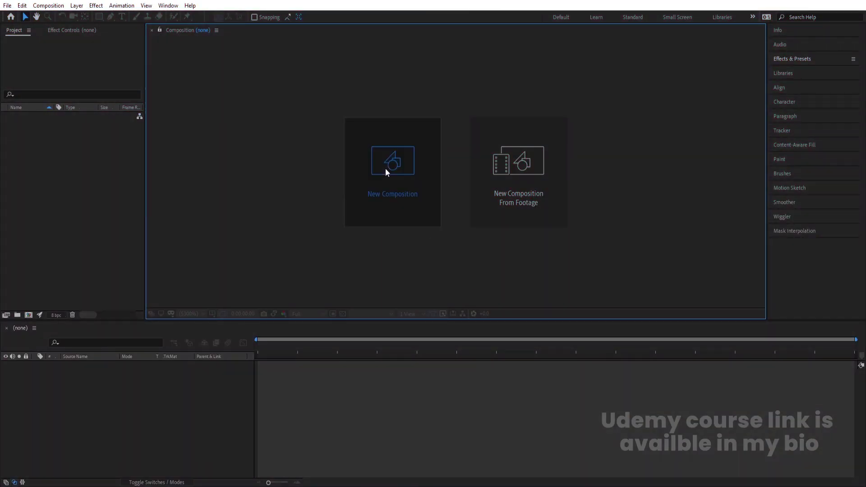
# Create a composition named Main Animation at 1920×1080 with a 0:01:00:00 duration
pyautogui.click(385, 170)
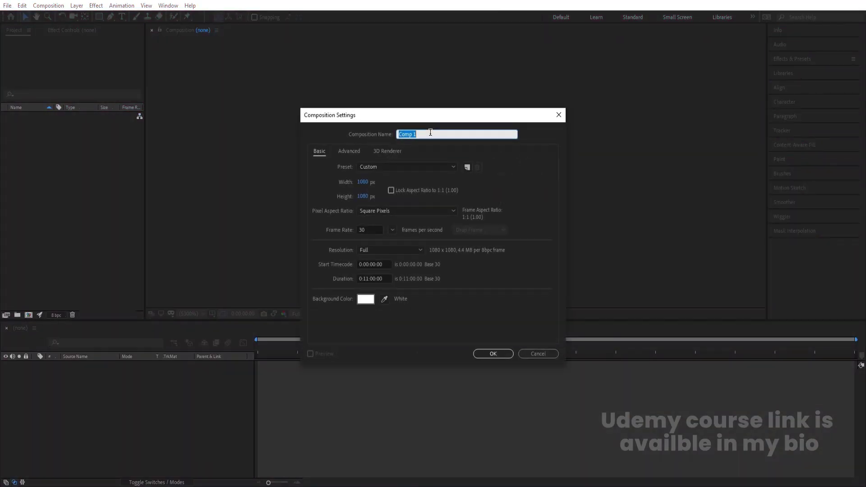
pyautogui.write('Main Animation')
pyautogui.click(363, 180)
pyautogui.write('19')
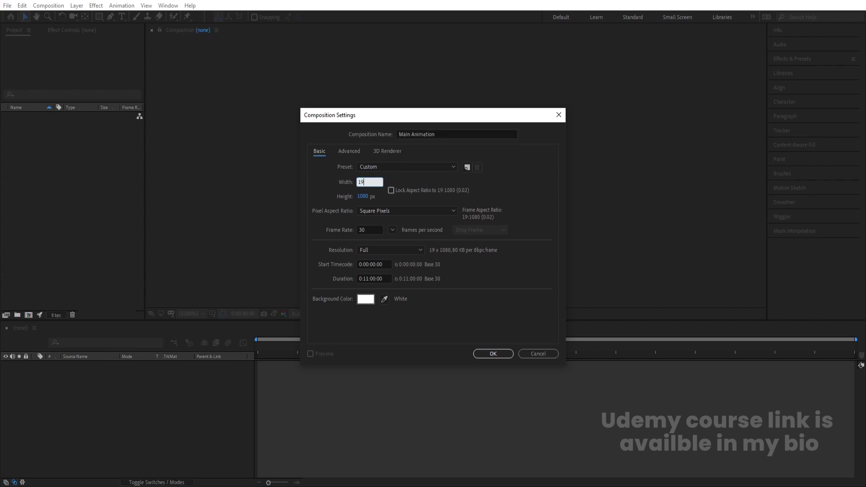
pyautogui.write('20')
pyautogui.click(366, 278)
pyautogui.press('BackSpace')
pyautogui.write('0')
pyautogui.click(469, 283)
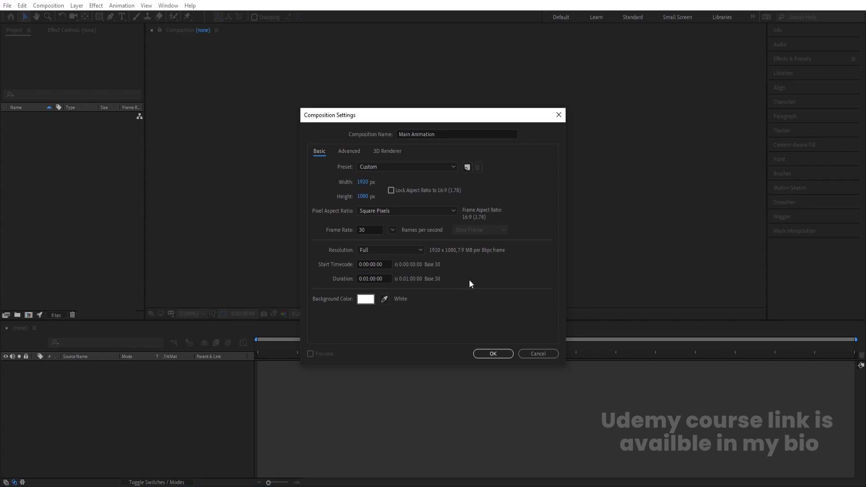
pyautogui.click(489, 354)
# Enable Title/Action Safe guides, then add a solid named bg and lock it
pyautogui.click(212, 313)
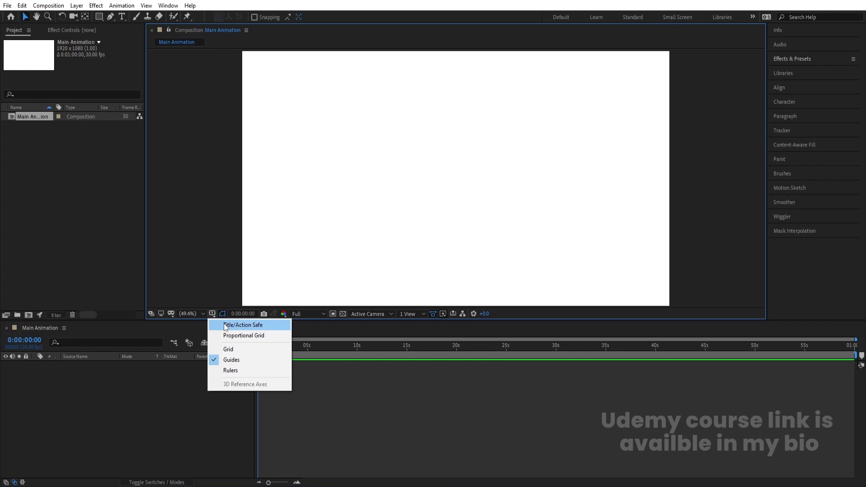
pyautogui.click(226, 326)
pyautogui.click(150, 411)
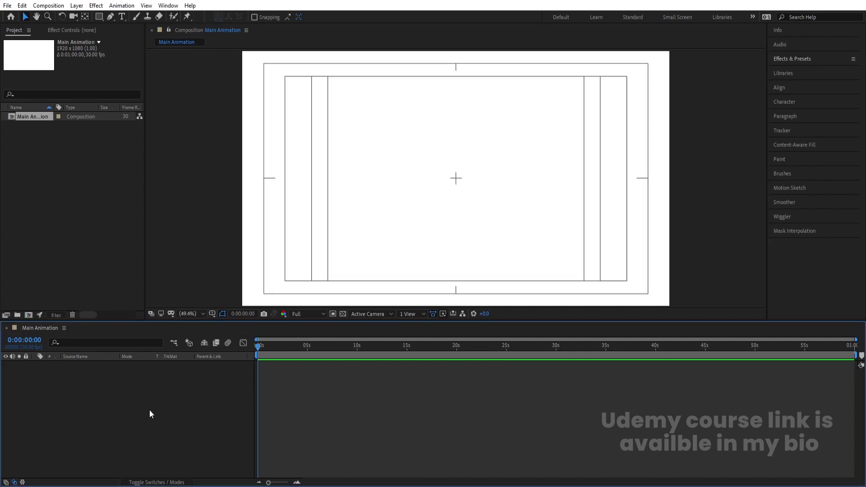
pyautogui.hotkey('ctrl', 'y')
pyautogui.write('bg')
pyautogui.press('Return')
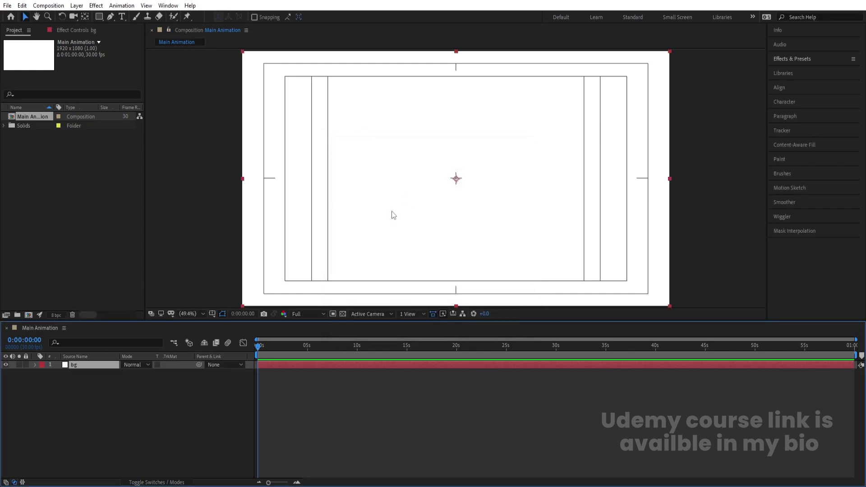
pyautogui.click(26, 365)
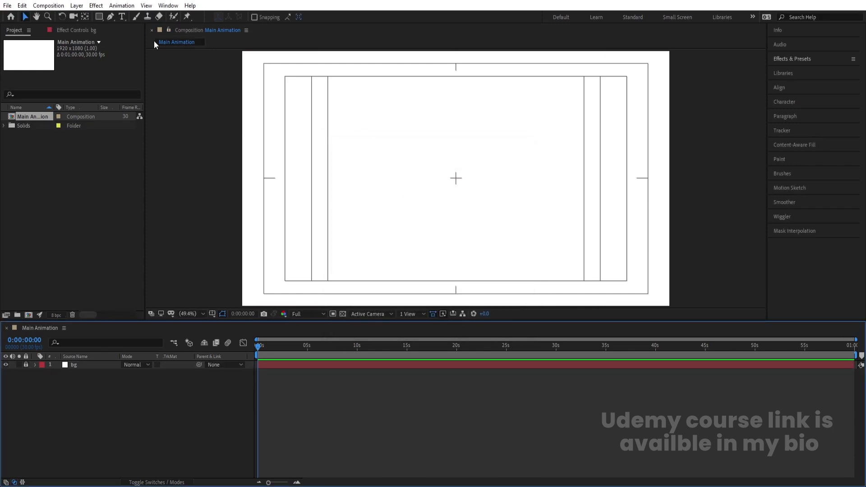
# Type a black letter I in Oswald SemiBold in the composition
pyautogui.click(122, 18)
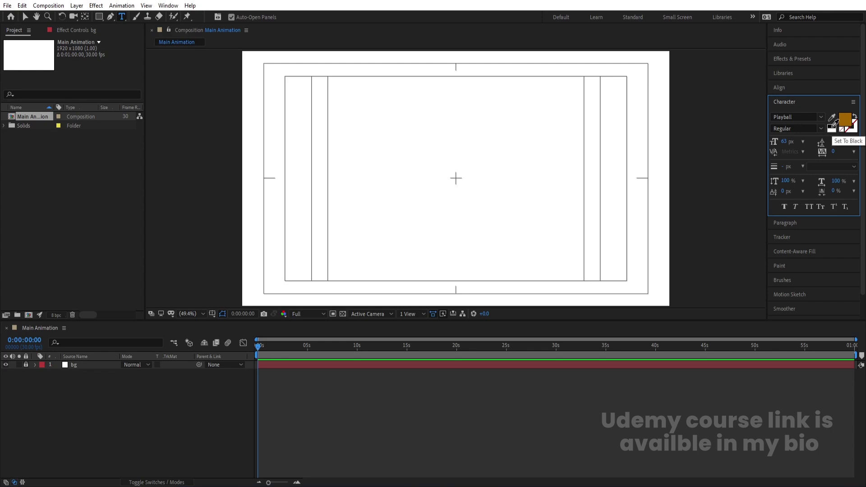
pyautogui.click(834, 123)
pyautogui.click(801, 117)
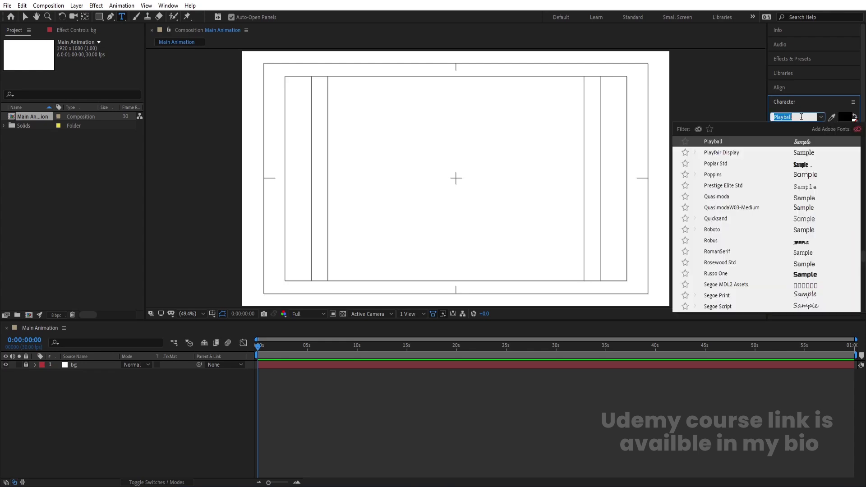
pyautogui.write('os')
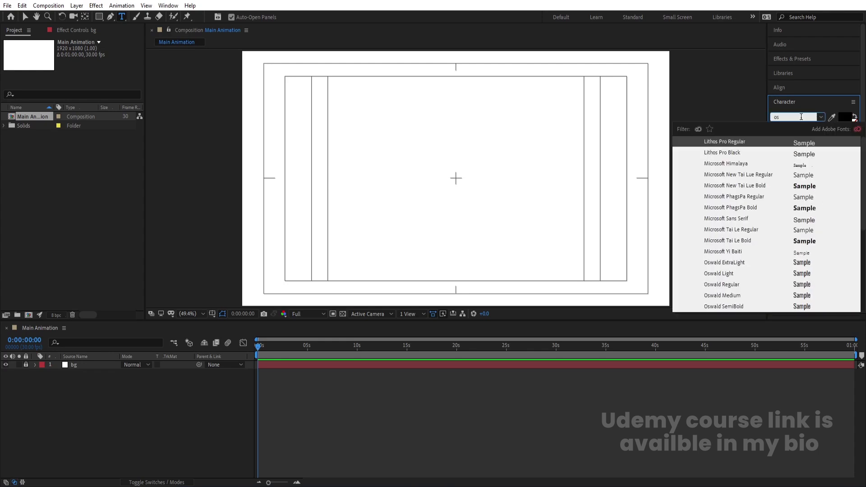
pyautogui.write('w')
pyautogui.click(803, 186)
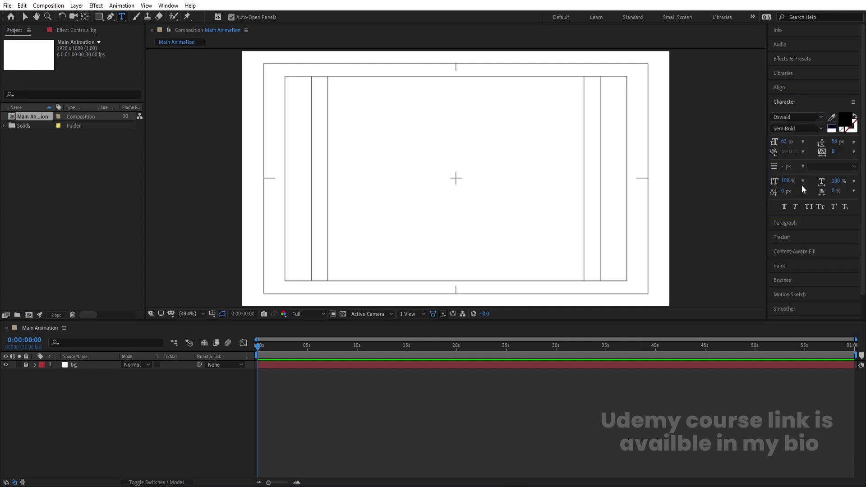
pyautogui.click(458, 187)
pyautogui.write('I')
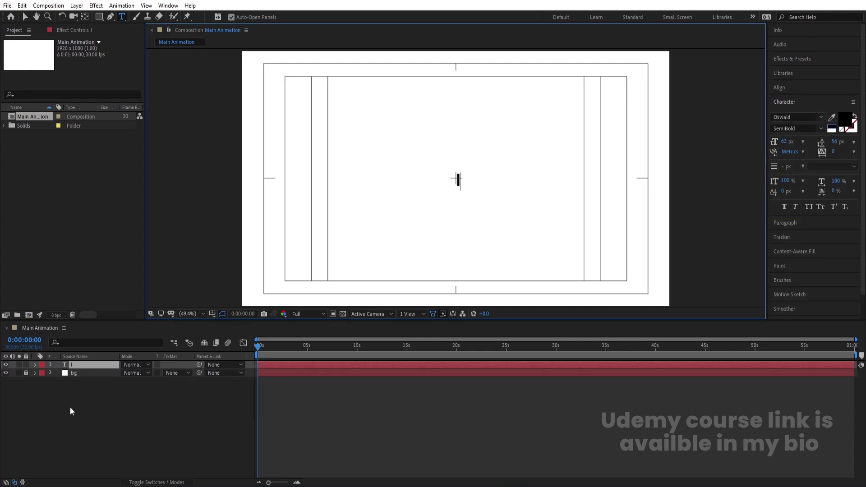
pyautogui.click(72, 367)
# Centre the I's anchor point, align it to the composition centre, and scale it to 585%
pyautogui.hotkey('ctrl', 'alt', 'Home')
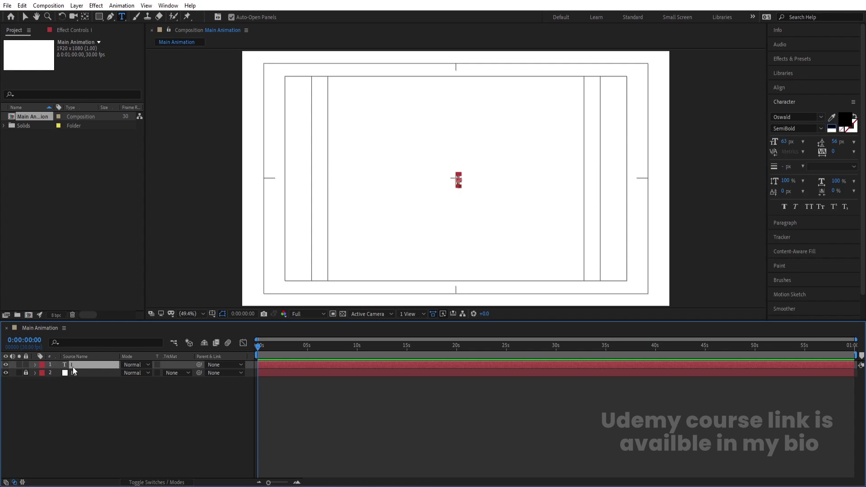
pyautogui.click(771, 87)
pyautogui.click(791, 111)
pyautogui.click(838, 112)
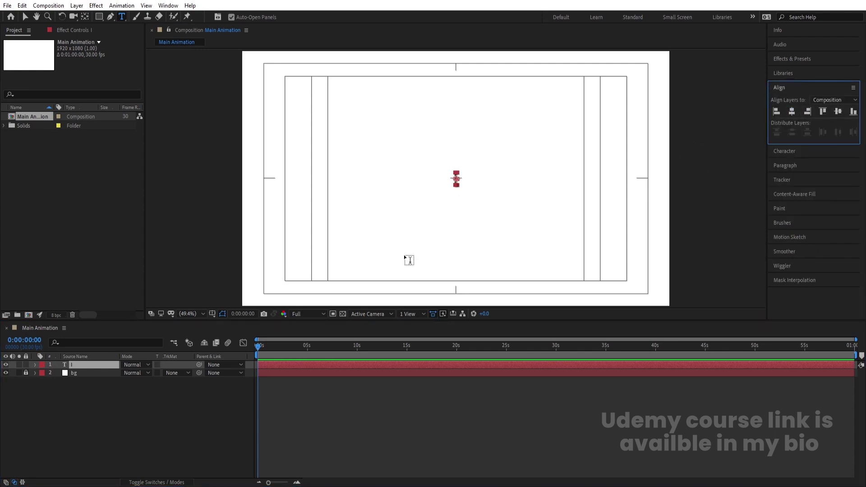
pyautogui.press('s')
pyautogui.moveTo(155, 372); pyautogui.dragTo(357, 372)
pyautogui.click(72, 437)
pyautogui.click(80, 363)
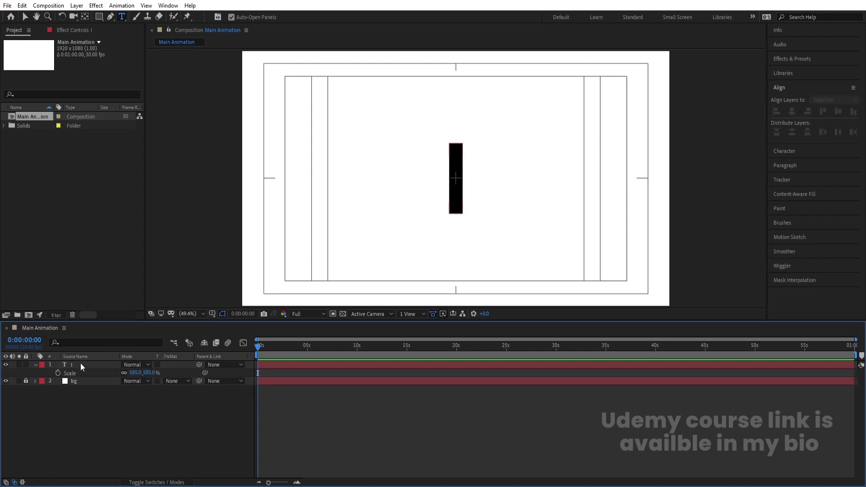
# Duplicate the I layer twice, retyping the copies as LOVE and MOTION
pyautogui.hotkey('ctrl', 'd')
pyautogui.click(456, 206)
pyautogui.doubleClick(458, 185)
pyautogui.write('LOVE')
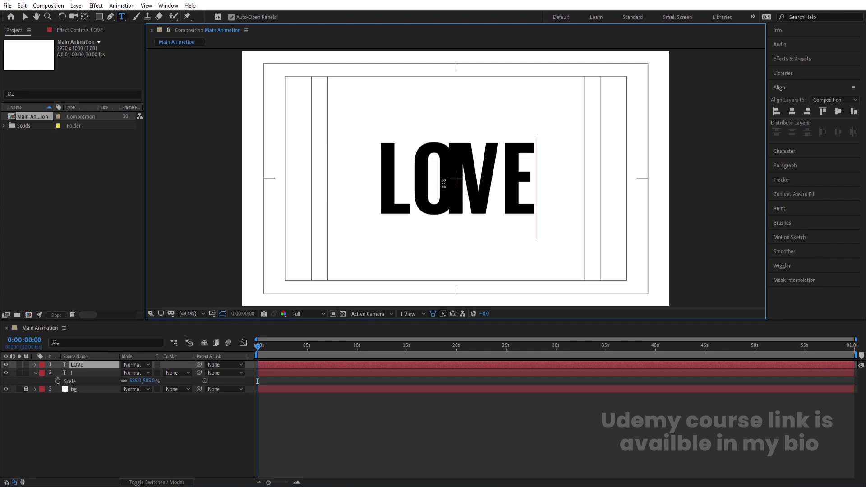
pyautogui.click(82, 363)
pyautogui.hotkey('ctrl', 'd')
pyautogui.click(445, 178)
pyautogui.doubleClick(444, 187)
pyautogui.write('M')
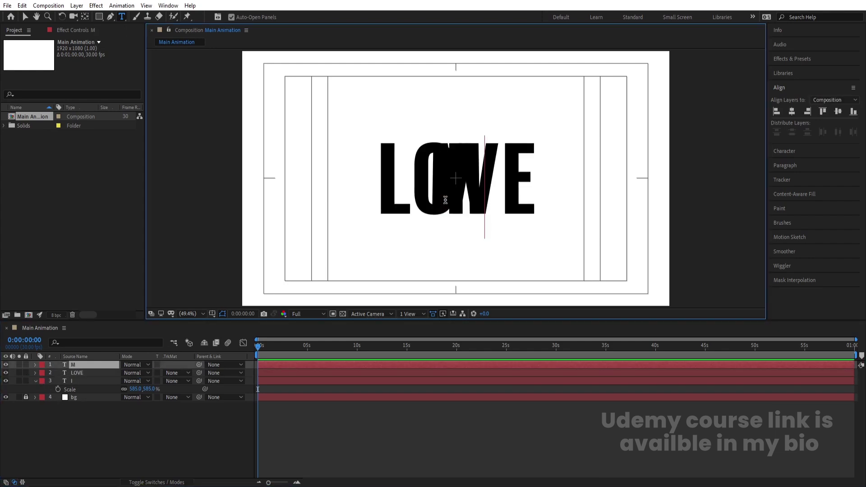
pyautogui.write('OTION')
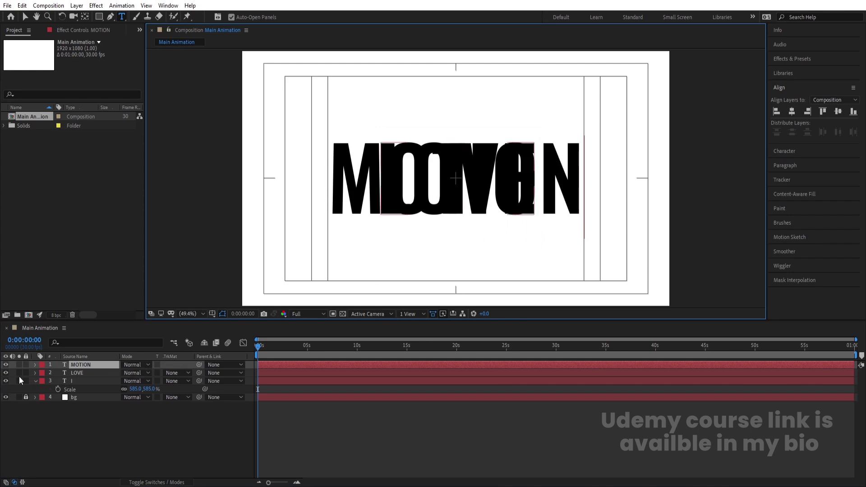
# Hide LOVE and I, and set MOTION's tracking to -50
pyautogui.click(6, 373)
pyautogui.click(6, 381)
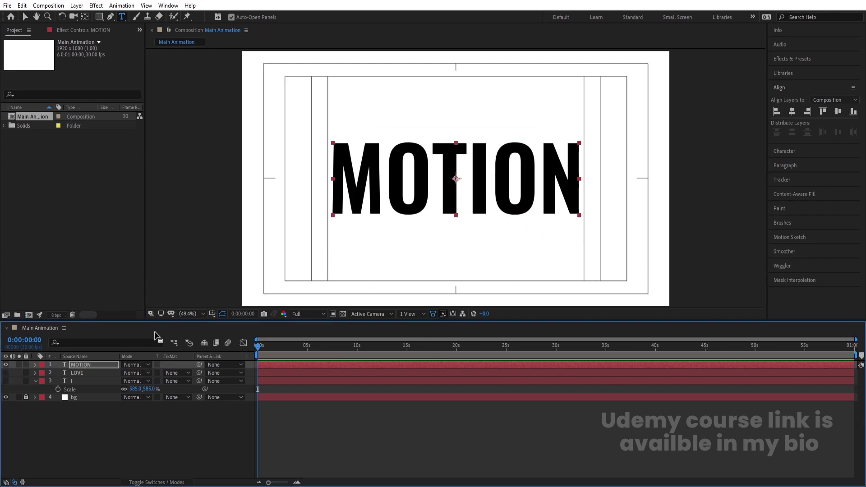
pyautogui.click(781, 151)
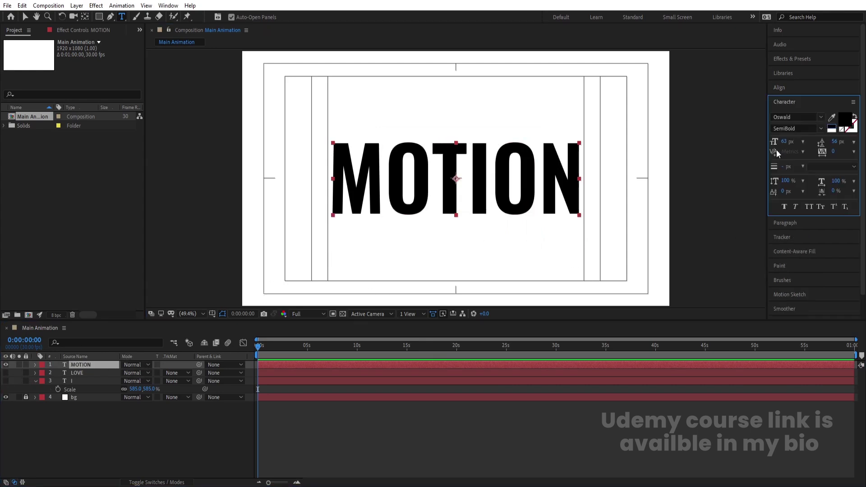
pyautogui.moveTo(833, 151); pyautogui.dragTo(805, 151)
pyautogui.click(835, 152)
pyautogui.press('Num_Lock')
pyautogui.write('-50')
pyautogui.press('Return')
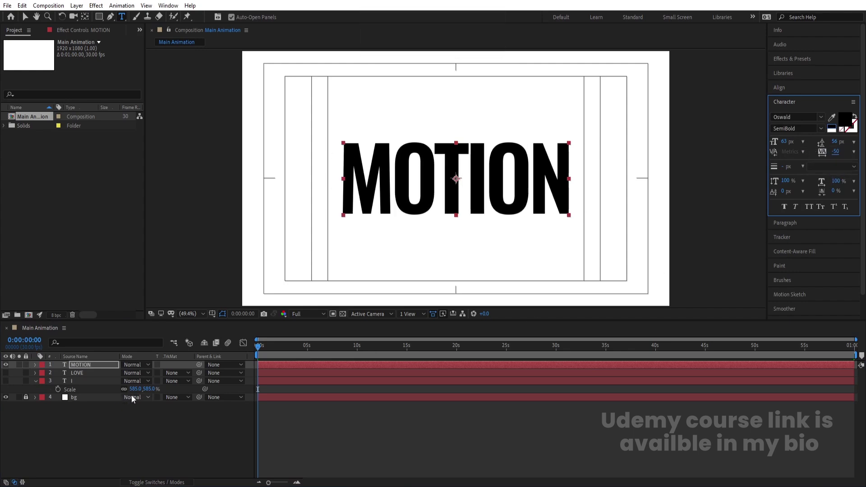
# Show LOVE again and set its tracking to -50
pyautogui.click(132, 421)
pyautogui.click(86, 373)
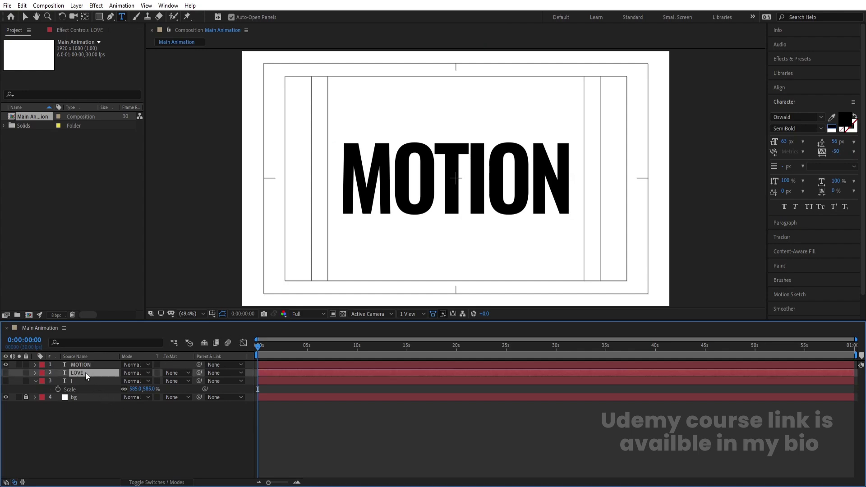
pyautogui.click(6, 373)
pyautogui.click(835, 152)
pyautogui.write('-50')
pyautogui.press('Return')
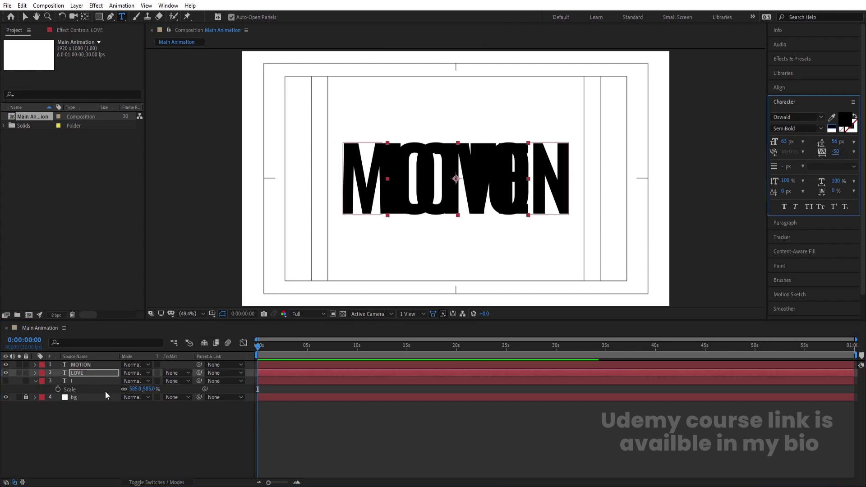
# Duplicate MOTION and retype the copy as GRAPHICS, hiding MOTION and LOVE
pyautogui.click(98, 415)
pyautogui.click(79, 364)
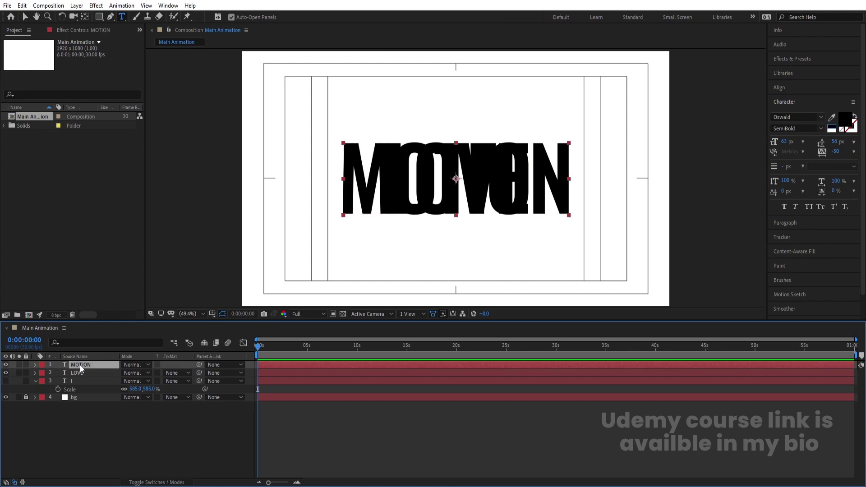
pyautogui.hotkey('ctrl', 'd')
pyautogui.click(6, 372)
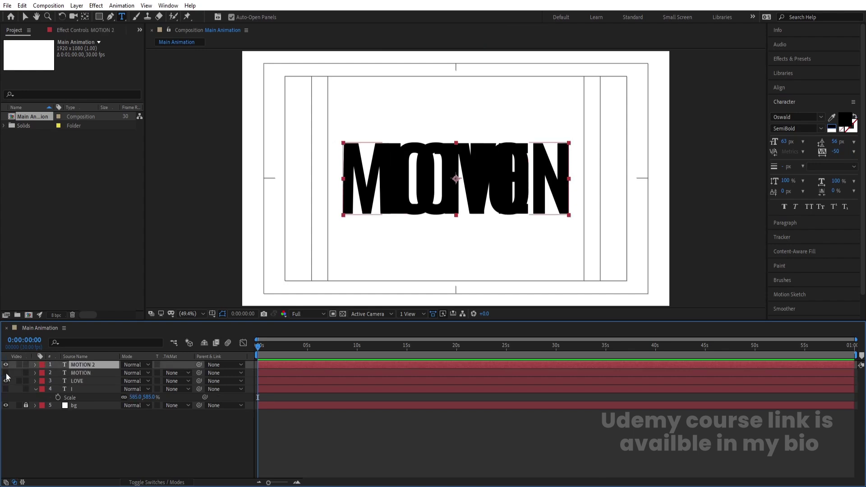
pyautogui.click(6, 380)
pyautogui.doubleClick(416, 181)
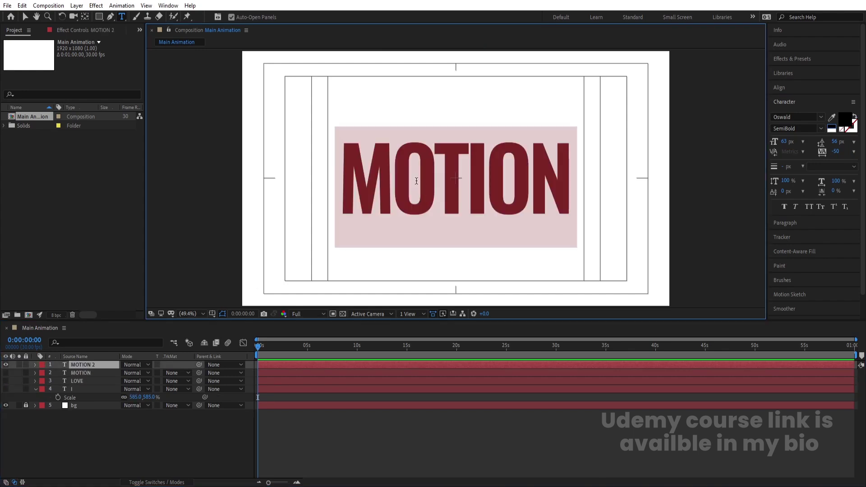
pyautogui.write('GRAPHICS')
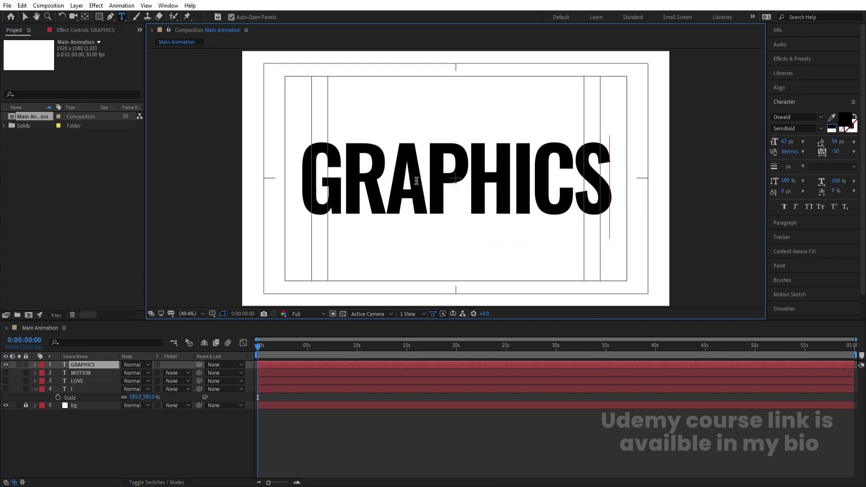
pyautogui.click(46, 423)
# Hide GRAPHICS, show the I layer again, and unlock bg
pyautogui.click(6, 364)
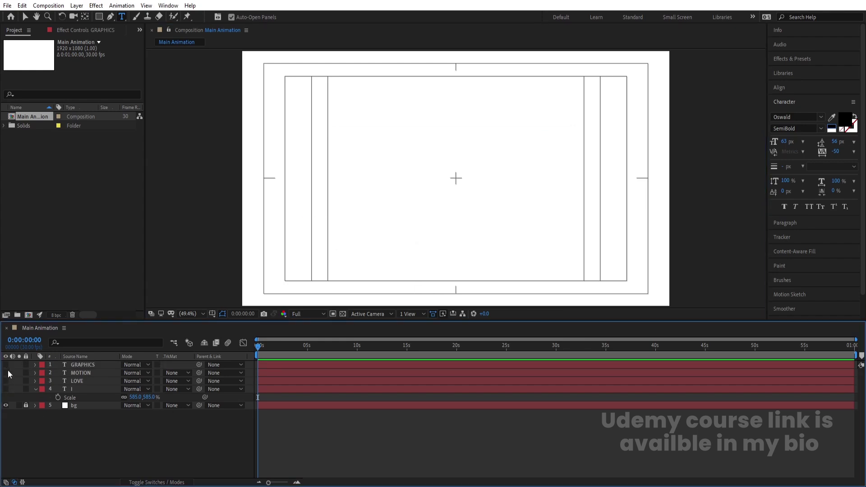
pyautogui.click(6, 389)
pyautogui.click(25, 405)
pyautogui.click(36, 389)
pyautogui.click(72, 418)
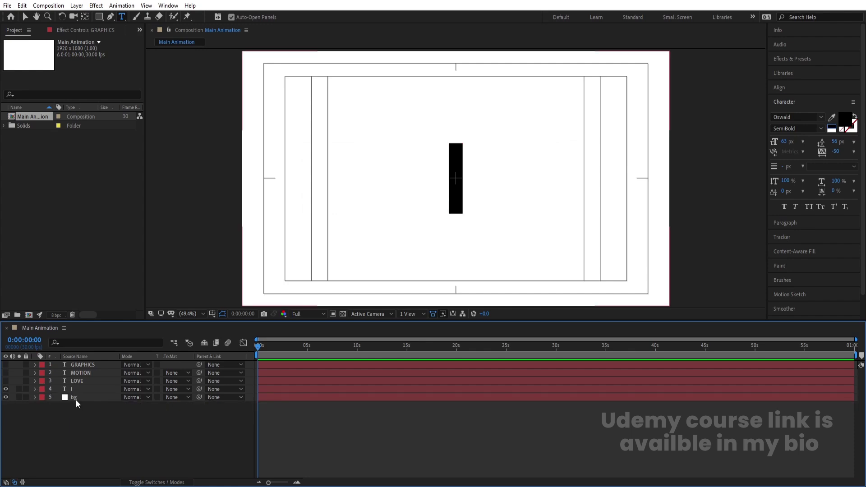
# Duplicate bg, recolour the copy to 000000 black, and move bg 2 above the I layer
pyautogui.click(76, 400)
pyautogui.hotkey('ctrl', 'd')
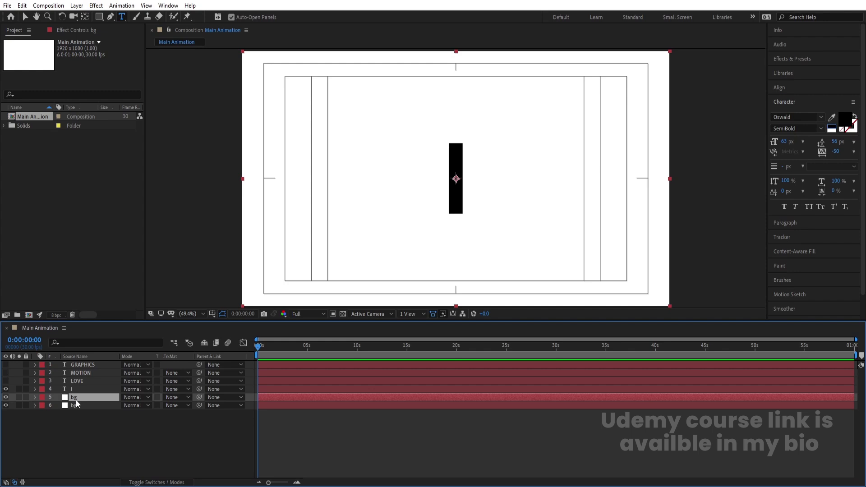
pyautogui.hotkey('ctrl', 'shift', 'y')
pyautogui.click(428, 289)
pyautogui.write('000000')
pyautogui.press('Return')
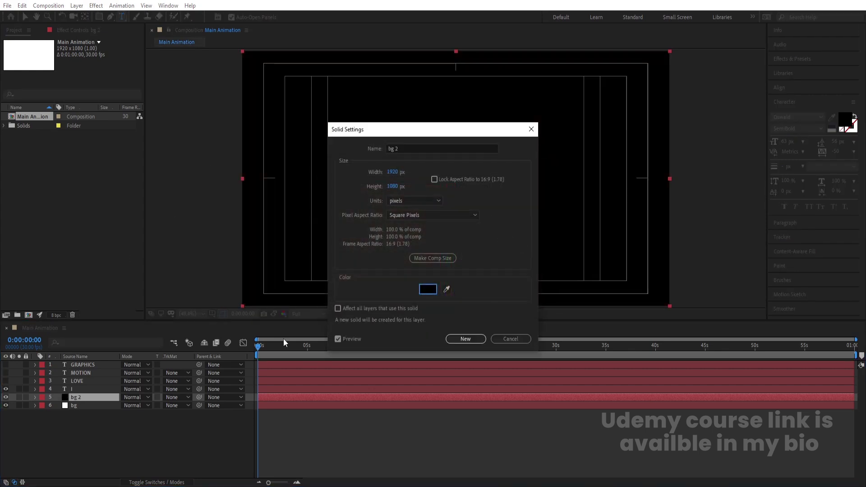
pyautogui.press('Return')
pyautogui.moveTo(88, 396); pyautogui.dragTo(85, 386)
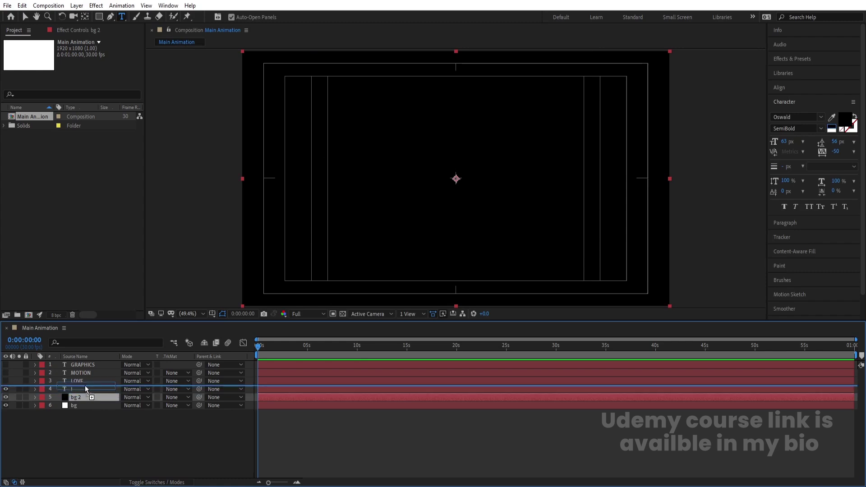
pyautogui.click(118, 424)
pyautogui.press('=')
pyautogui.press('=')
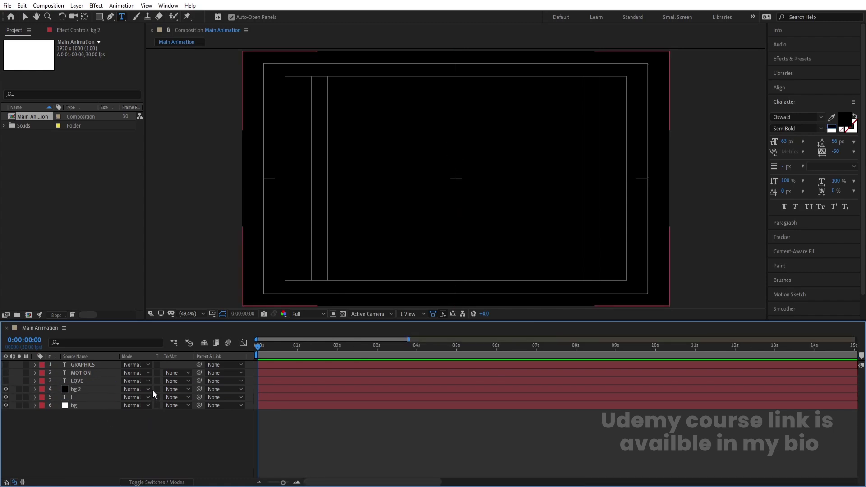
pyautogui.press('=')
# Keyframe bg 2's Position at 0 and 1 second, starting off the frame's right edge
pyautogui.click(77, 391)
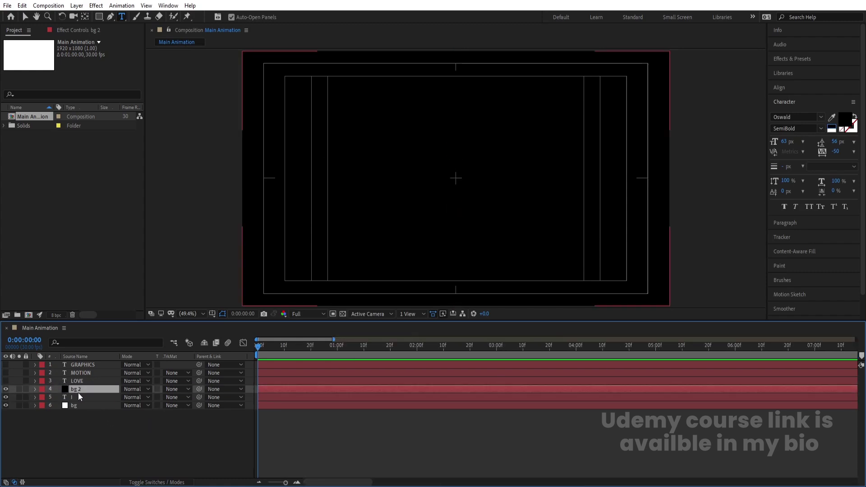
pyautogui.press('p')
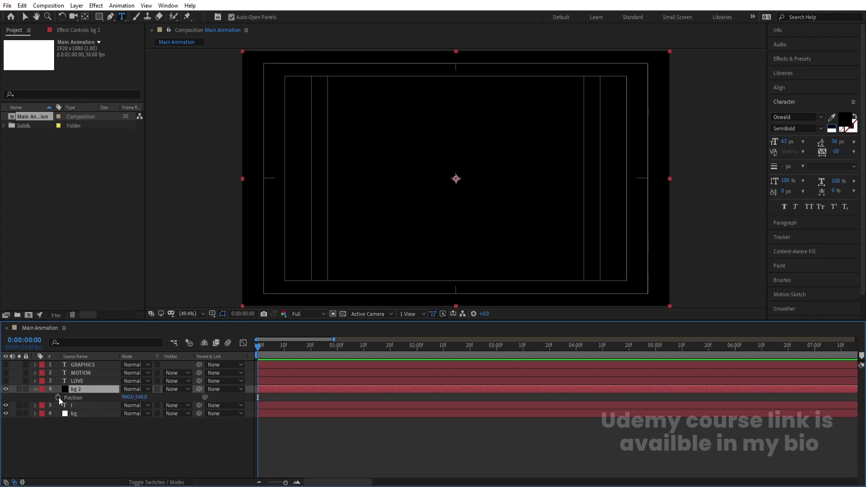
pyautogui.click(59, 397)
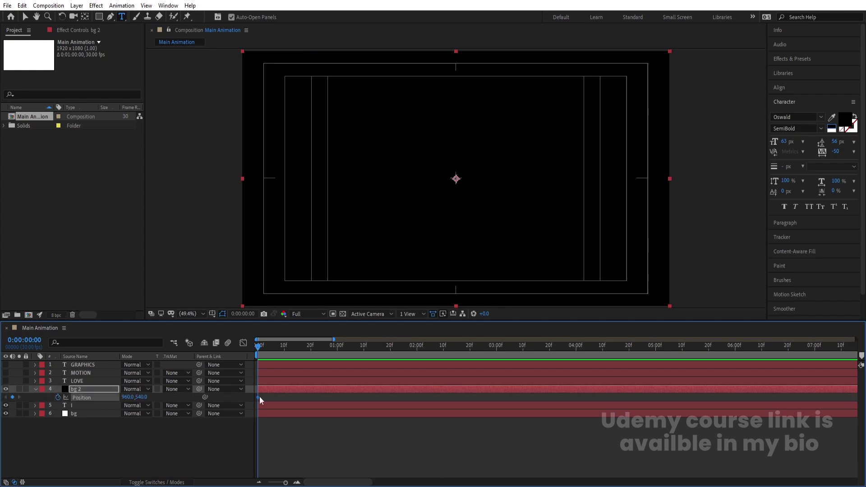
pyautogui.click(337, 349)
pyautogui.click(12, 397)
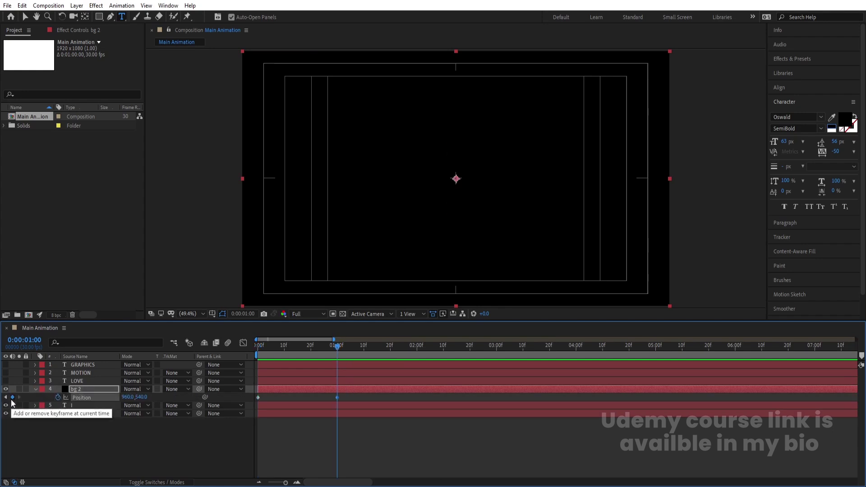
pyautogui.press('Home')
pyautogui.moveTo(128, 397); pyautogui.dragTo(766, 343)
pyautogui.press('v')
pyautogui.moveTo(593, 222); pyautogui.dragTo(688, 217)
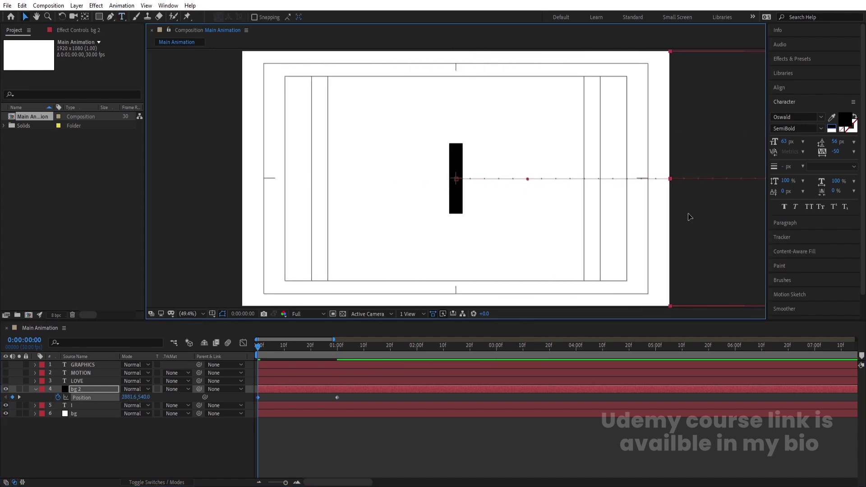
pyautogui.press('Left')
# Ease the bg 2 keyframes in the speed graph so the slide starts fast and slows, then preview
pyautogui.moveTo(405, 450); pyautogui.dragTo(227, 359)
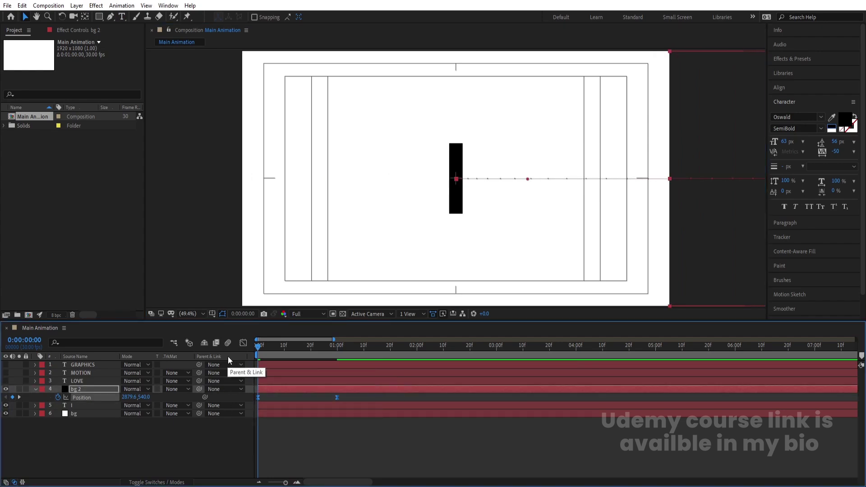
pyautogui.click(244, 344)
pyautogui.moveTo(376, 409); pyautogui.dragTo(225, 467)
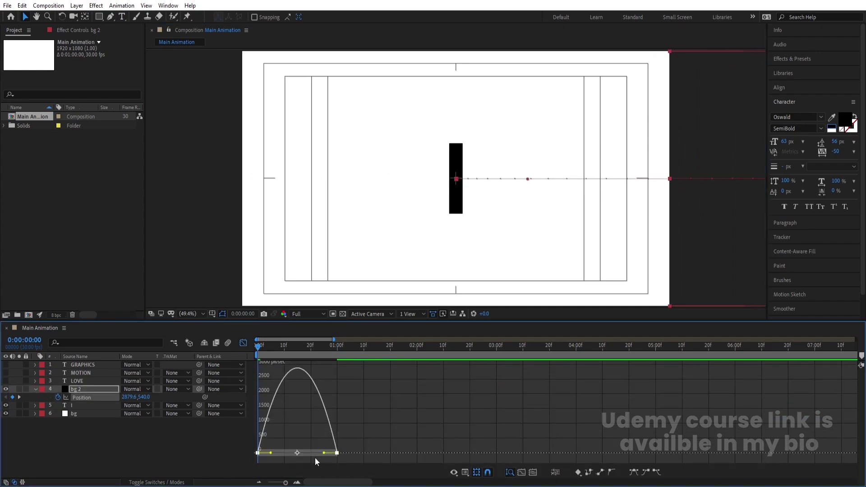
pyautogui.moveTo(324, 453); pyautogui.dragTo(291, 455)
pyautogui.click(243, 343)
pyautogui.press('space')
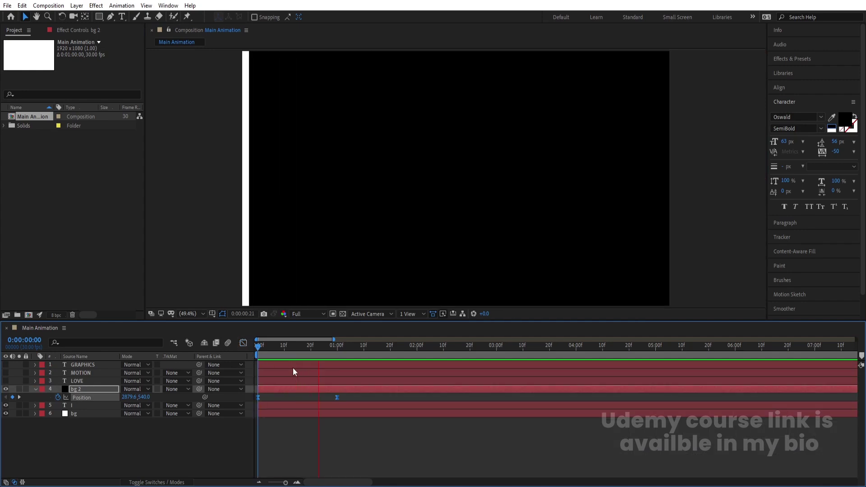
pyautogui.click(305, 419)
pyautogui.moveTo(325, 350); pyautogui.dragTo(298, 348)
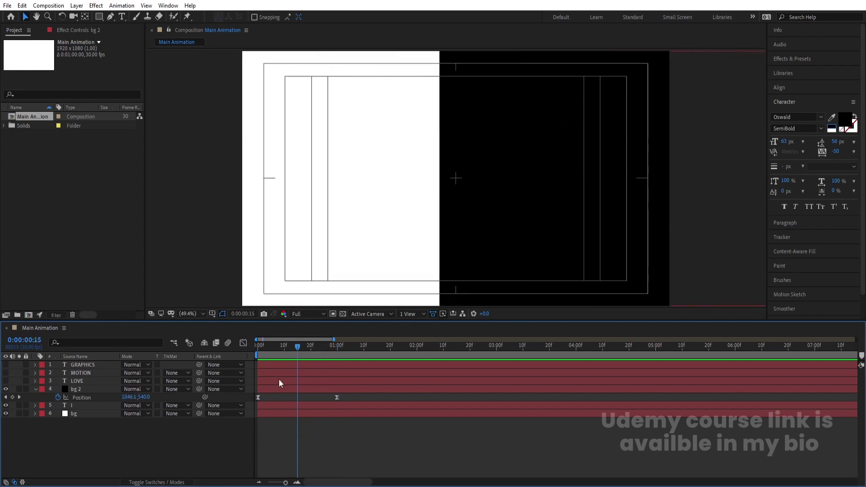
pyautogui.press('=')
pyautogui.click(85, 406)
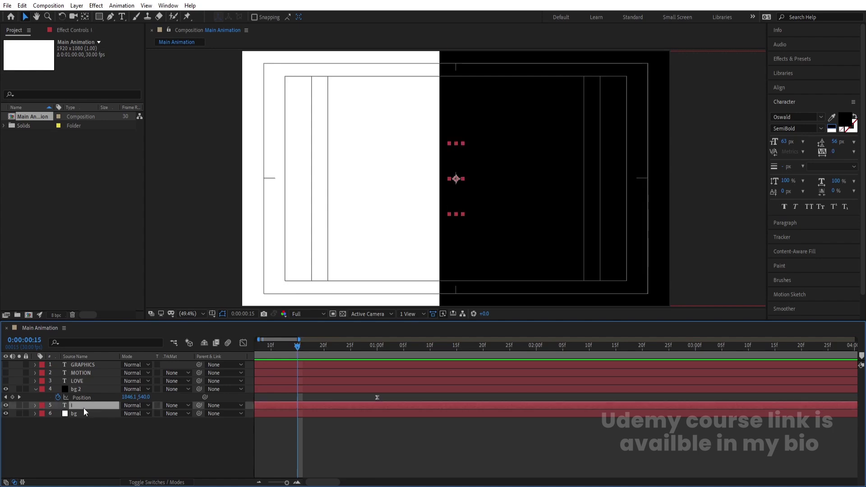
# Split the I layer at frame 15 and parent the I 2 part to bg 2
pyautogui.hotkey('ctrl', 'shift', 'd')
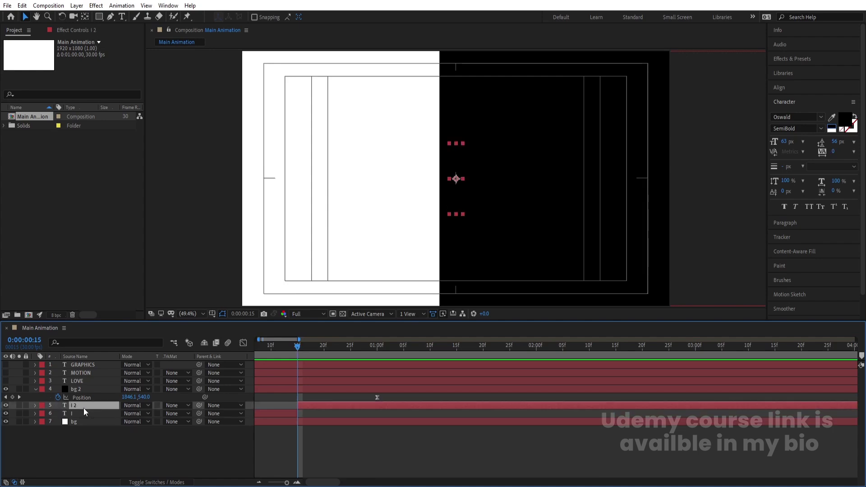
pyautogui.moveTo(202, 407); pyautogui.dragTo(90, 391)
pyautogui.click(91, 391)
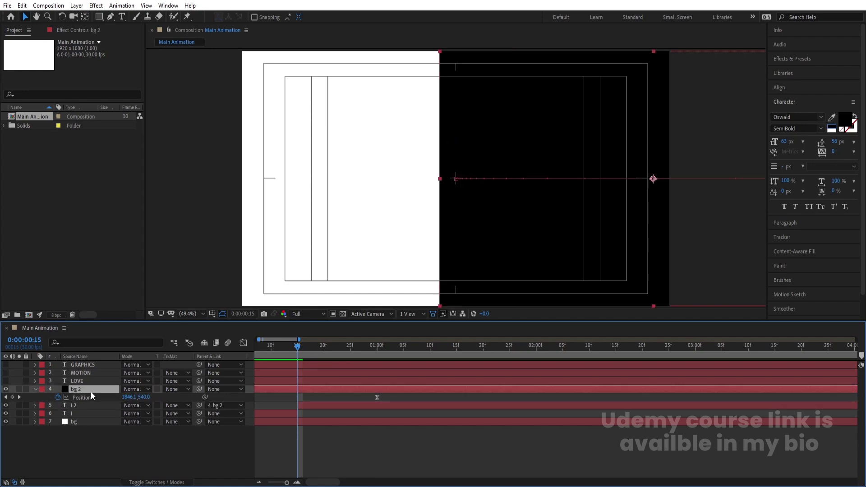
pyautogui.click(80, 404)
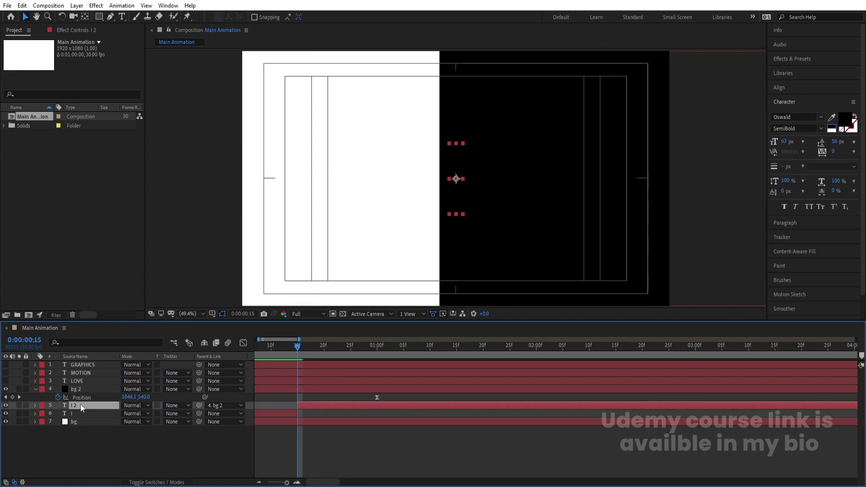
# Move I 2 to the black solid's left edge and preview from the start
pyautogui.moveTo(453, 202); pyautogui.dragTo(430, 199)
pyautogui.press('Return')
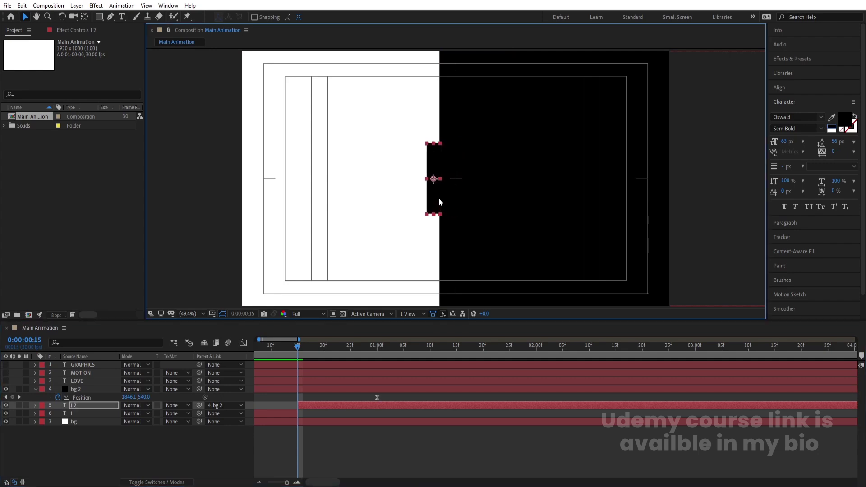
pyautogui.click(329, 448)
pyautogui.press('-')
pyautogui.press('-')
pyautogui.press('-')
pyautogui.press('Home')
pyautogui.press('space')
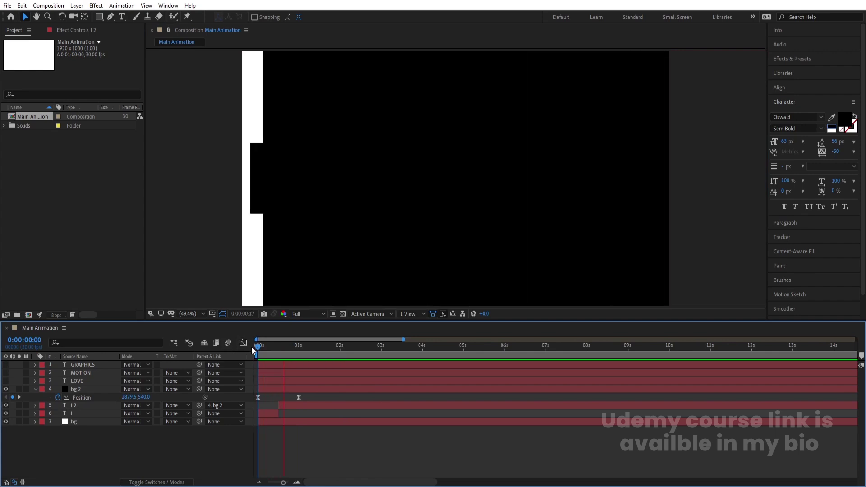
# Unhide LOVE, give it a white fill, parent it to bg 2, and preview
pyautogui.press('j')
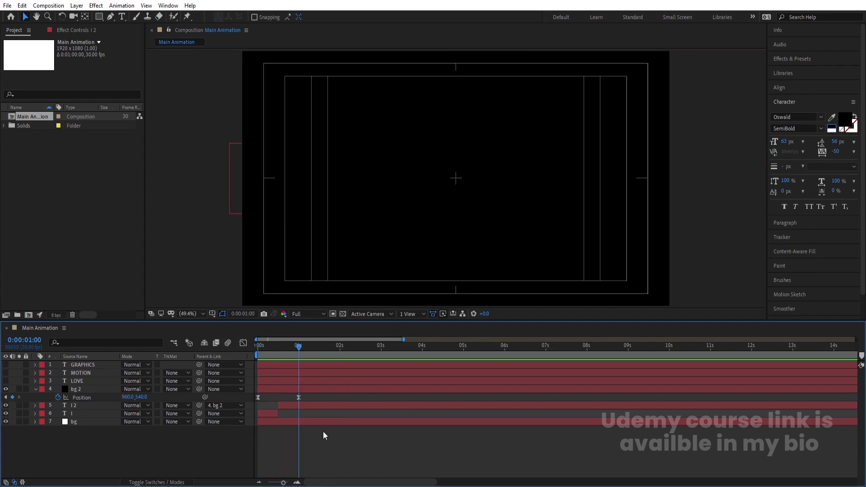
pyautogui.click(71, 381)
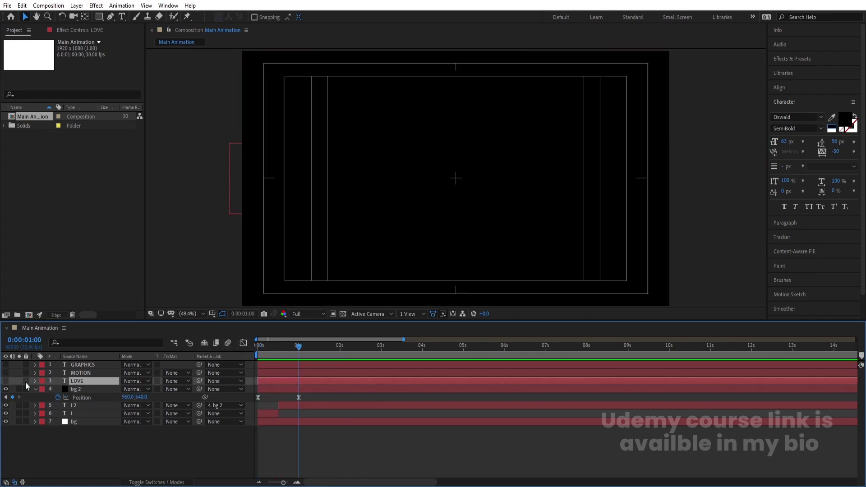
pyautogui.click(6, 381)
pyautogui.click(35, 389)
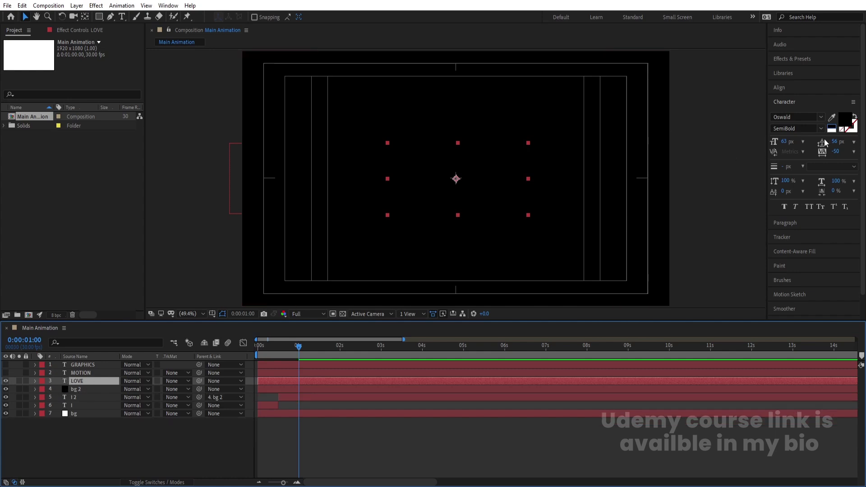
pyautogui.click(831, 126)
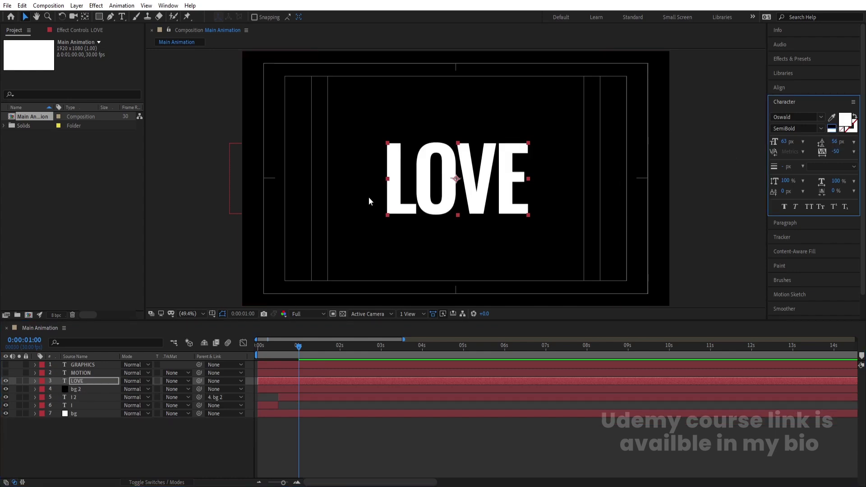
pyautogui.click(134, 440)
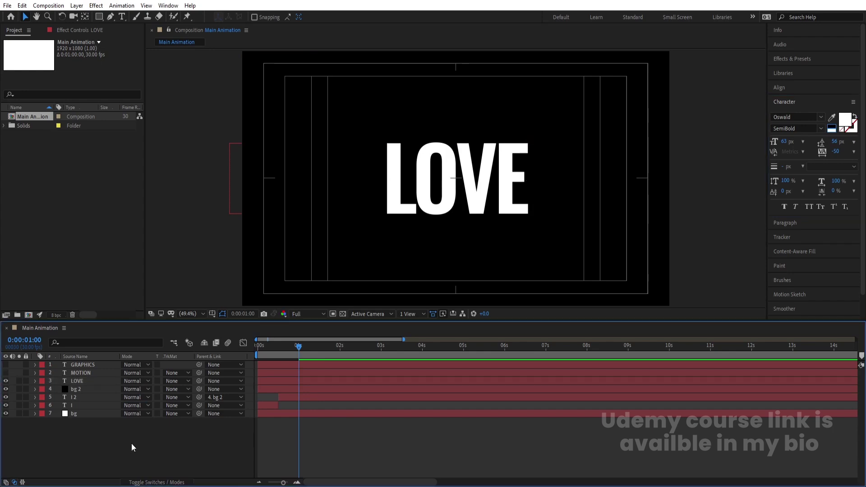
pyautogui.click(91, 381)
pyautogui.moveTo(199, 381); pyautogui.dragTo(113, 387)
pyautogui.press('Home')
pyautogui.press('space')
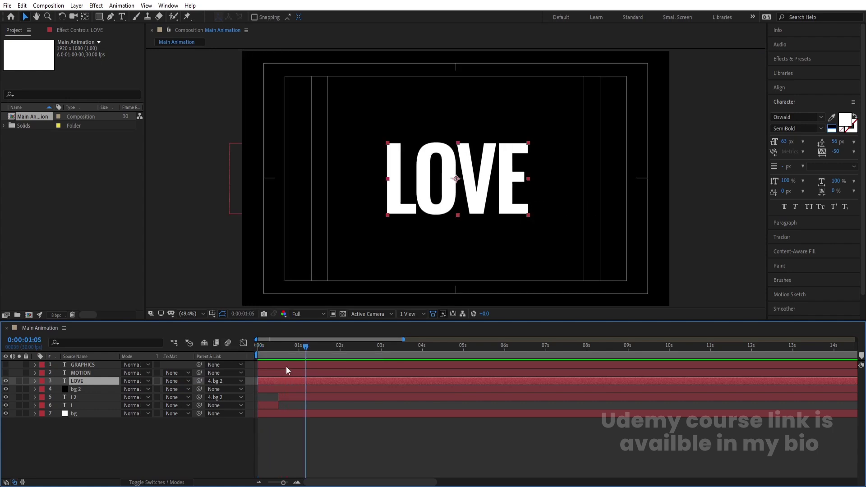
pyautogui.moveTo(302, 357); pyautogui.dragTo(300, 352)
pyautogui.click(81, 415)
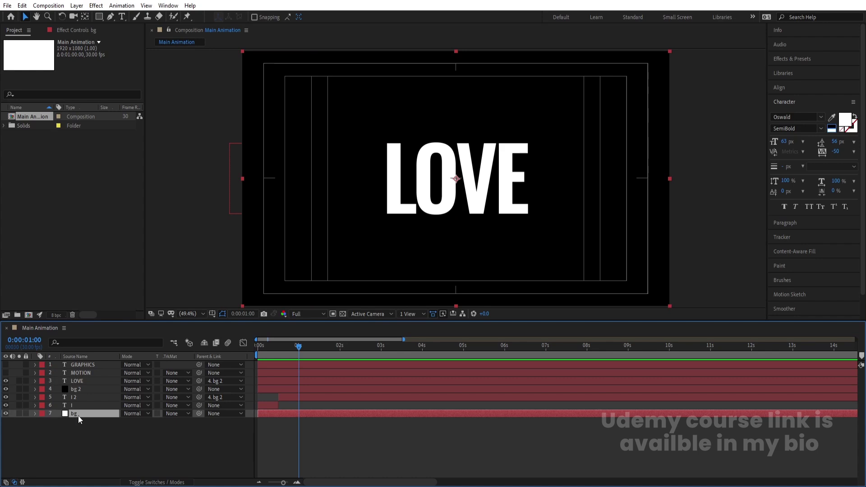
# Duplicate bg above LOVE, start it at 1s, and keyframe Position from above the frame (1s) to 2s
pyautogui.hotkey('ctrl', 'd')
pyautogui.moveTo(78, 415); pyautogui.dragTo(77, 380)
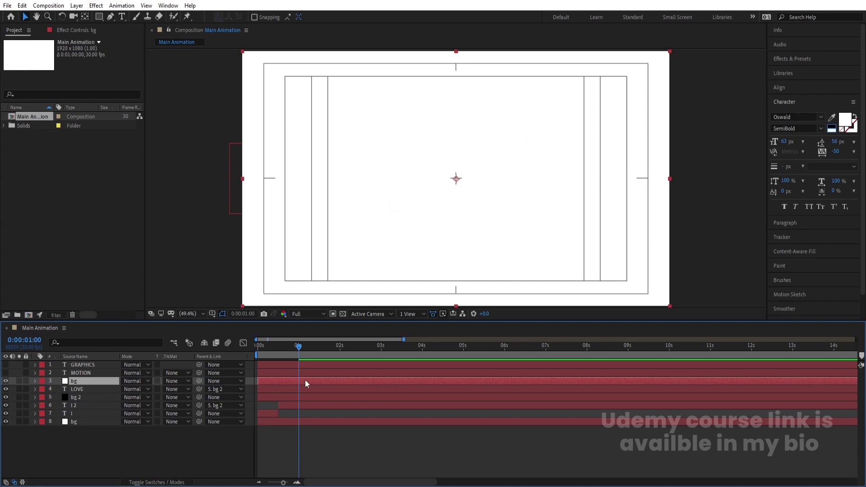
pyautogui.hotkey('alt', '[')
pyautogui.press('p')
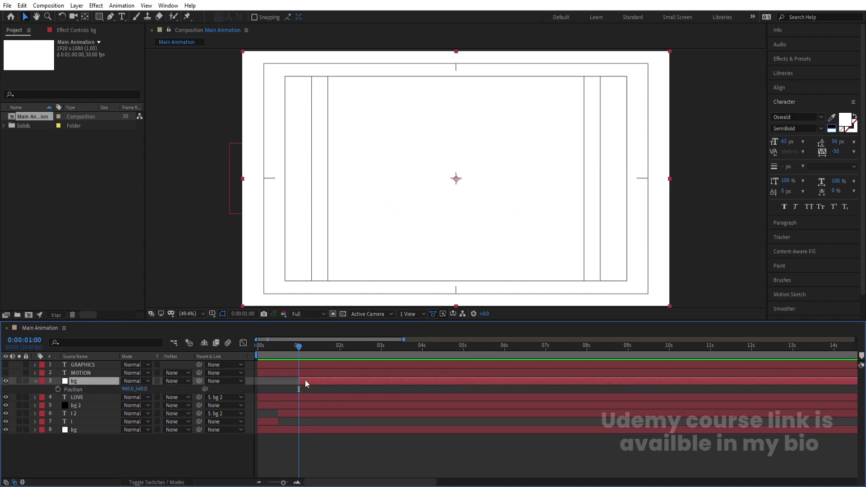
pyautogui.click(58, 388)
pyautogui.click(340, 348)
pyautogui.click(13, 388)
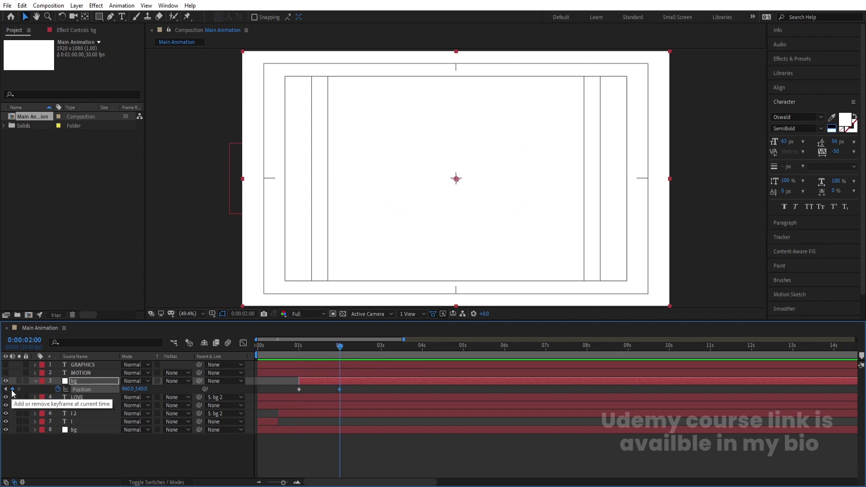
pyautogui.press('j')
pyautogui.moveTo(491, 231); pyautogui.dragTo(493, 46)
pyautogui.moveTo(492, 41); pyautogui.dragTo(492, 35)
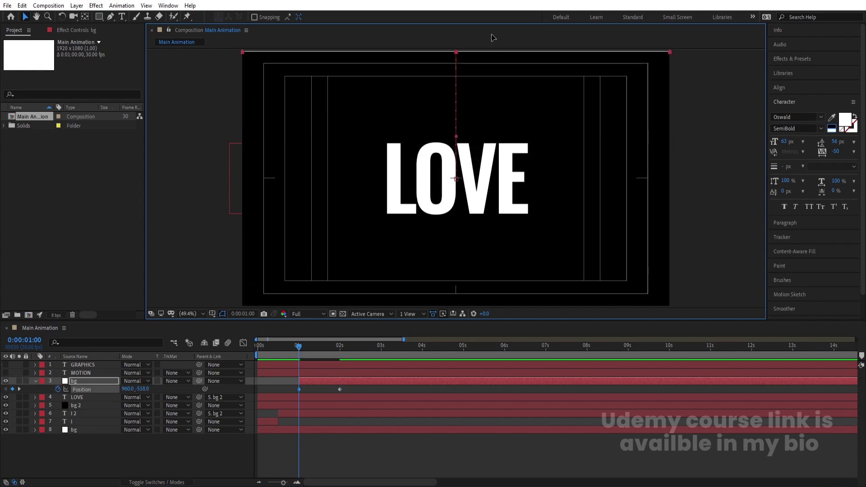
# Strongly ease both white background Position keyframes in the speed graph, then preview
pyautogui.click(100, 390)
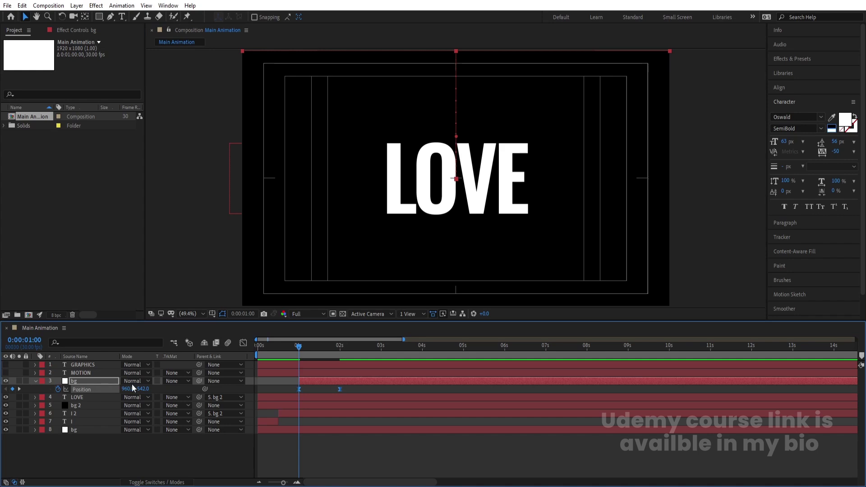
pyautogui.click(242, 342)
pyautogui.scroll(4, 292, 410)
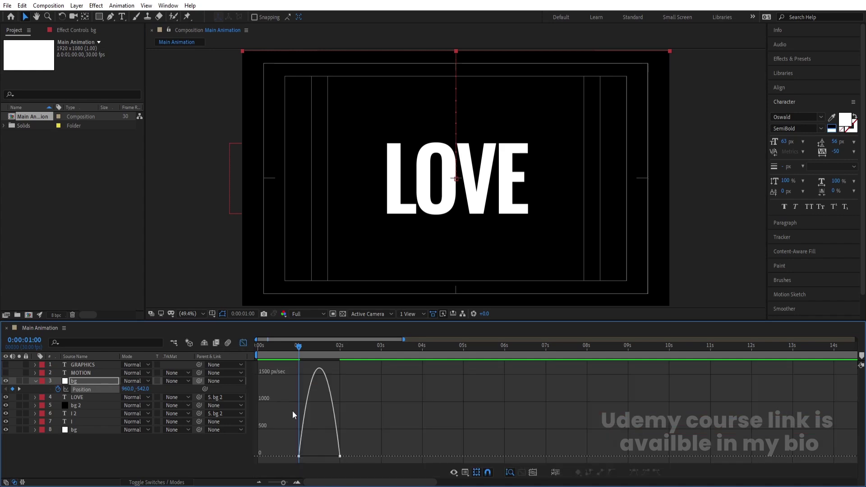
pyautogui.moveTo(532, 424); pyautogui.dragTo(257, 462)
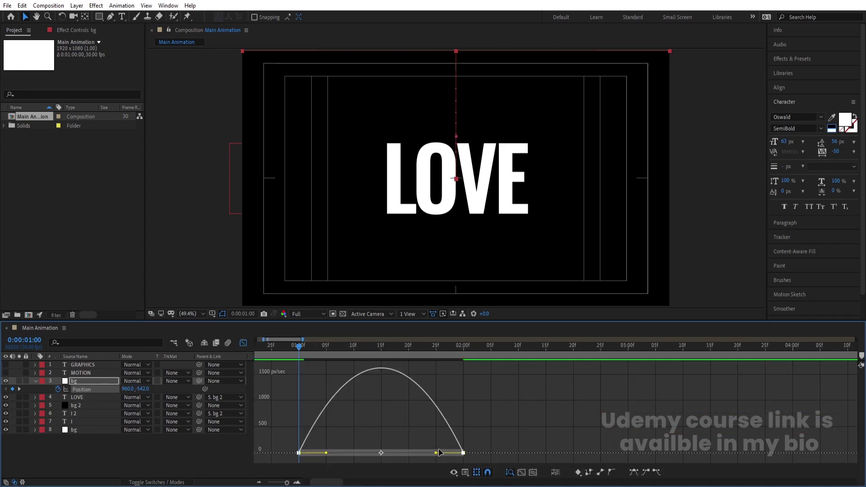
pyautogui.moveTo(435, 453); pyautogui.dragTo(394, 452)
pyautogui.moveTo(326, 454); pyautogui.dragTo(366, 453)
pyautogui.press('space')
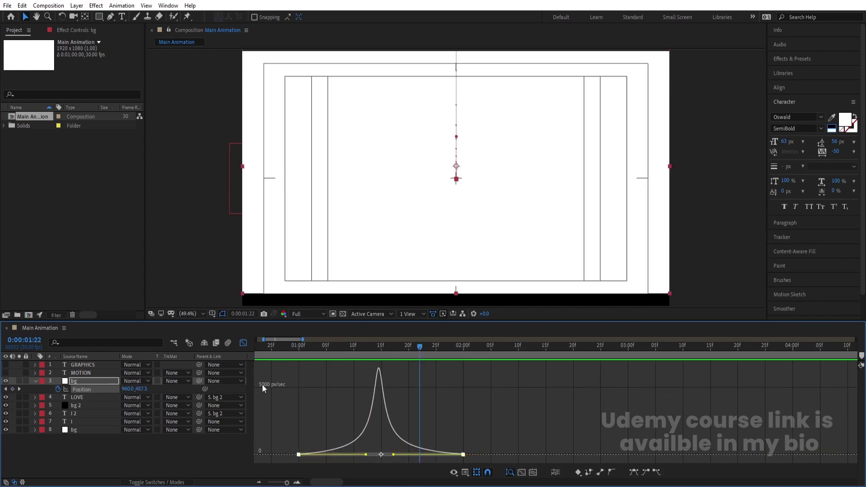
pyautogui.click(242, 343)
pyautogui.moveTo(413, 353); pyautogui.dragTo(373, 348)
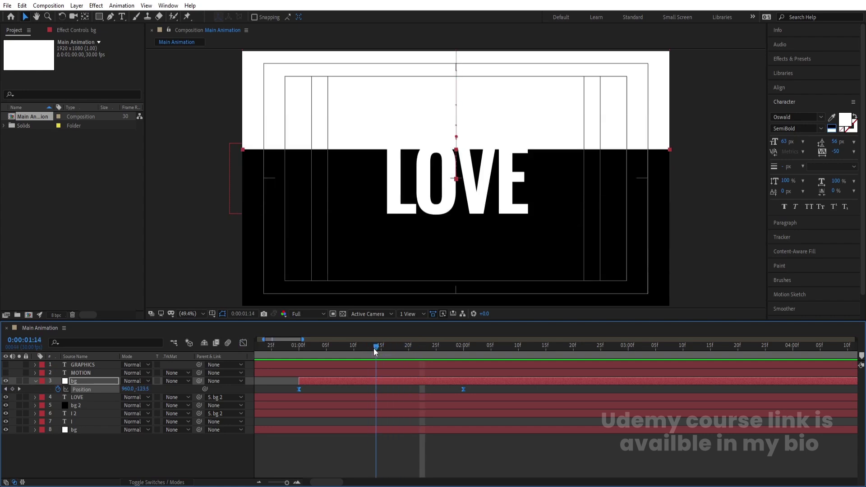
# Split LOVE at the playhead and parent the new LOVE 2 piece to bg
pyautogui.click(84, 397)
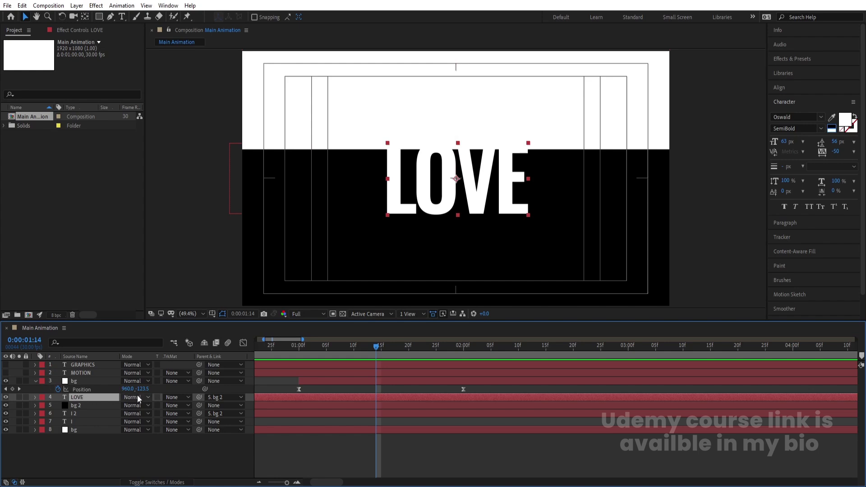
pyautogui.hotkey('ctrl', 'shift', 'd')
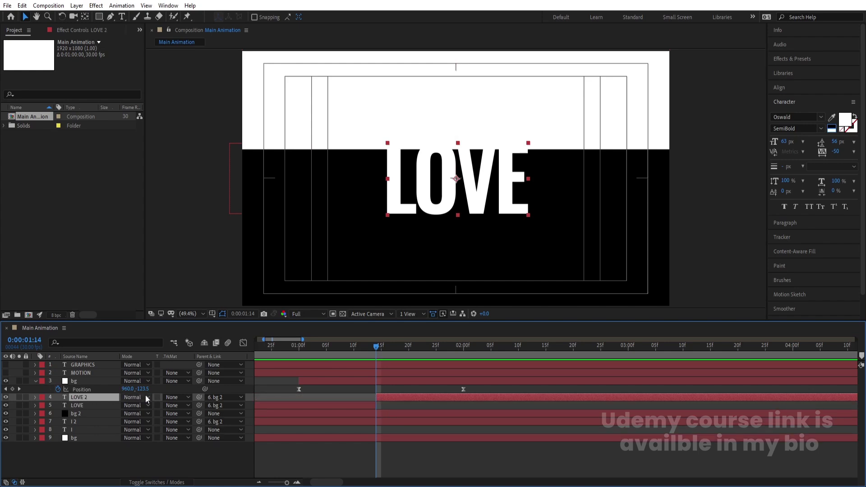
pyautogui.moveTo(199, 397); pyautogui.dragTo(107, 383)
pyautogui.click(106, 383)
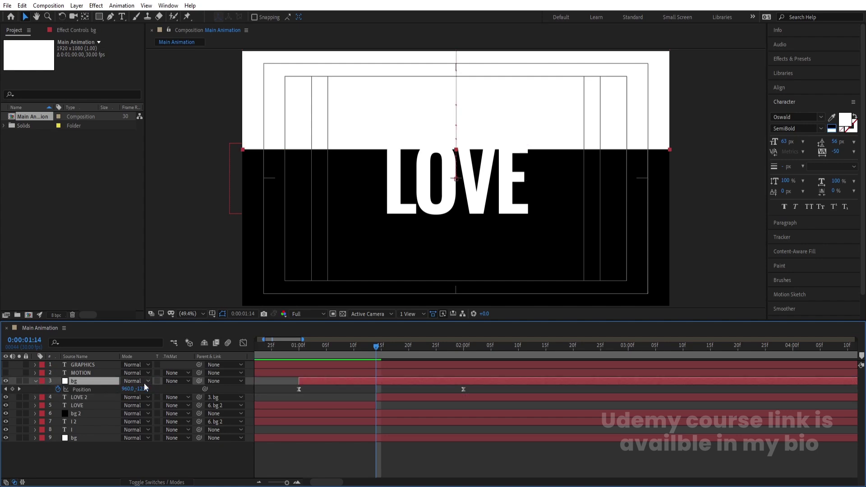
# Preview the split around the 1-second mark to check LOVE 2 slides with bg
pyautogui.press('-')
pyautogui.press('space')
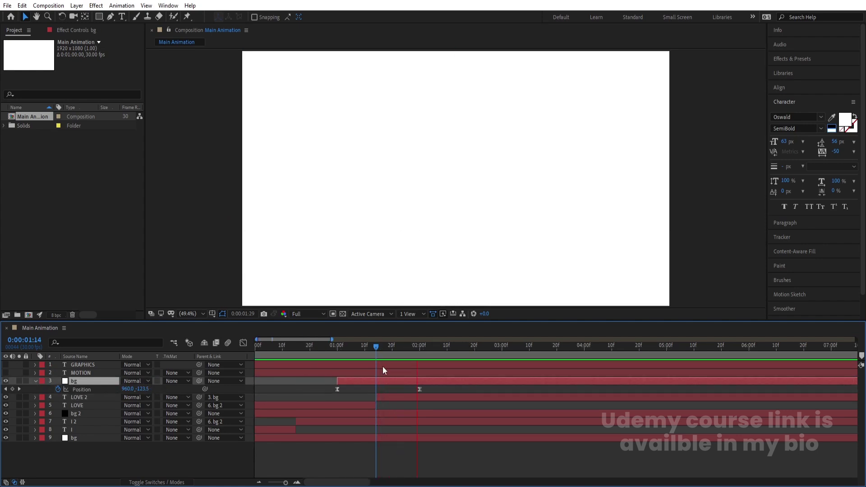
pyautogui.moveTo(369, 346); pyautogui.dragTo(339, 348)
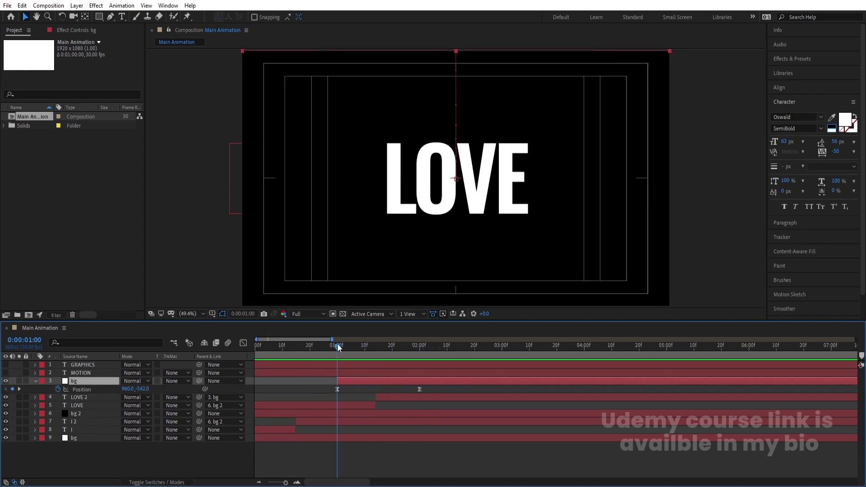
pyautogui.click(385, 396)
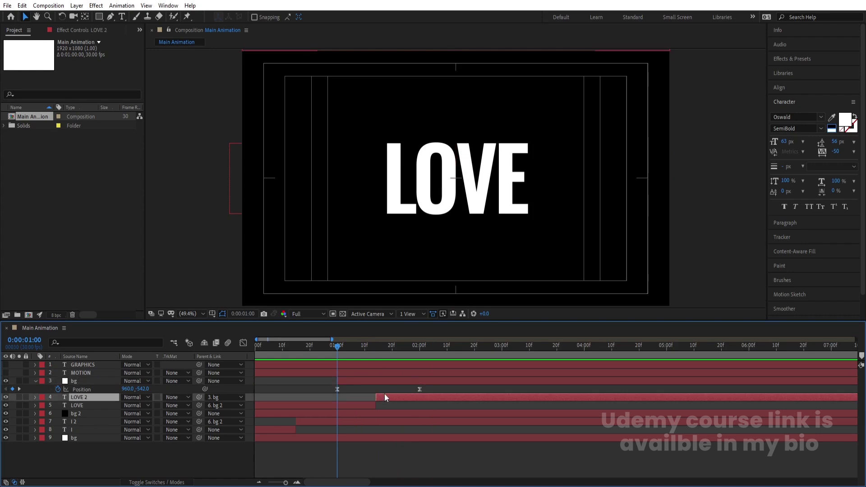
pyautogui.click(341, 405)
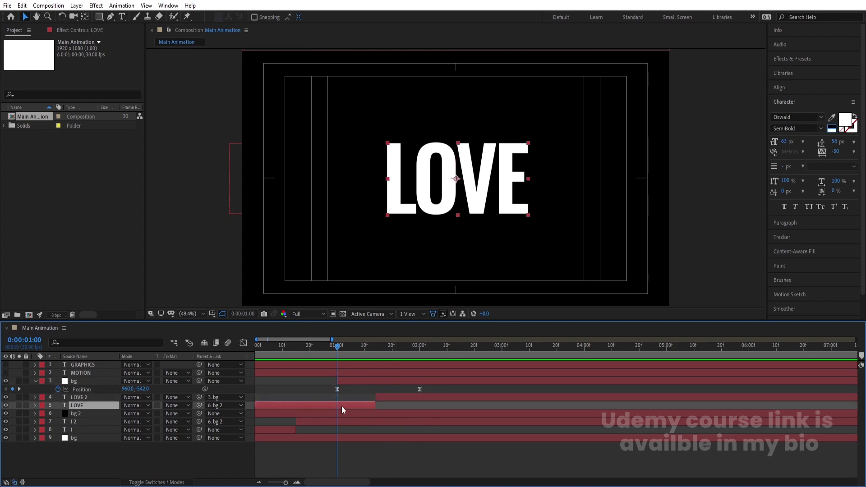
pyautogui.moveTo(337, 346); pyautogui.dragTo(262, 406)
pyautogui.press('space')
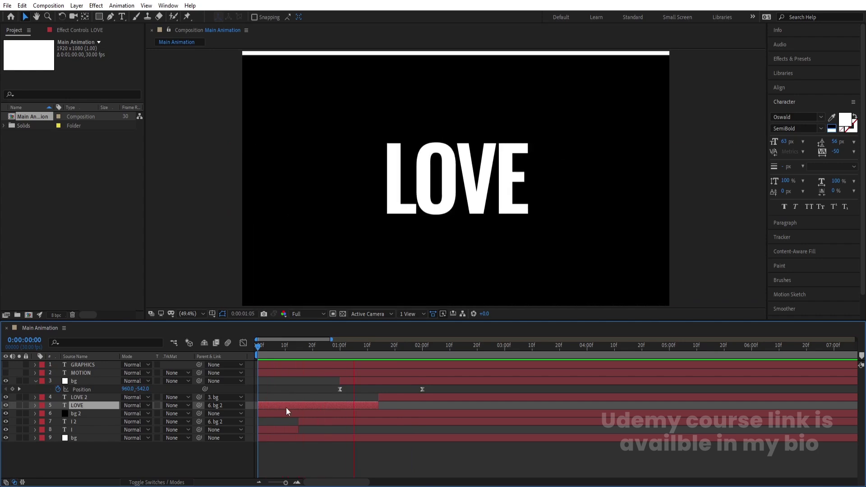
pyautogui.press('space')
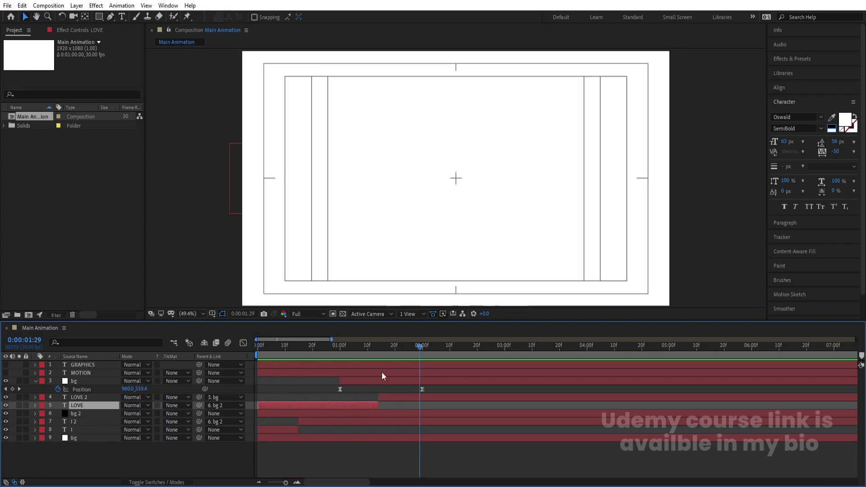
# Make the MOTION layer visible and parent it to the bg layer
pyautogui.click(73, 372)
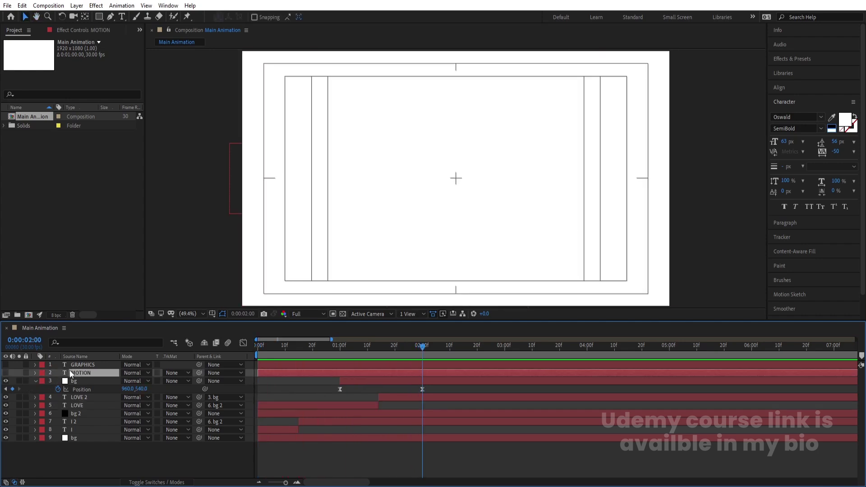
pyautogui.click(6, 373)
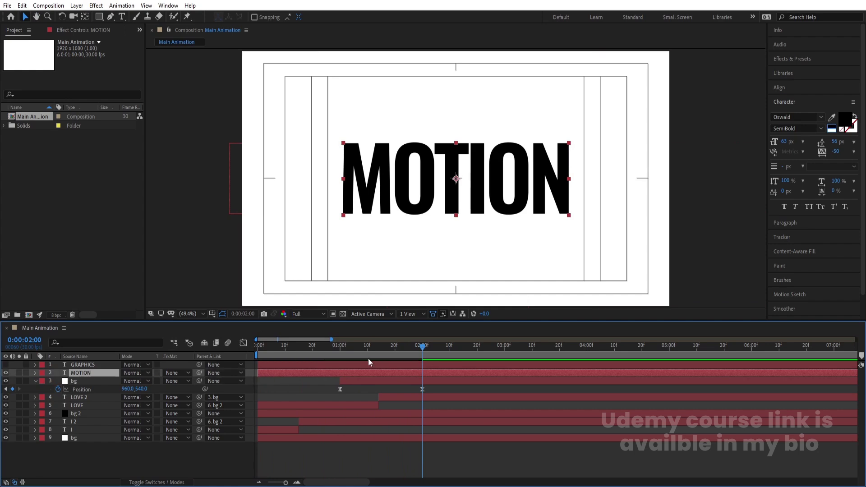
pyautogui.click(340, 345)
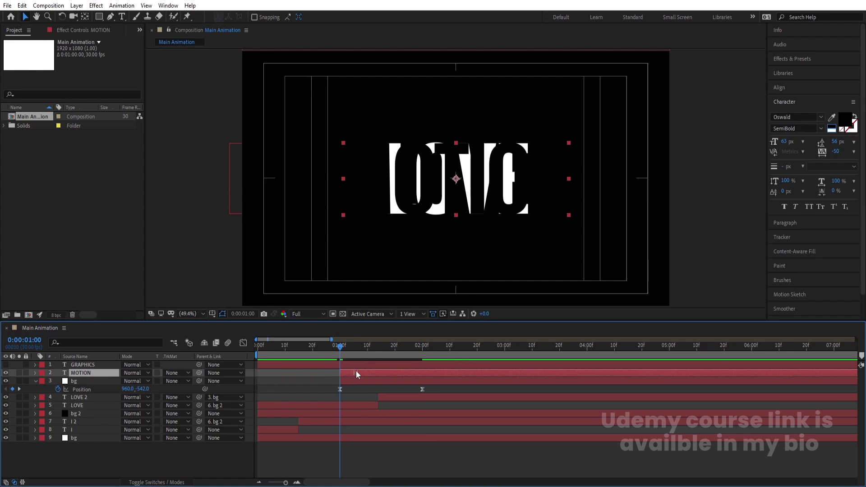
pyautogui.click(423, 346)
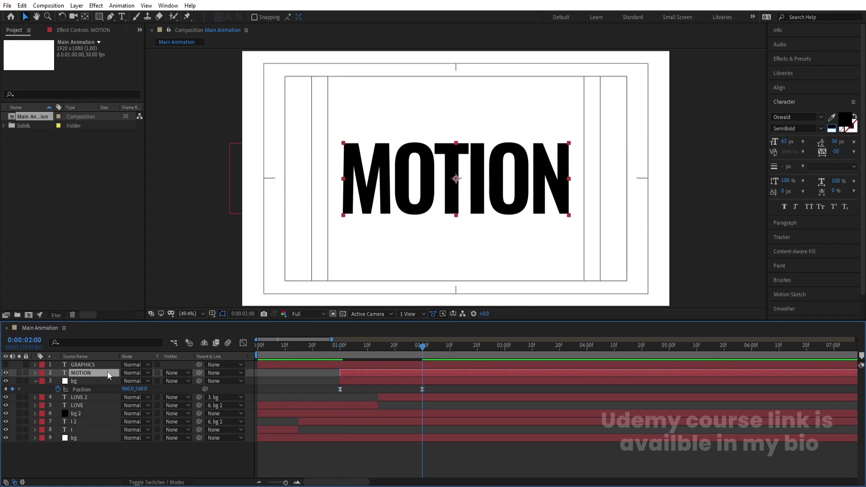
pyautogui.moveTo(199, 374); pyautogui.dragTo(110, 386)
# Preview the MOTION slide-in and return to the 2-second Position keyframe
pyautogui.press('space')
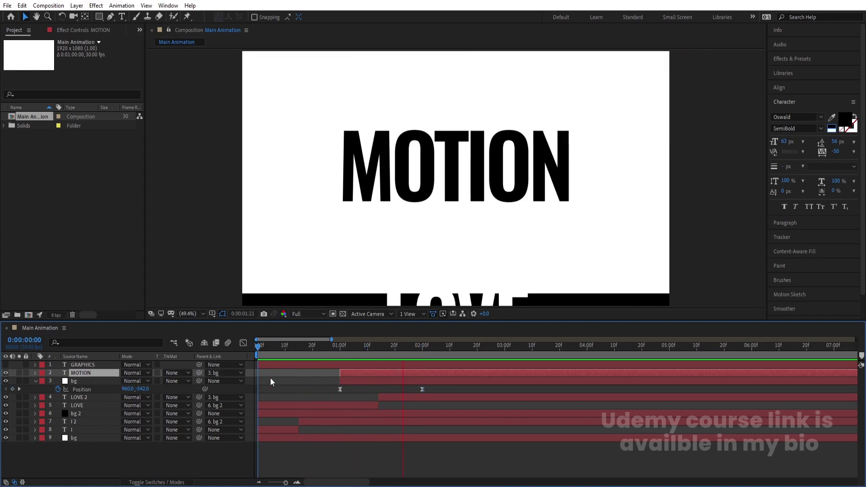
pyautogui.press('space')
pyautogui.press('j')
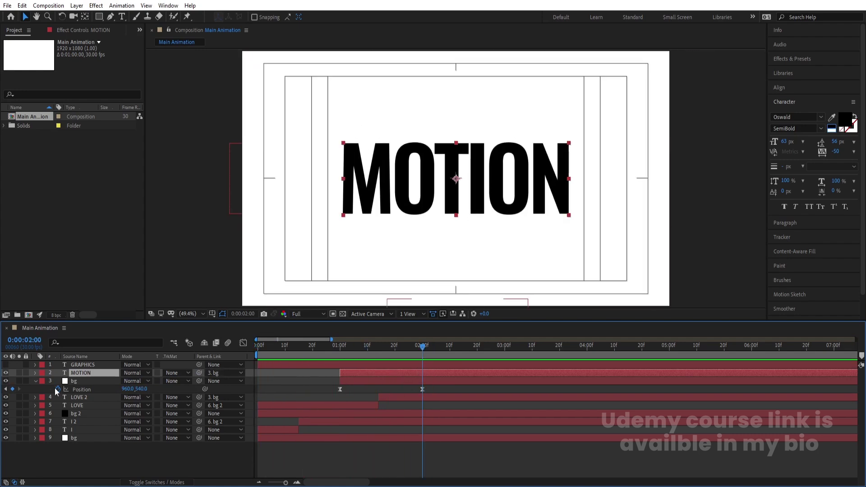
pyautogui.click(76, 437)
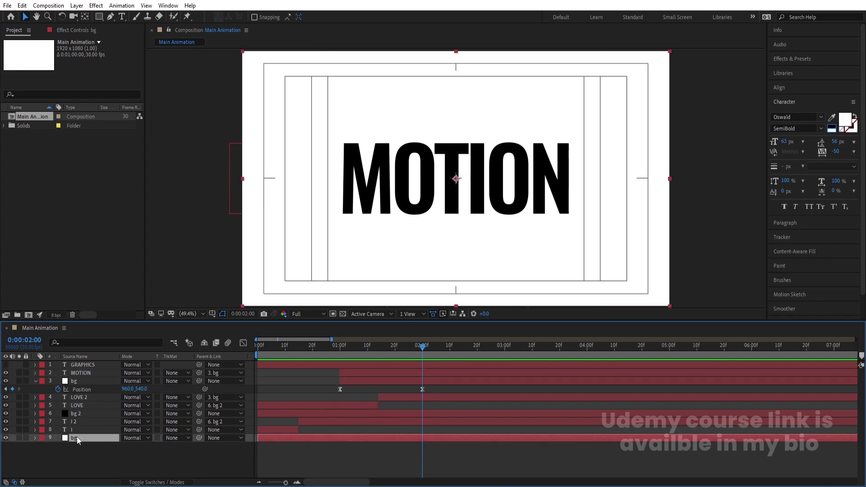
# Duplicate bg above MOTION, colour it black (000000), and trim it to start at 2s
pyautogui.hotkey('ctrl', 'd')
pyautogui.moveTo(76, 437); pyautogui.dragTo(79, 366)
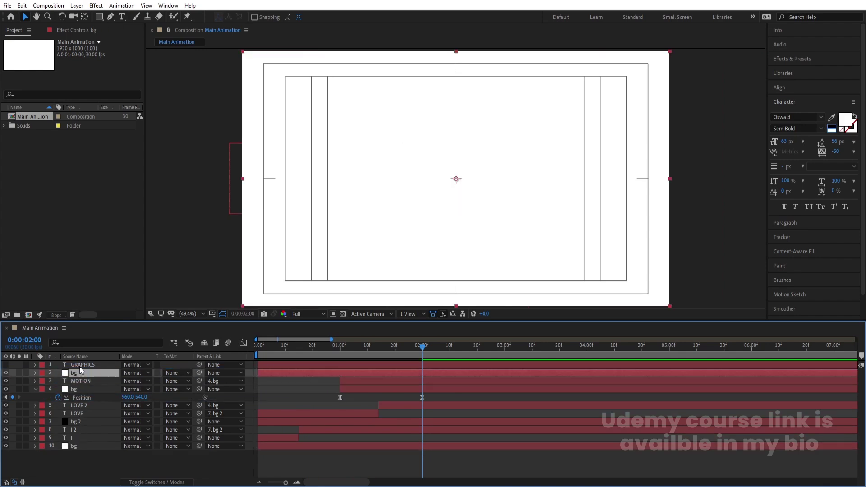
pyautogui.hotkey('ctrl', 'shift', 'y')
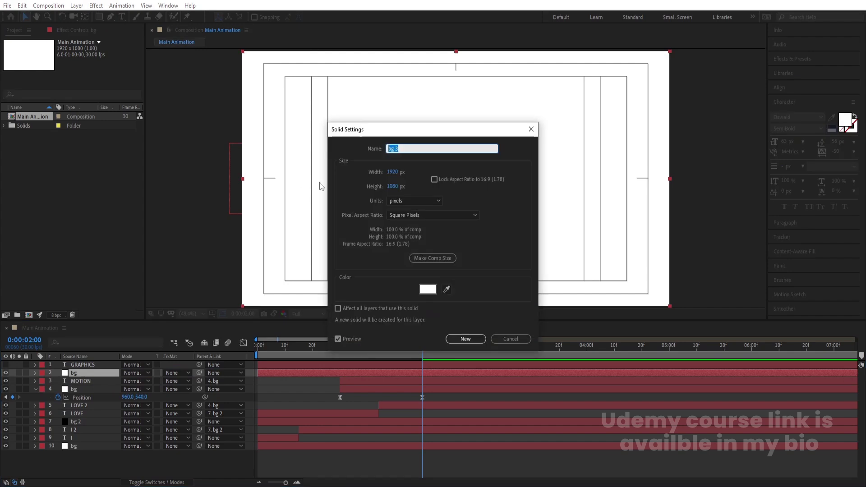
pyautogui.click(428, 289)
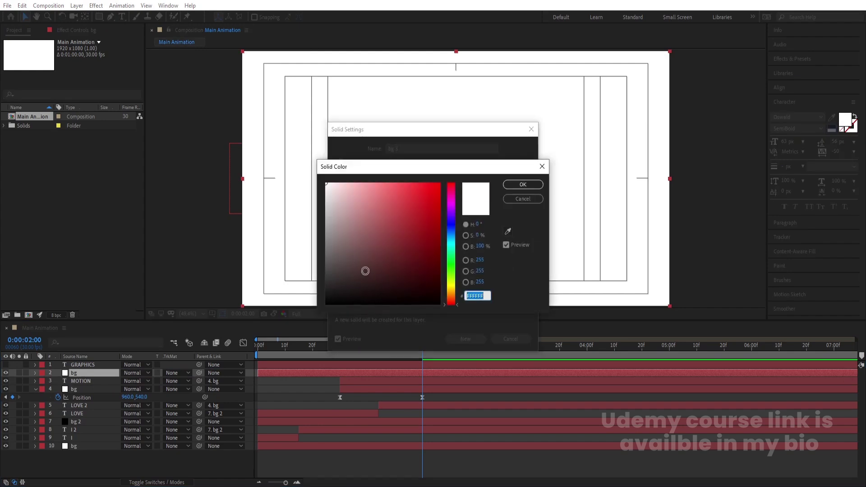
pyautogui.moveTo(364, 270); pyautogui.dragTo(234, 372)
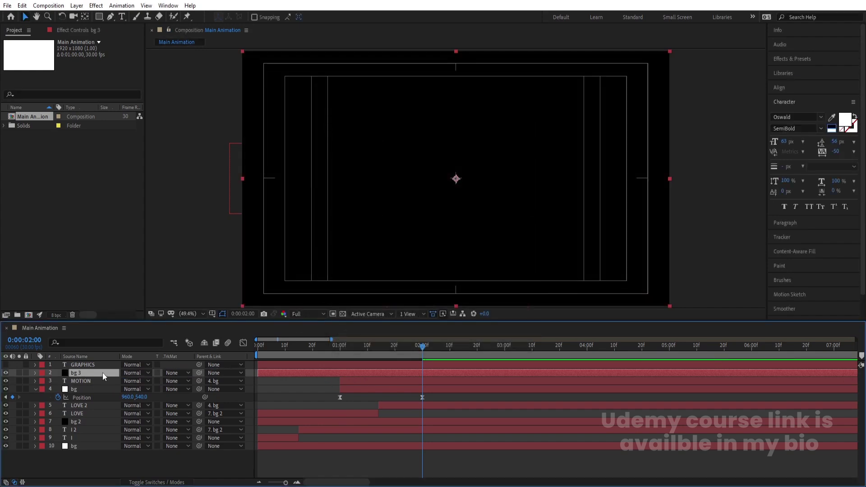
pyautogui.hotkey('alt', '[')
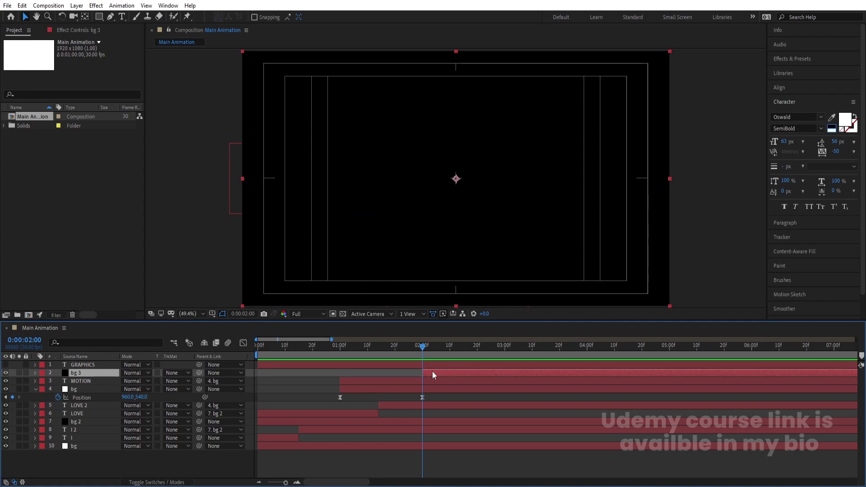
# Keyframe bg 3's Position at 2:00 and 3:00, with the 2:00 position off-frame left
pyautogui.press('p')
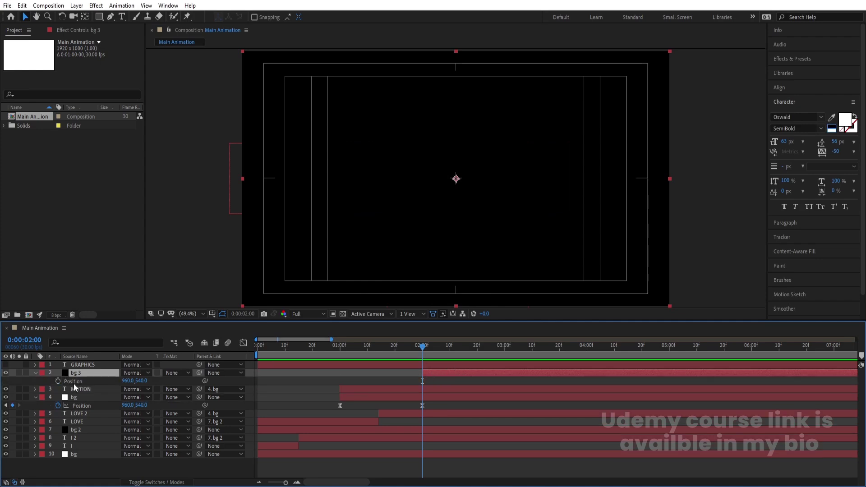
pyautogui.click(57, 381)
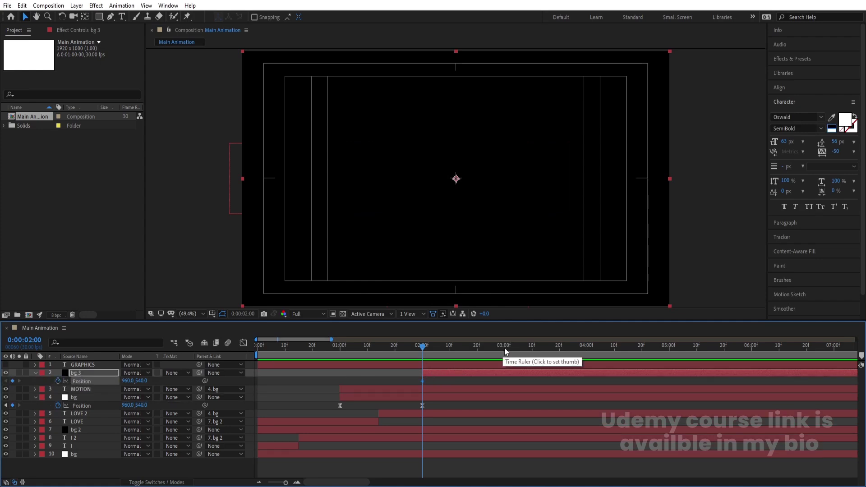
pyautogui.click(504, 347)
pyautogui.click(13, 381)
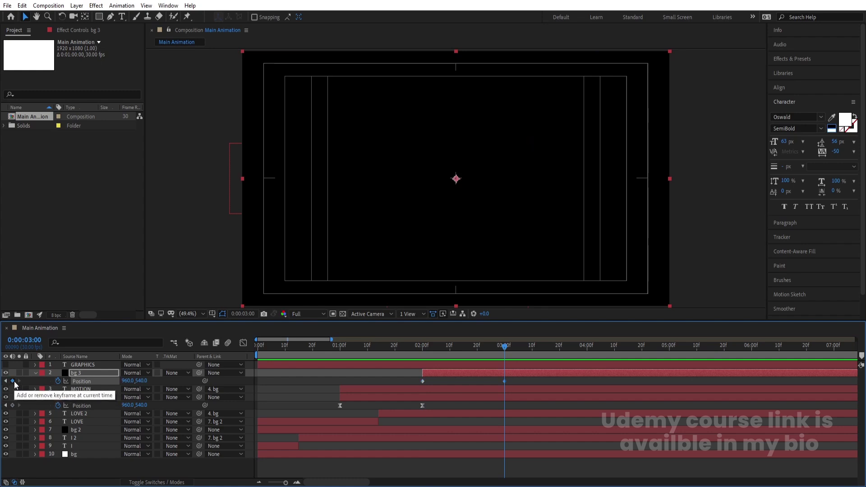
pyautogui.click(5, 381)
pyautogui.moveTo(586, 187); pyautogui.dragTo(170, 191)
# Sharpen the easing of both bg 3 Position keyframes in the speed graph
pyautogui.click(97, 381)
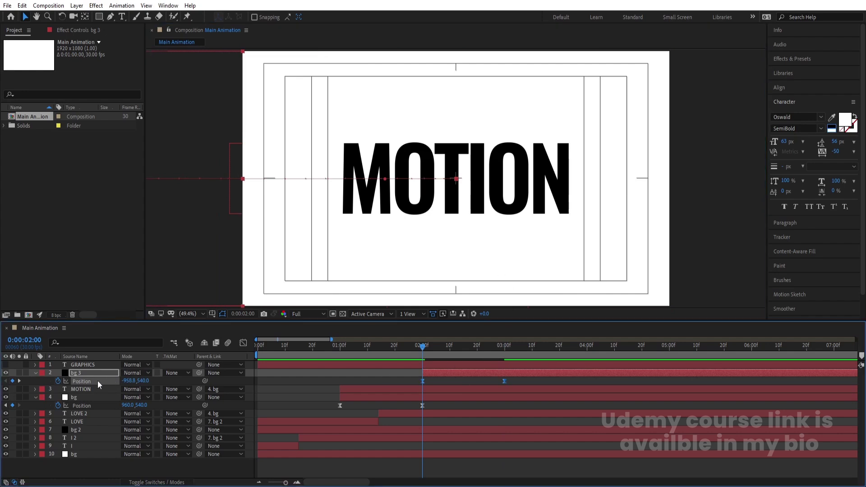
pyautogui.click(243, 343)
pyautogui.moveTo(537, 417); pyautogui.dragTo(410, 470)
pyautogui.moveTo(491, 453); pyautogui.dragTo(457, 456)
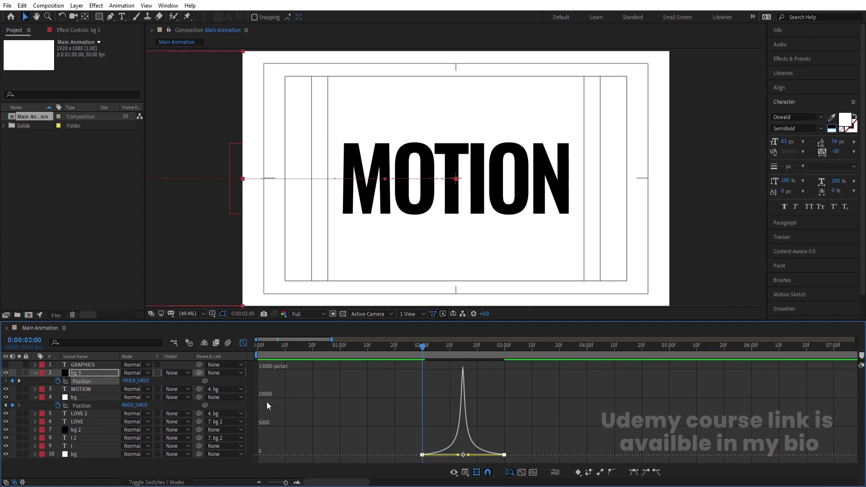
# Preview the bg 3 slide and park the playhead at 2s14f, where it meets MOTION
pyautogui.click(243, 343)
pyautogui.press('space')
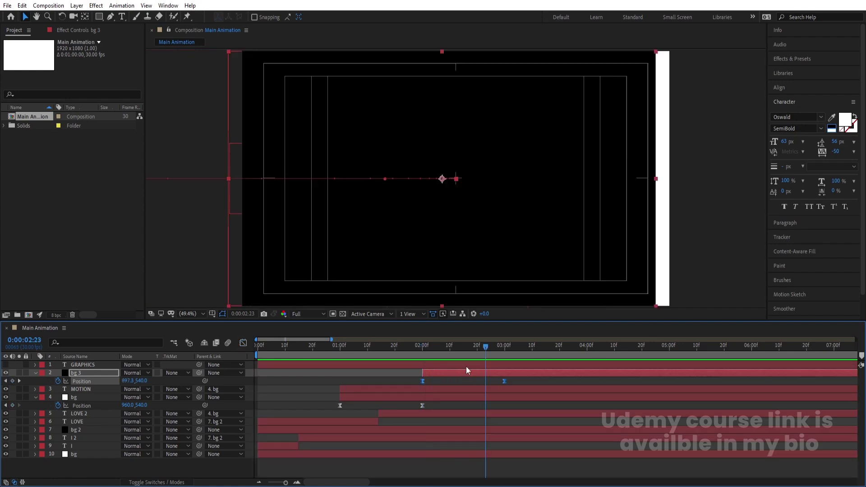
pyautogui.moveTo(474, 348); pyautogui.dragTo(458, 347)
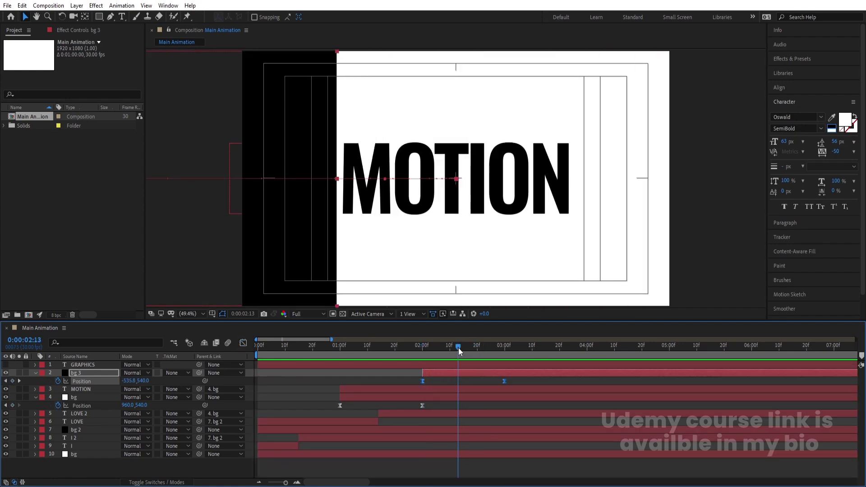
pyautogui.click(459, 380)
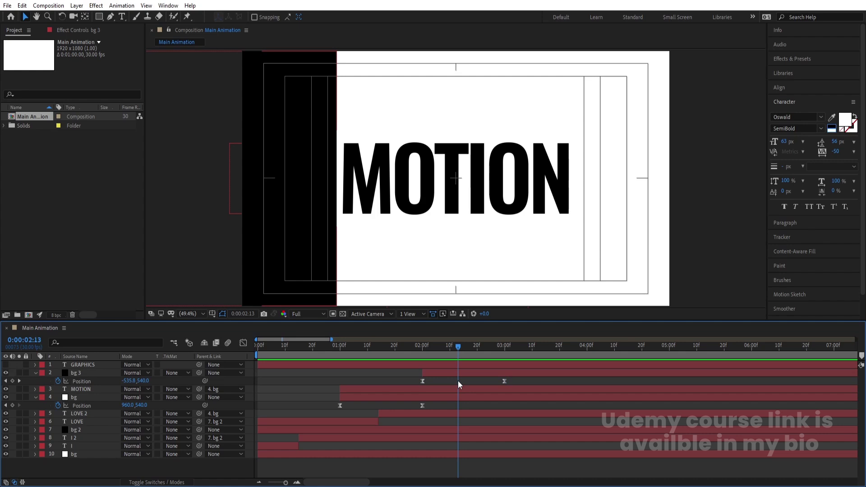
pyautogui.press('pagedown')
pyautogui.click(461, 390)
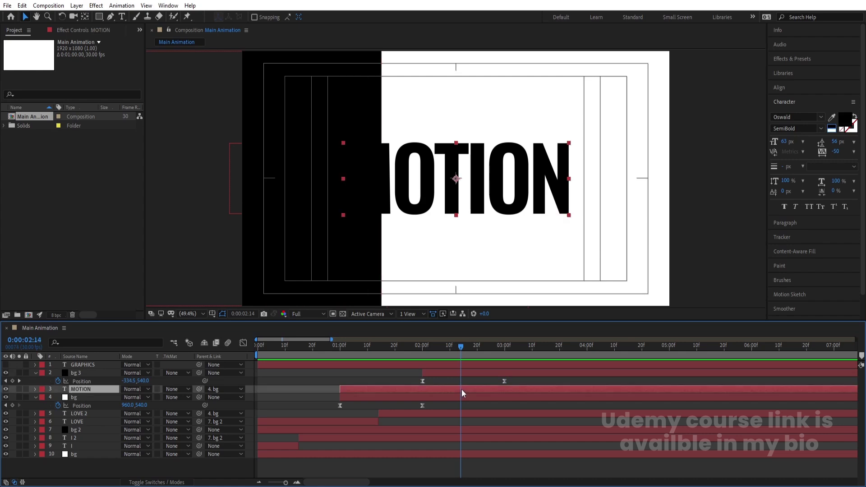
# Split MOTION at 2s14f, parent MOTION 2 to bg 3, and shift it right
pyautogui.hotkey('ctrl', 'shift', 'd')
pyautogui.moveTo(199, 388); pyautogui.dragTo(97, 375)
pyautogui.click(95, 374)
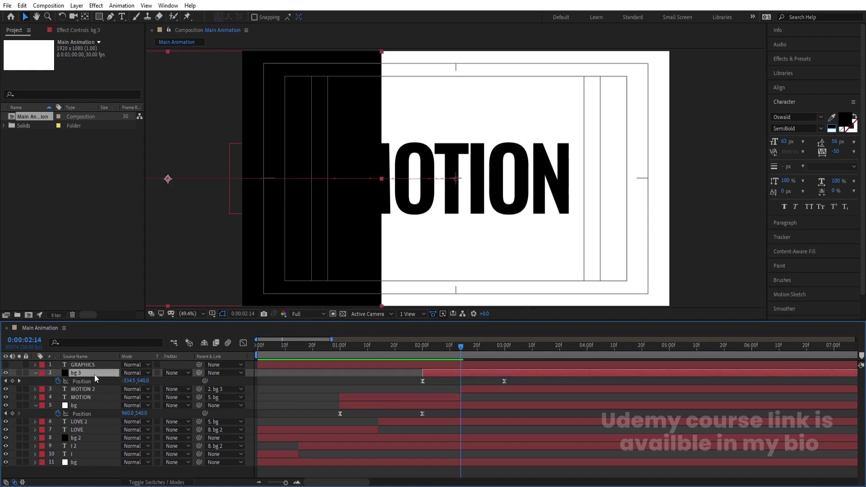
pyautogui.click(88, 388)
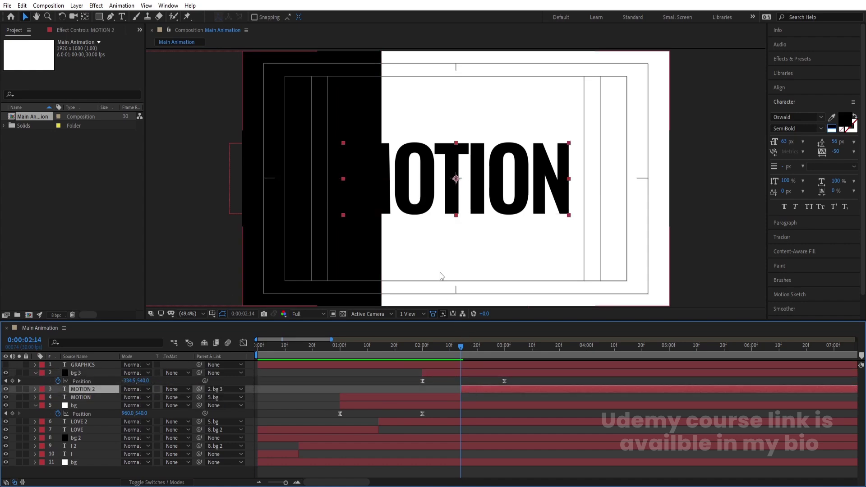
pyautogui.moveTo(386, 196); pyautogui.dragTo(424, 195)
pyautogui.press('space')
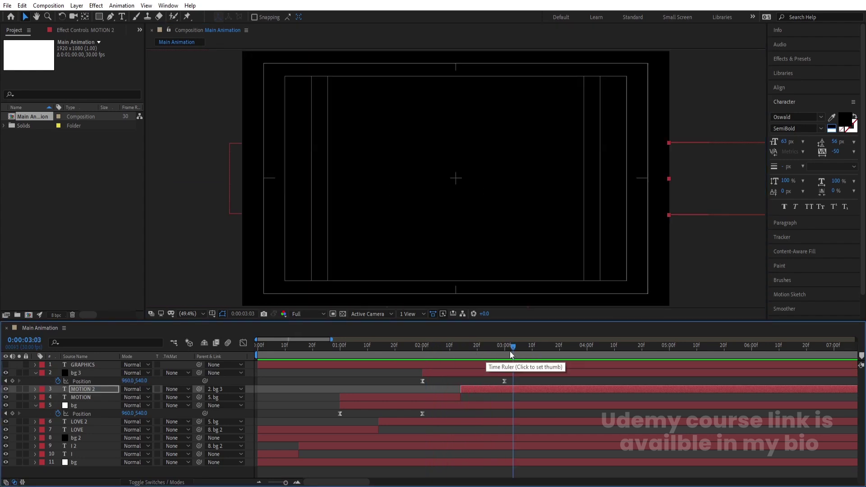
# Make GRAPHICS visible with white fill and trim its in-point to 2:00
pyautogui.press('j')
pyautogui.click(473, 365)
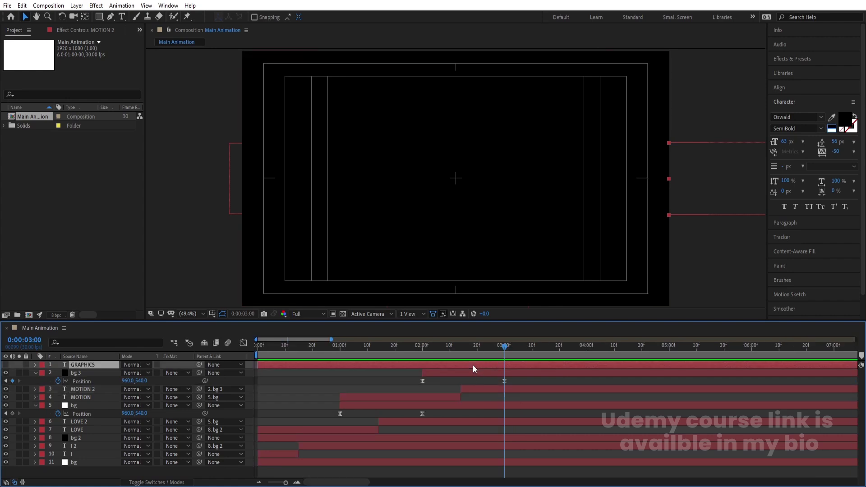
pyautogui.click(6, 365)
pyautogui.click(833, 127)
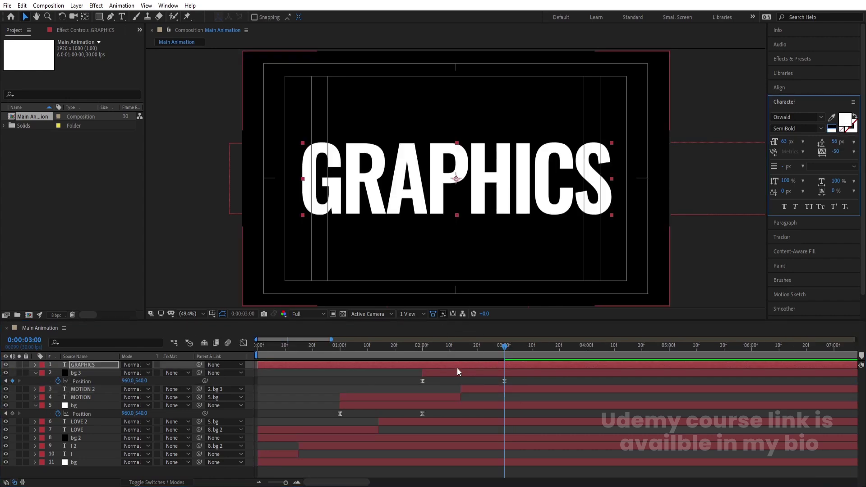
pyautogui.click(422, 345)
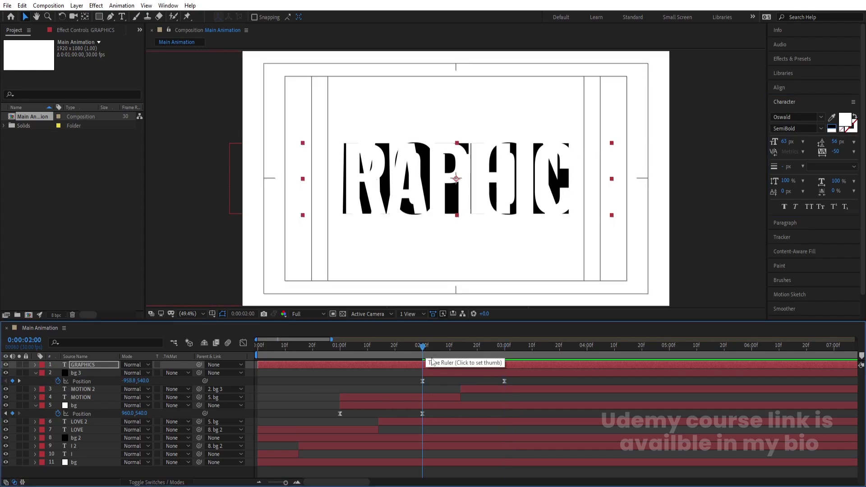
pyautogui.hotkey('alt', '[')
# At 3:00, parent GRAPHICS to the bg 3 solid
pyautogui.click(496, 347)
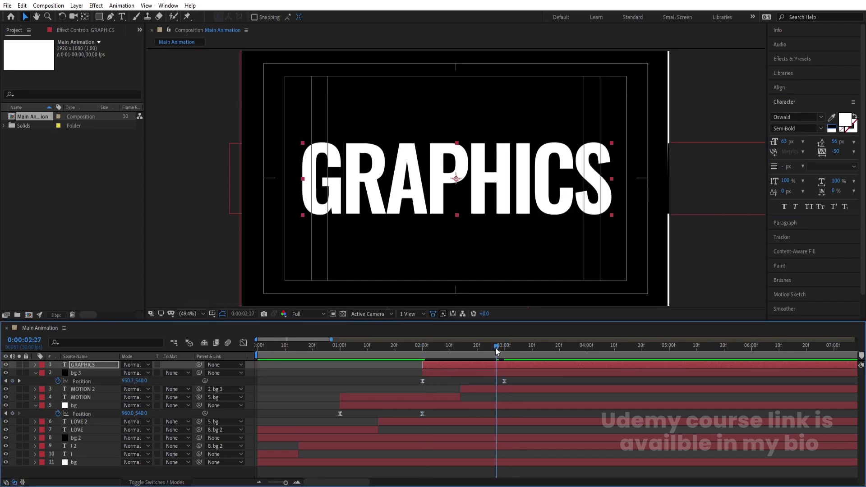
pyautogui.moveTo(496, 351); pyautogui.dragTo(504, 351)
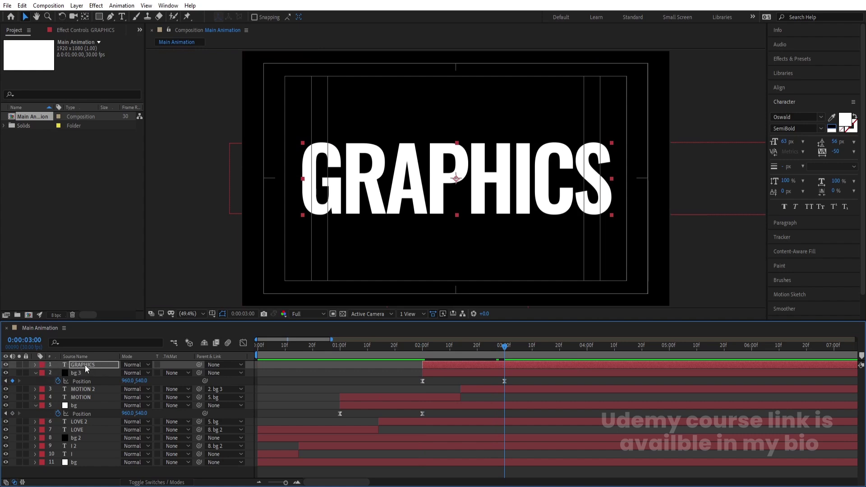
pyautogui.moveTo(199, 365); pyautogui.dragTo(98, 375)
pyautogui.click(97, 374)
# Preview the GRAPHICS slide-in from about 1:17 through 3:00
pyautogui.moveTo(482, 348); pyautogui.dragTo(419, 349)
pyautogui.press('space')
pyautogui.click(500, 348)
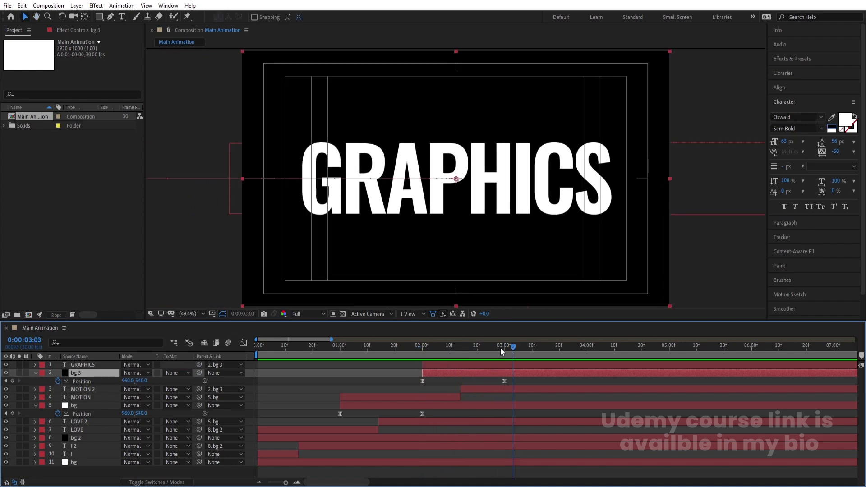
pyautogui.click(385, 353)
pyautogui.press('space')
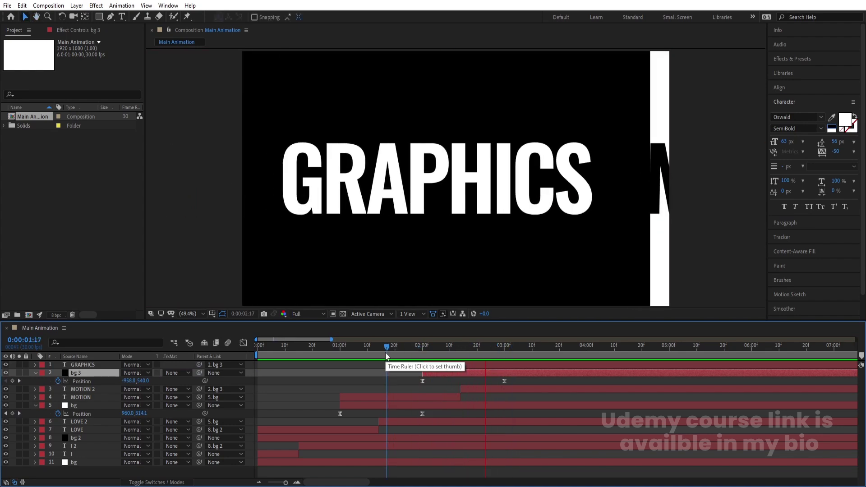
pyautogui.click(504, 351)
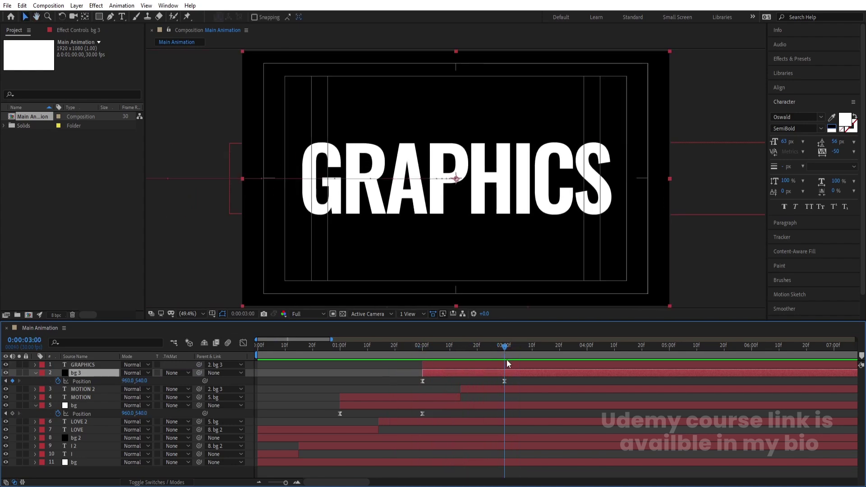
pyautogui.click(493, 363)
pyautogui.click(96, 463)
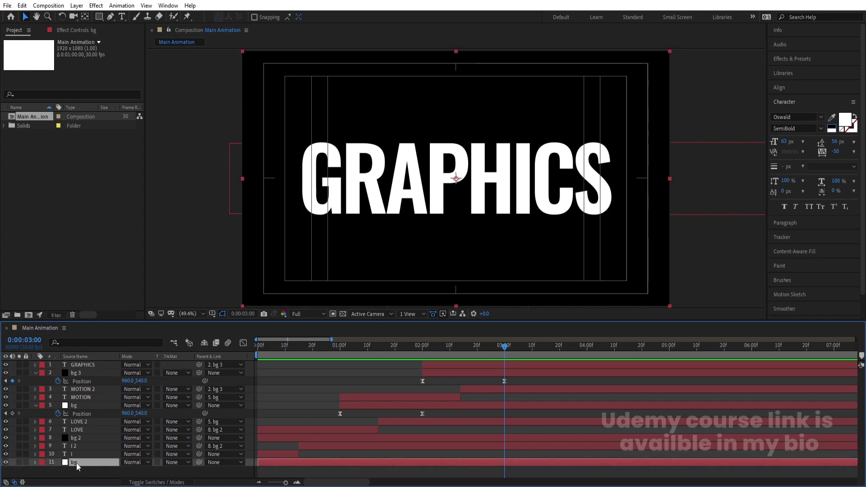
# Duplicate the white bg to the top of the stack, starting at 3:00
pyautogui.hotkey('ctrl', 'd')
pyautogui.moveTo(77, 462); pyautogui.dragTo(88, 365)
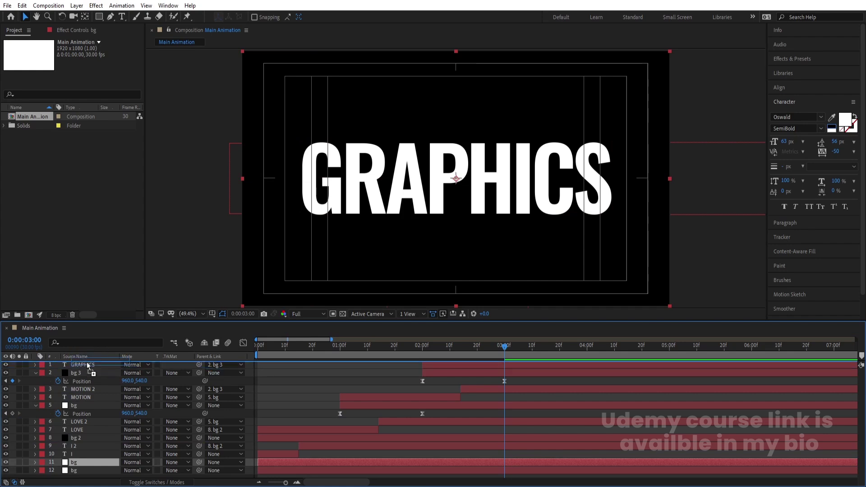
pyautogui.hotkey('alt', '[')
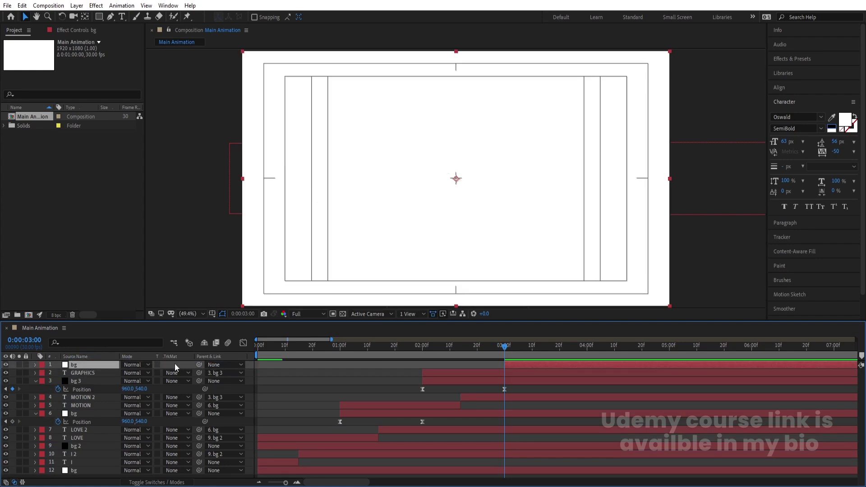
# Keyframe the bg copy's Position at 3:00 and 4:00, starting below the frame
pyautogui.hotkey('alt', 'shift', 'p')
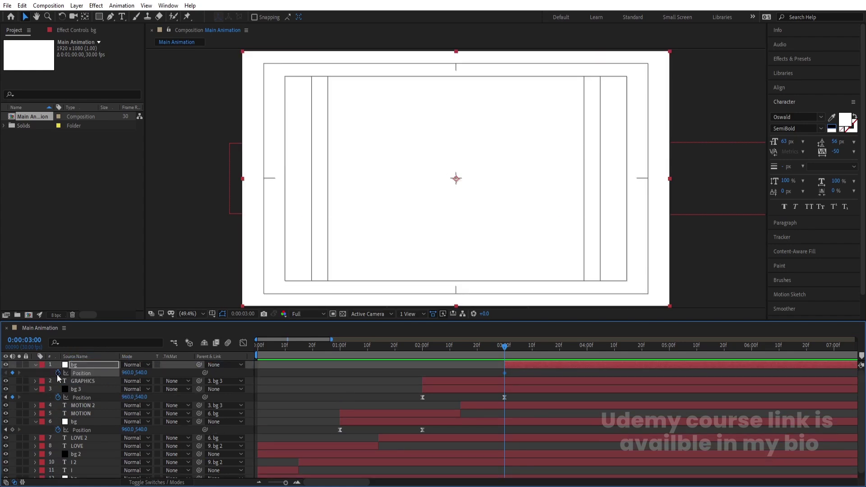
pyautogui.click(586, 348)
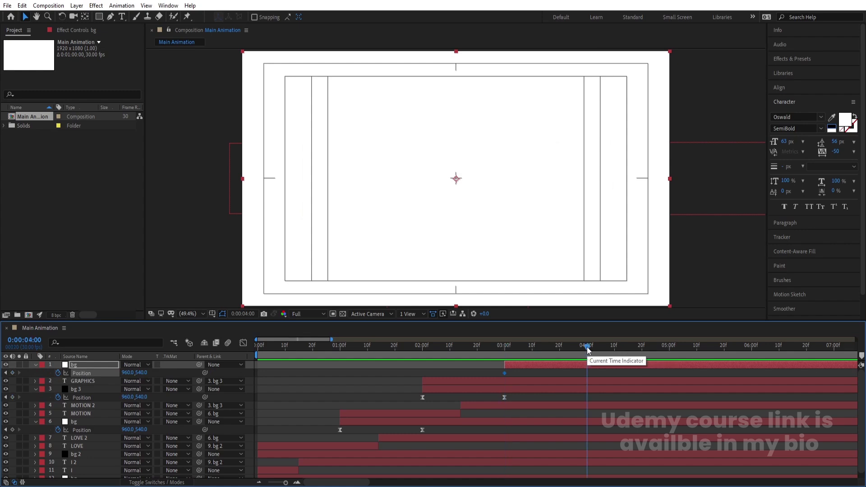
pyautogui.click(12, 372)
pyautogui.press('j')
pyautogui.click(592, 103)
pyautogui.press('Num_Lock')
pyautogui.moveTo(592, 103); pyautogui.dragTo(602, 323)
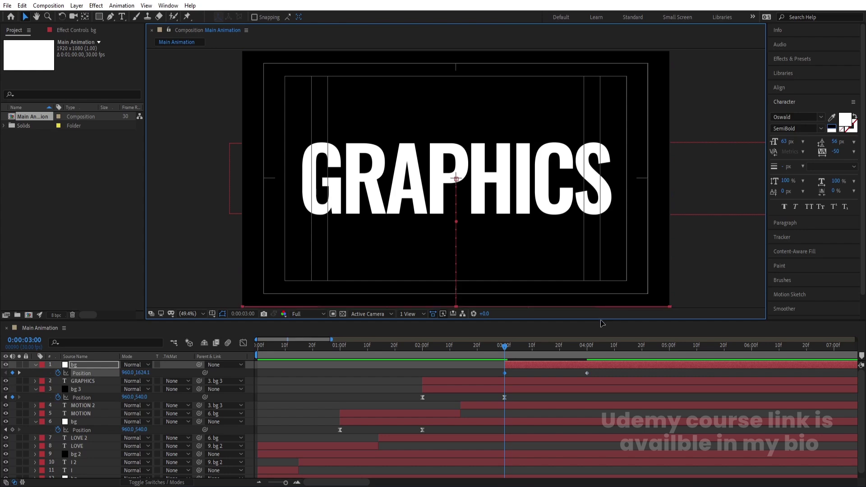
pyautogui.press('Up')
pyautogui.press('Up')
pyautogui.press('Up')
pyautogui.press('Up')
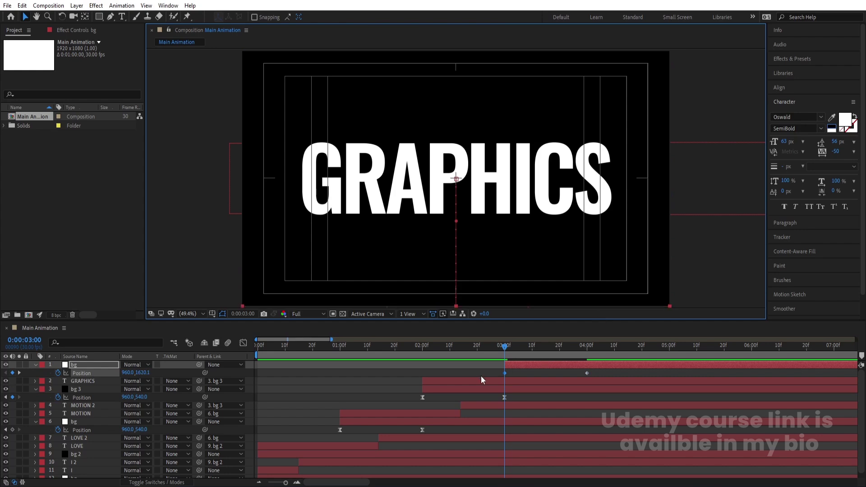
# Ease the bg copy's Position keyframes in the speed graph and scrub the rise
pyautogui.moveTo(482, 369); pyautogui.dragTo(596, 382)
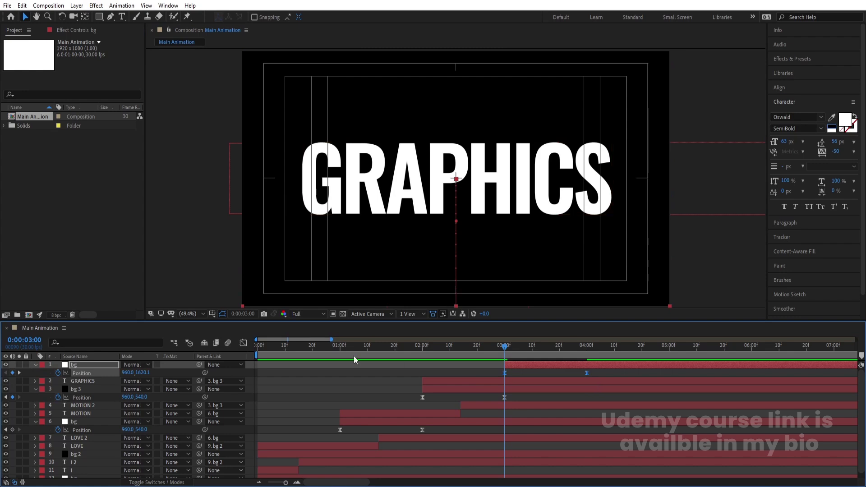
pyautogui.click(243, 343)
pyautogui.moveTo(500, 430); pyautogui.dragTo(538, 457)
pyautogui.click(243, 343)
pyautogui.moveTo(524, 348)
pyautogui.mouseDown()
pyautogui.moveTo(559, 350)
pyautogui.moveTo(542, 349)
pyautogui.mouseUp()
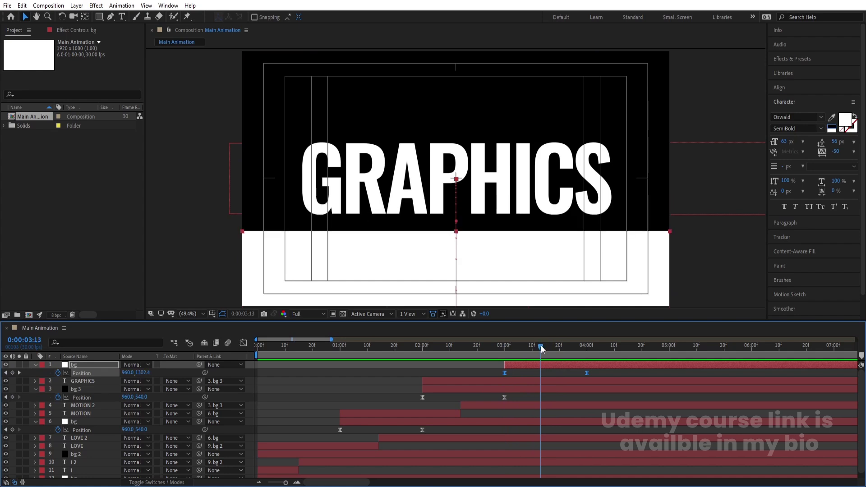
# Split GRAPHICS at 3:14 and parent GRAPHICS 2 to the top white bg
pyautogui.click(542, 376)
pyautogui.press('pagedown')
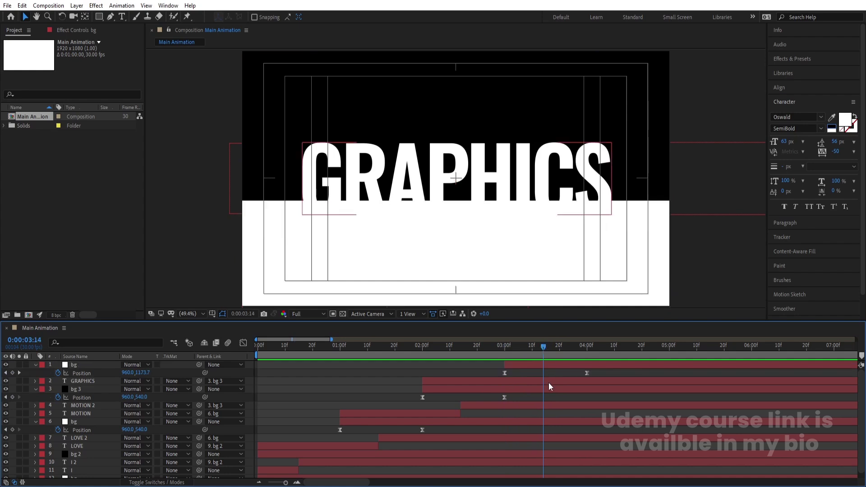
pyautogui.click(549, 383)
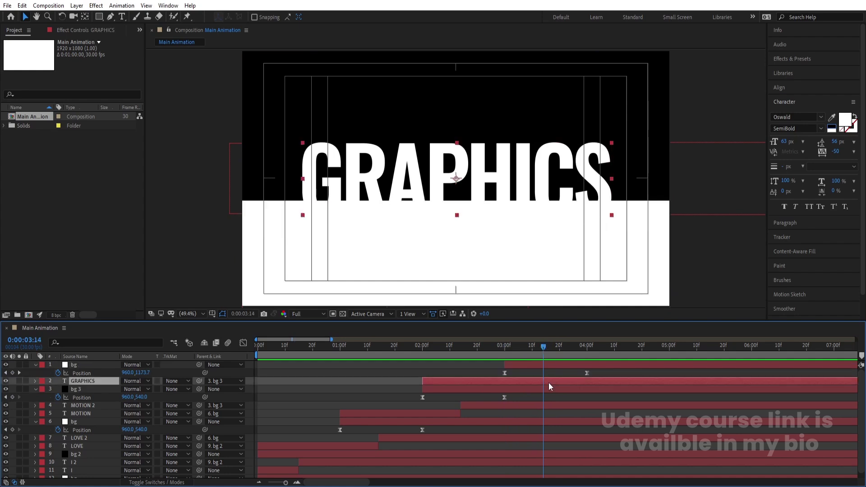
pyautogui.hotkey('ctrl', 'shift', 'd')
pyautogui.moveTo(198, 381); pyautogui.dragTo(72, 365)
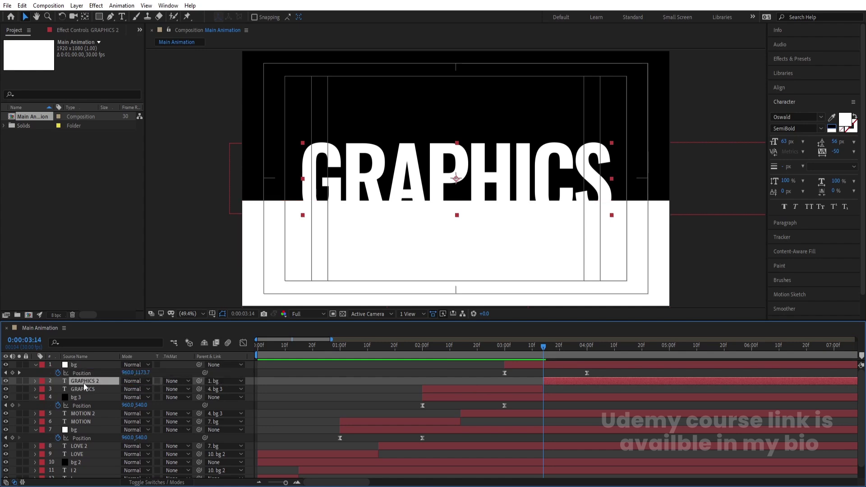
# Move GRAPHICS 2 up to Position Y -143.7 and check the result
pyautogui.press('p')
pyautogui.moveTo(141, 388); pyautogui.dragTo(124, 388)
pyautogui.press('space')
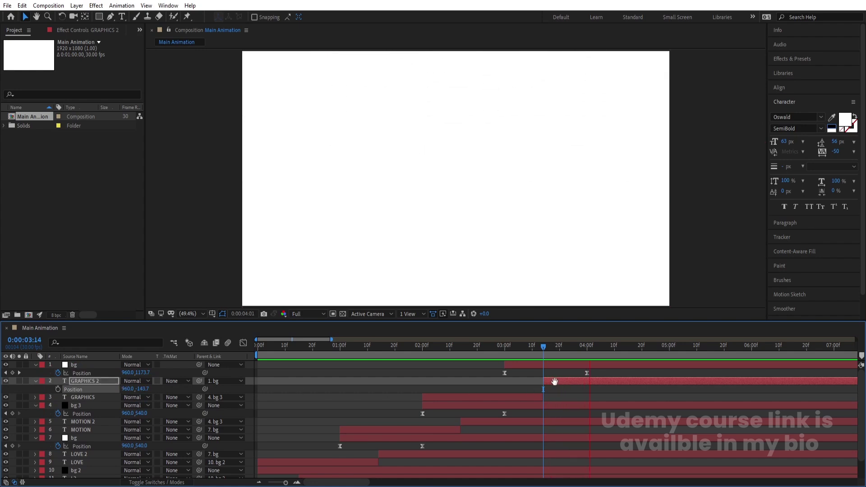
pyautogui.click(571, 375)
pyautogui.moveTo(367, 346); pyautogui.dragTo(219, 345)
pyautogui.scroll(-1, 262, 391)
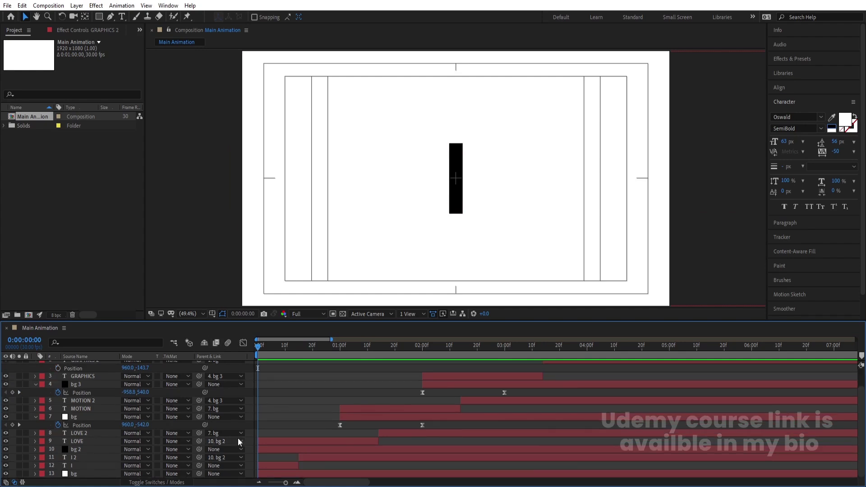
# Move I 3 to the top, start it at 3:00, and extend it to about 6:00
pyautogui.click(72, 467)
pyautogui.moveTo(71, 467); pyautogui.dragTo(83, 364)
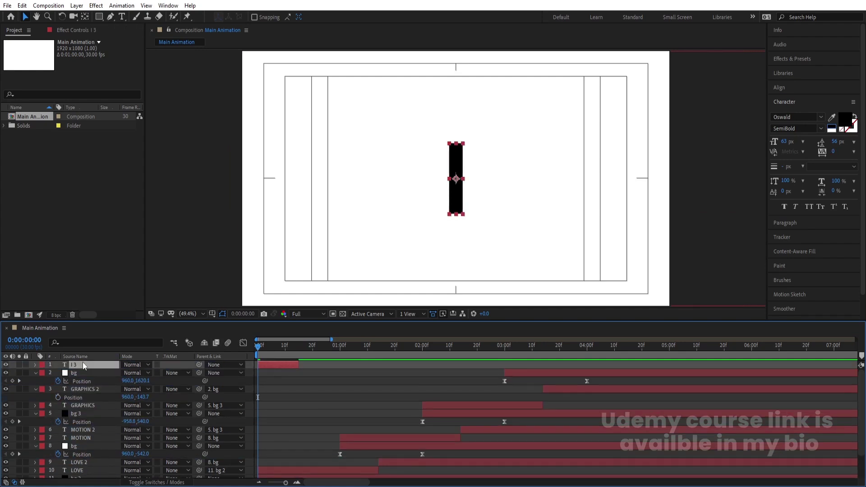
pyautogui.click(504, 345)
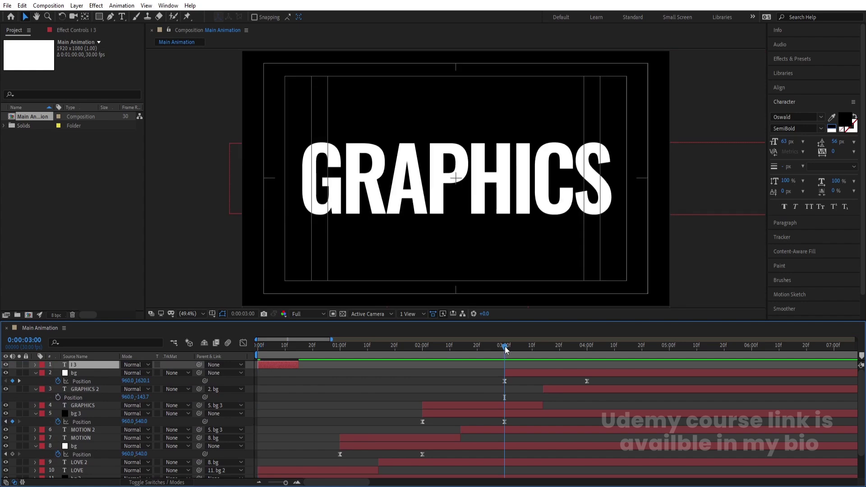
pyautogui.press('[')
pyautogui.moveTo(546, 364); pyautogui.dragTo(754, 365)
# At 4:00, parent I 3 to the bg layer and collapse layer properties
pyautogui.click(582, 353)
pyautogui.moveTo(201, 365); pyautogui.dragTo(109, 375)
pyautogui.click(297, 374)
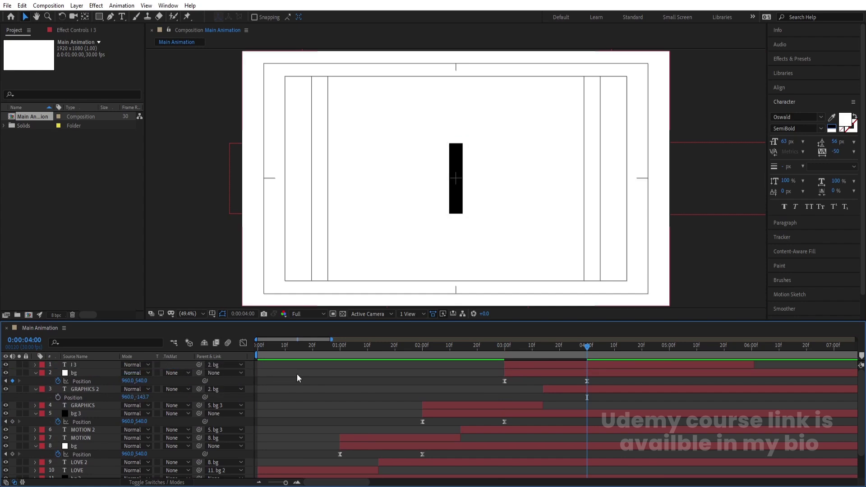
pyautogui.press('u')
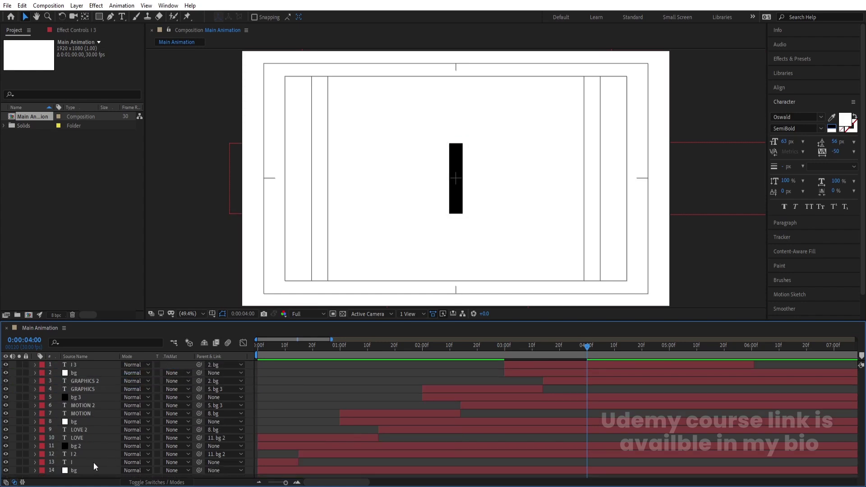
# Preview the animation and set the work-area end to 4:00
pyautogui.moveTo(376, 351); pyautogui.dragTo(212, 354)
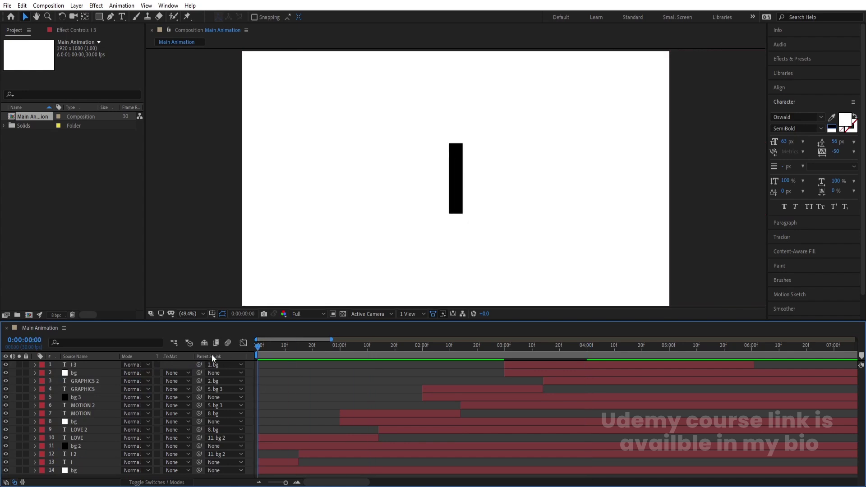
pyautogui.press('space')
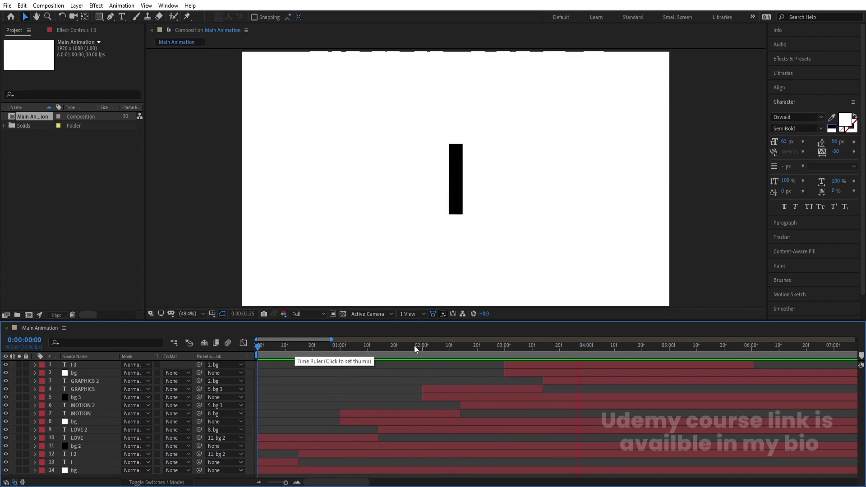
pyautogui.press('space')
pyautogui.moveTo(596, 349); pyautogui.dragTo(587, 351)
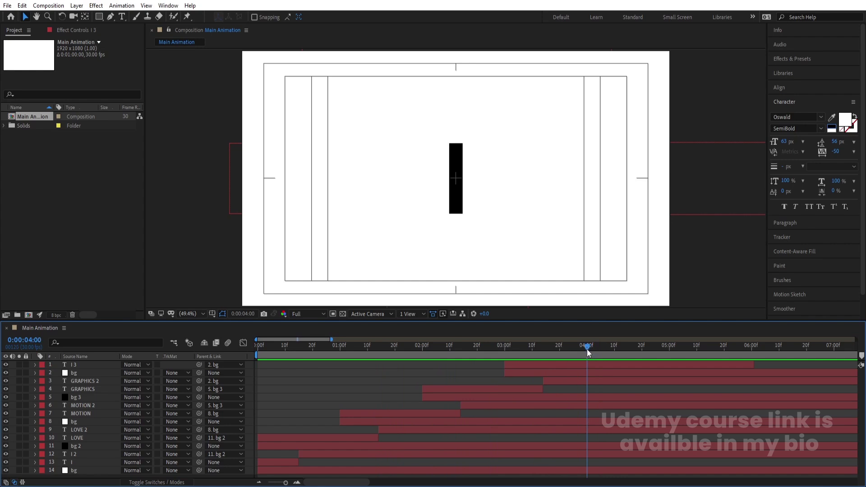
pyautogui.press('n')
pyautogui.click(302, 350)
pyautogui.moveTo(301, 349); pyautogui.dragTo(186, 351)
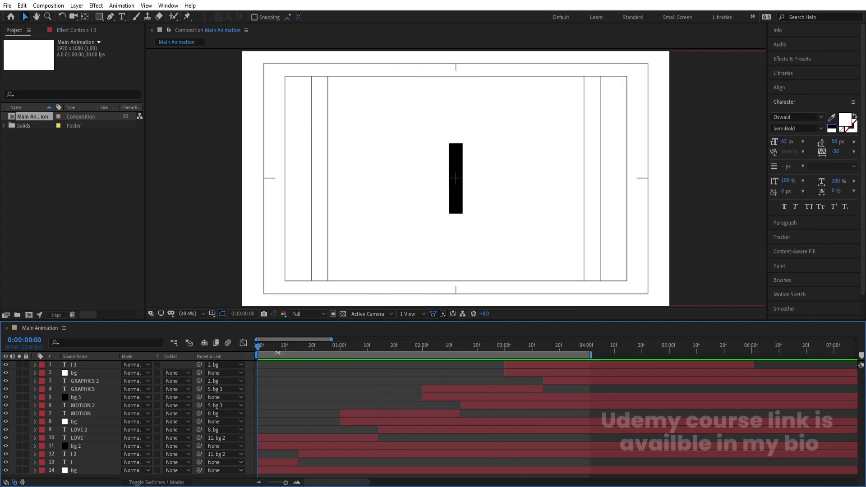
# Keyframe LOVE's Position from off the right edge (X 1433) at 0:15 to 960 at 1:14
pyautogui.click(80, 441)
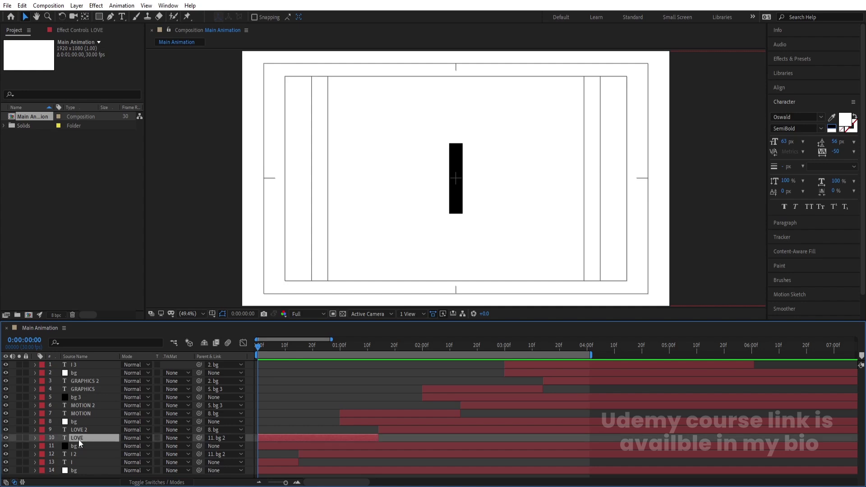
pyautogui.press('p')
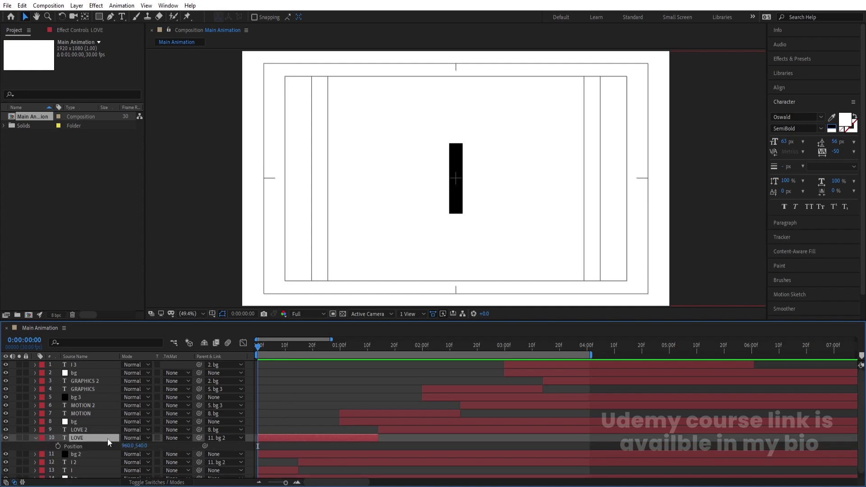
pyautogui.click(59, 446)
pyautogui.moveTo(303, 350); pyautogui.dragTo(341, 353)
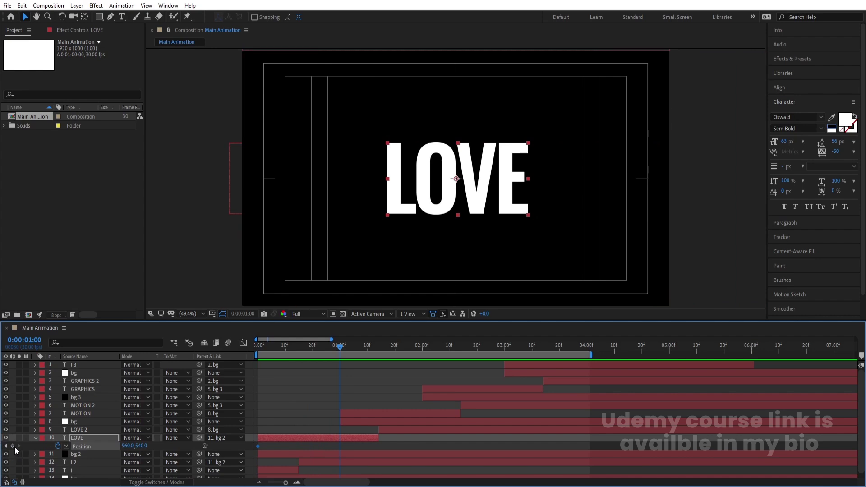
pyautogui.moveTo(353, 350); pyautogui.dragTo(378, 351)
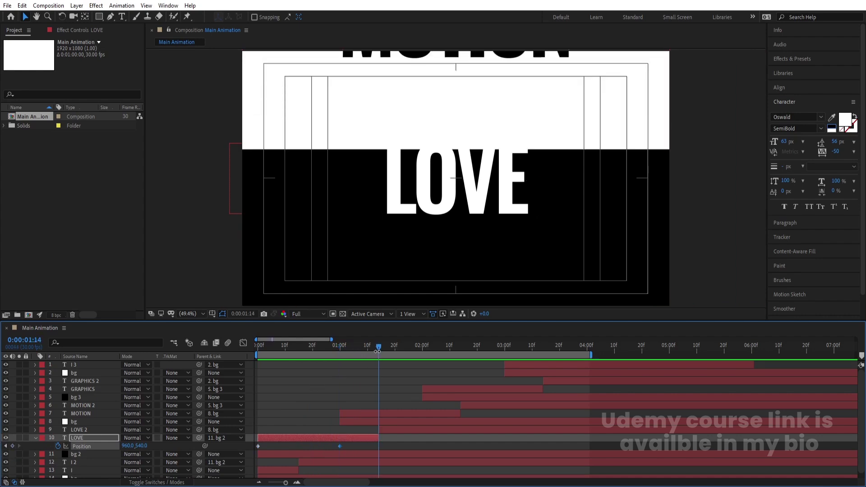
pyautogui.moveTo(369, 446); pyautogui.dragTo(378, 446)
pyautogui.moveTo(310, 352); pyautogui.dragTo(299, 349)
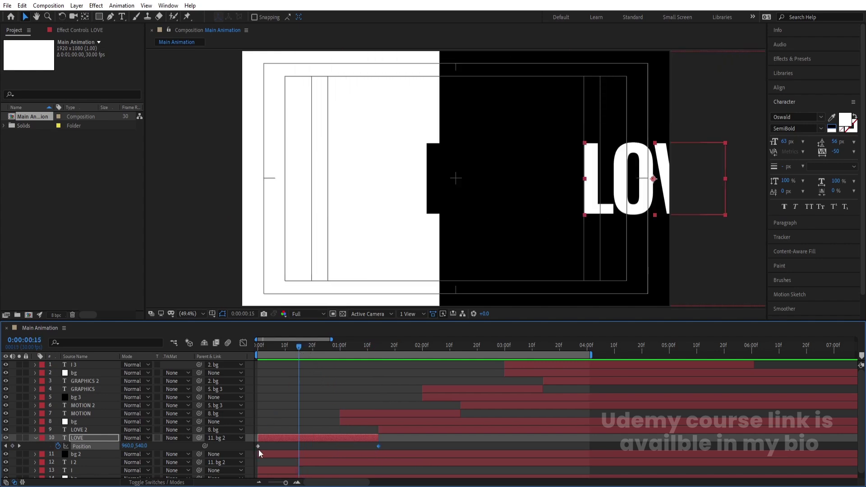
pyautogui.moveTo(301, 448); pyautogui.dragTo(257, 448)
pyautogui.moveTo(298, 350)
pyautogui.mouseDown()
pyautogui.moveTo(306, 348)
pyautogui.moveTo(299, 348)
pyautogui.mouseUp()
pyautogui.moveTo(296, 445); pyautogui.dragTo(299, 445)
pyautogui.moveTo(127, 446); pyautogui.dragTo(171, 447)
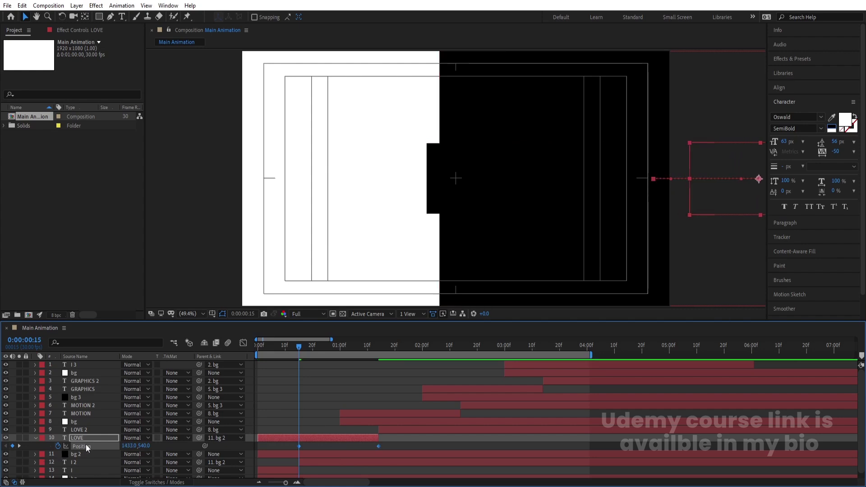
# Ease LOVE's Position keyframes sharply in the speed graph and preview the slide-in
pyautogui.click(244, 343)
pyautogui.moveTo(410, 464); pyautogui.dragTo(293, 449)
pyautogui.moveTo(367, 454); pyautogui.dragTo(305, 459)
pyautogui.press('space')
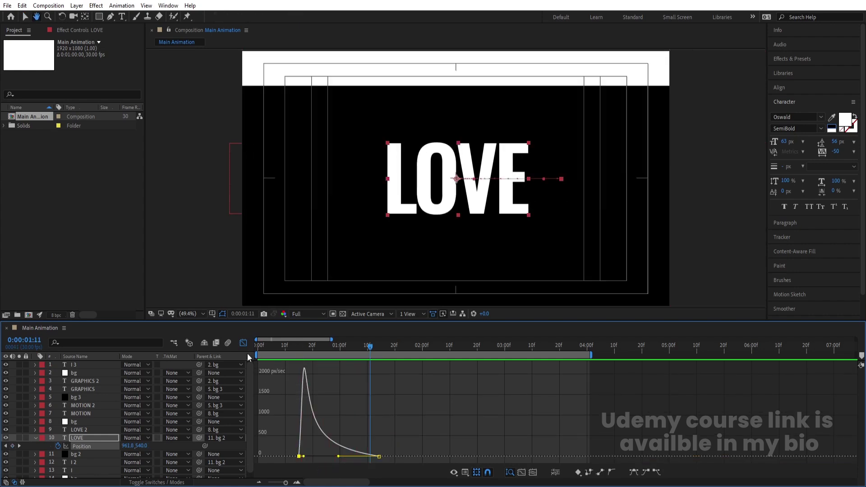
pyautogui.click(243, 342)
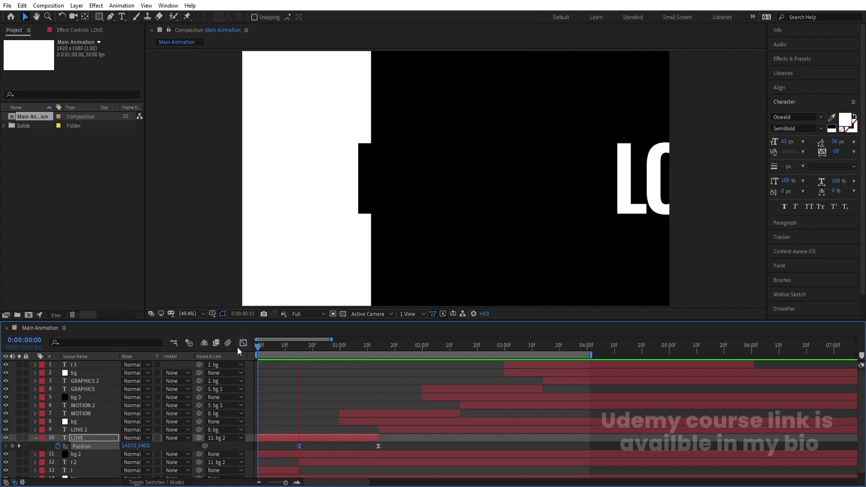
pyautogui.press('space')
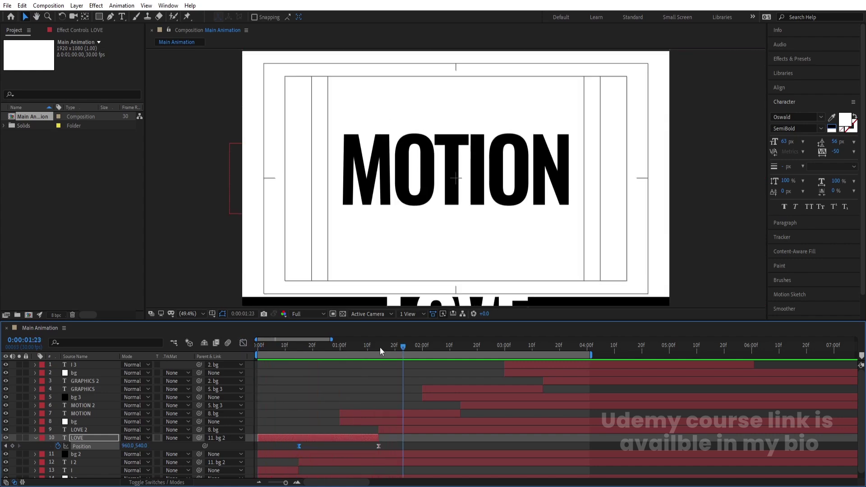
pyautogui.click(379, 345)
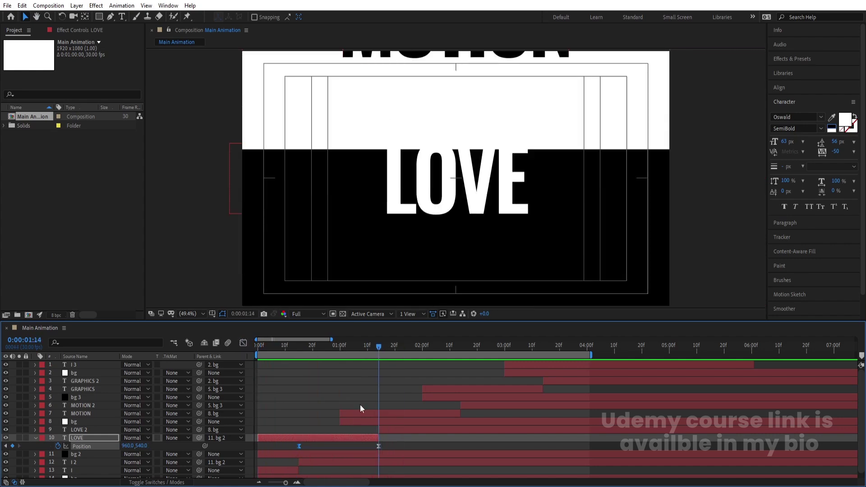
pyautogui.click(374, 411)
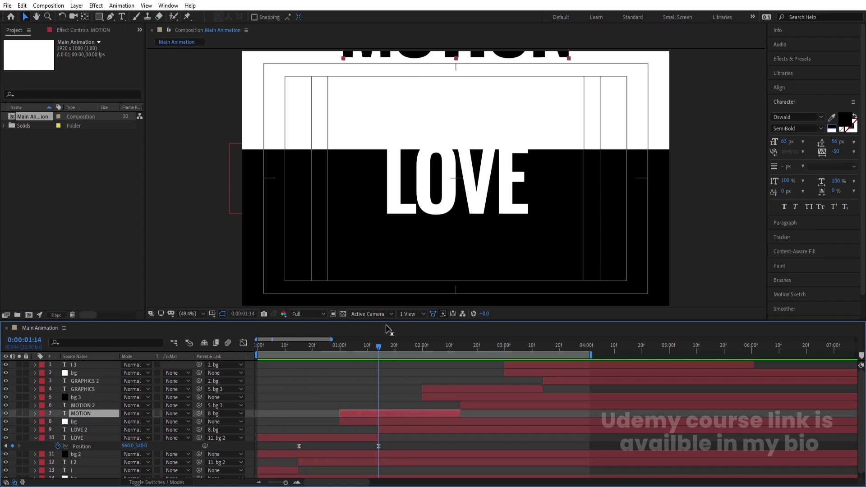
# Keyframe MOTION's Position from 960,264 above the frame at 1:14 to 960,540 at 2:14
pyautogui.press('p')
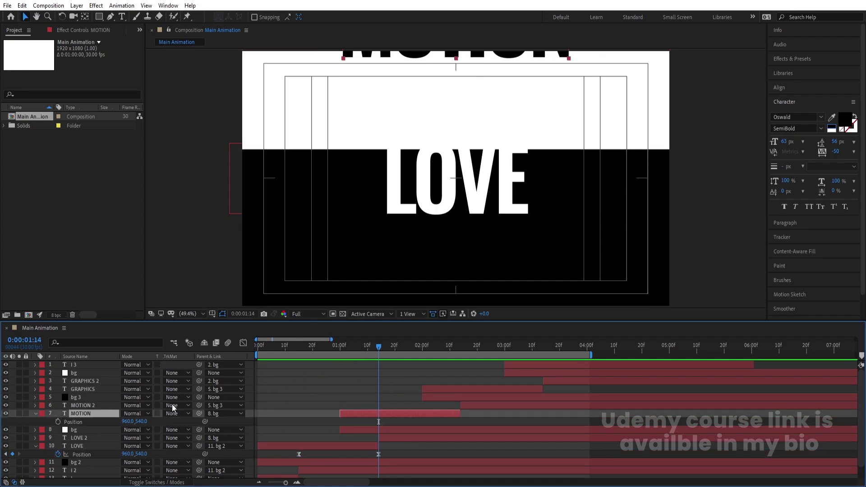
pyautogui.click(58, 422)
pyautogui.moveTo(451, 351); pyautogui.dragTo(462, 353)
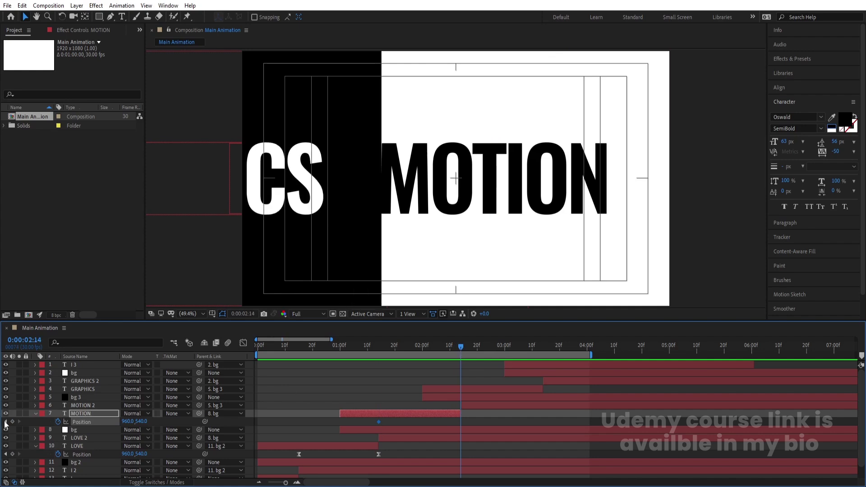
pyautogui.press('j')
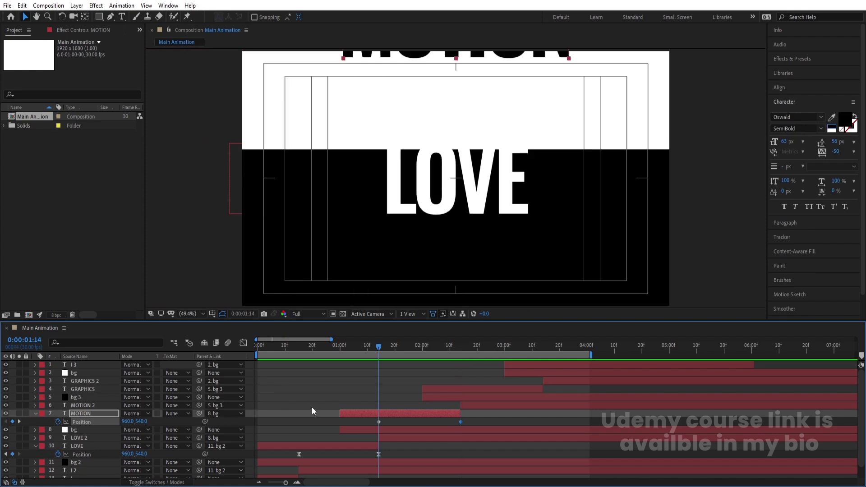
pyautogui.moveTo(149, 423); pyautogui.dragTo(84, 417)
pyautogui.press(',')
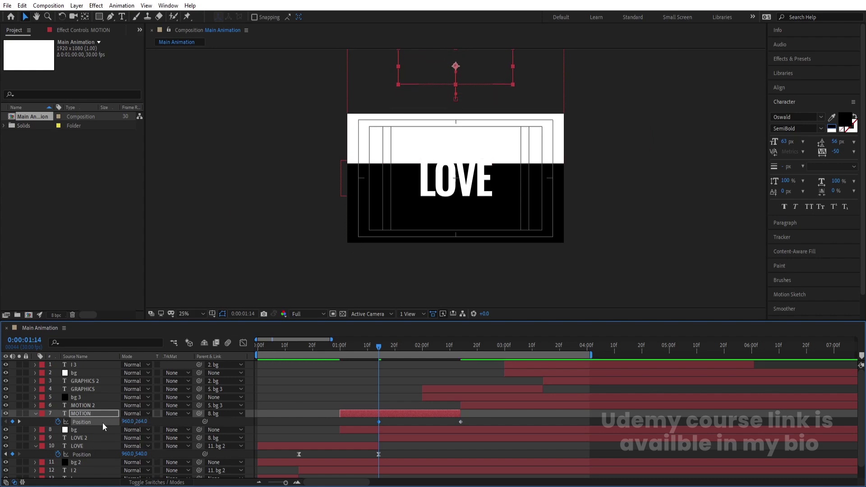
# Sharpen MOTION's easing in the speed graph, preview it, and select GRAPHICS at 2:14
pyautogui.click(243, 342)
pyautogui.moveTo(484, 423); pyautogui.dragTo(375, 462)
pyautogui.moveTo(447, 457); pyautogui.dragTo(382, 458)
pyautogui.press('space')
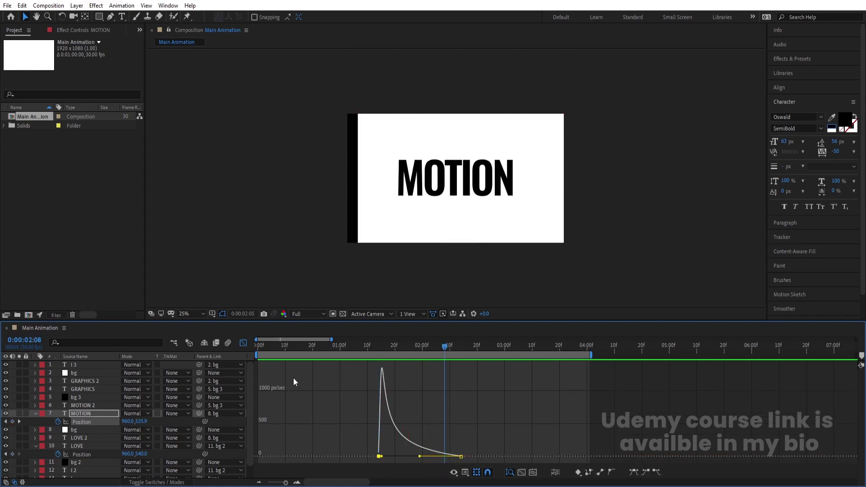
pyautogui.hotkey('shift', 'F3')
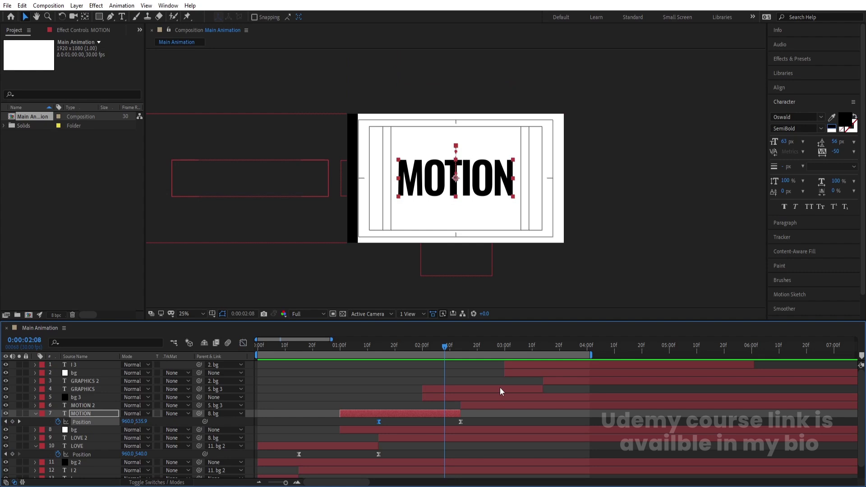
pyautogui.click(458, 351)
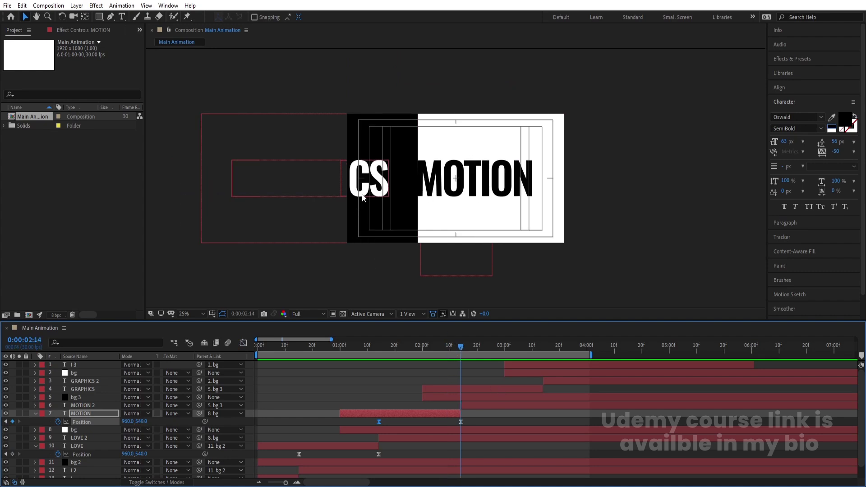
pyautogui.click(434, 390)
# Keyframe GRAPHICS' Position at 2:14 and 3:14, starting off to the left at 556,540
pyautogui.press('p')
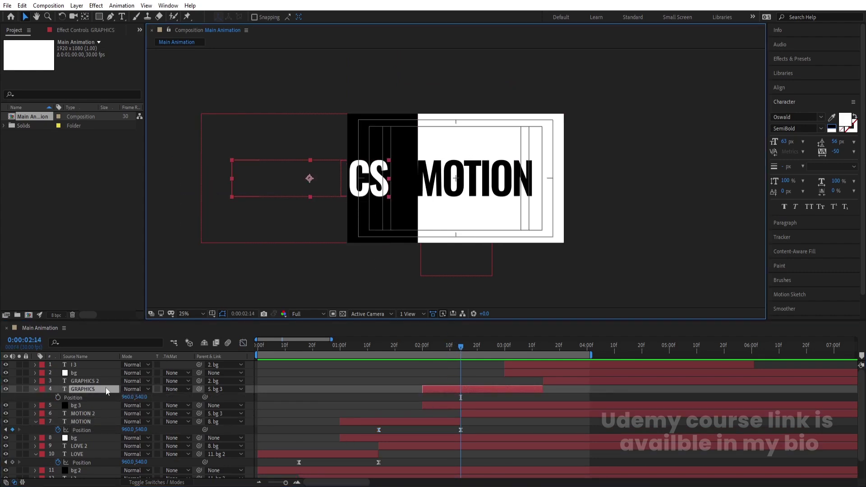
pyautogui.click(57, 397)
pyautogui.click(542, 347)
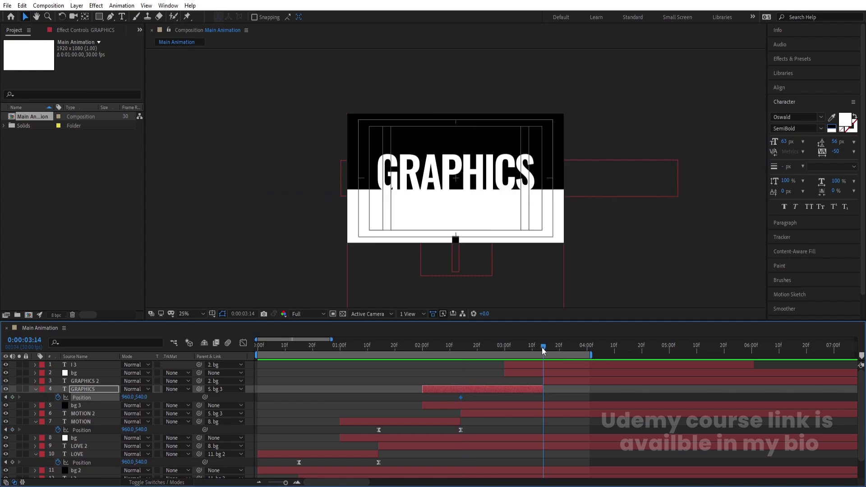
pyautogui.click(13, 397)
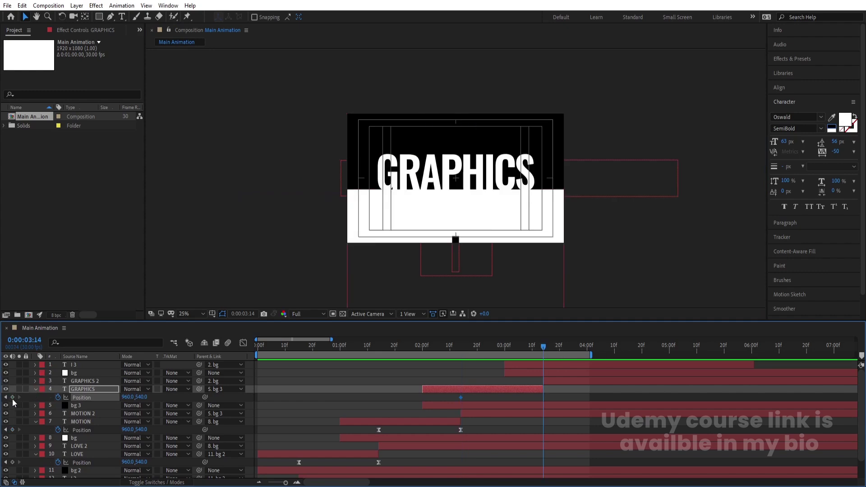
pyautogui.click(464, 346)
pyautogui.moveTo(383, 182); pyautogui.dragTo(337, 183)
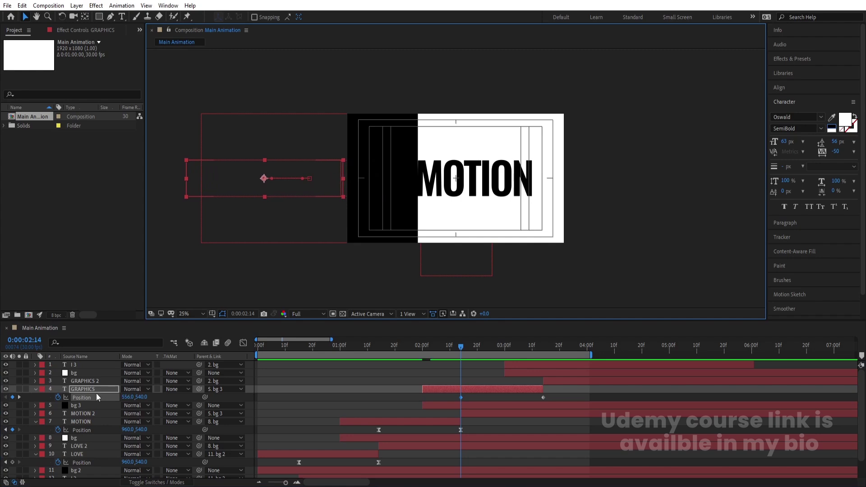
# Ease the GRAPHICS slide-in in the speed graph and preview it
pyautogui.click(93, 397)
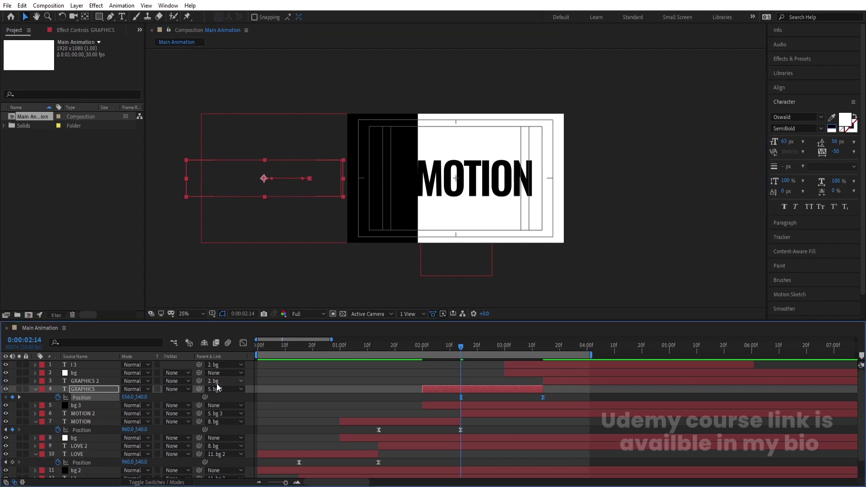
pyautogui.click(243, 343)
pyautogui.moveTo(516, 475); pyautogui.dragTo(465, 457)
pyautogui.press('space')
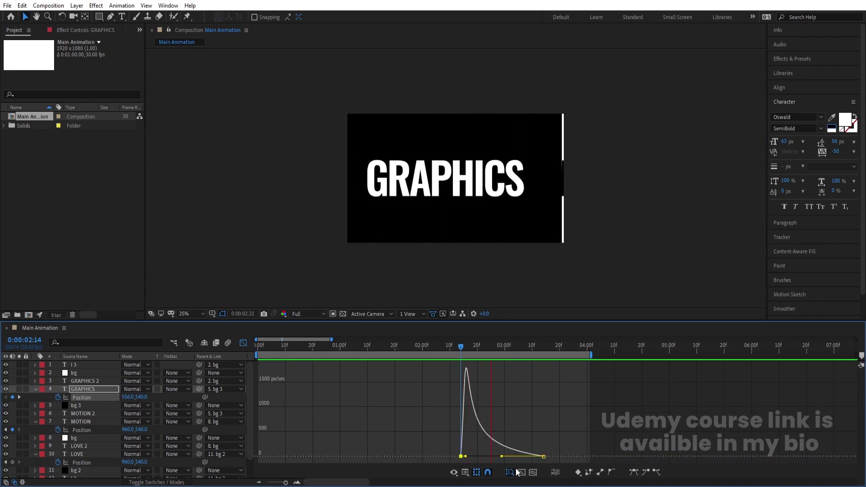
pyautogui.press('space')
pyautogui.click(243, 343)
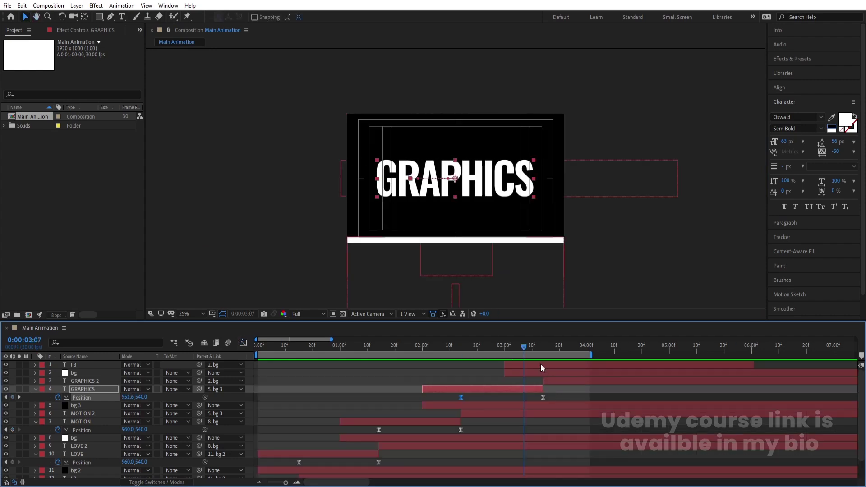
pyautogui.moveTo(534, 348); pyautogui.dragTo(505, 348)
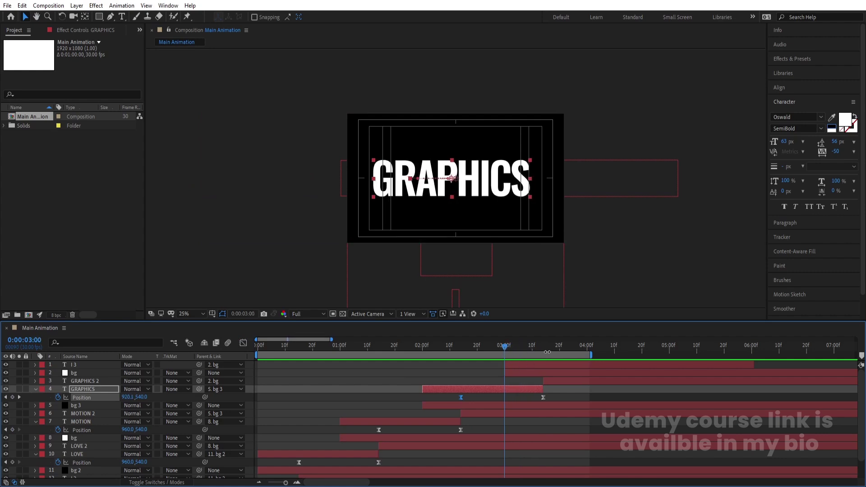
# Select the I 3 layer, reveal its Position keyframes and play back the animation
pyautogui.click(512, 364)
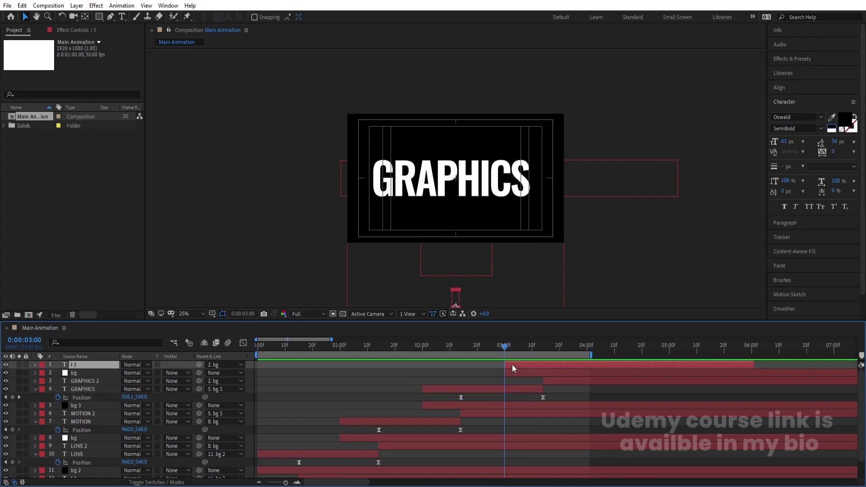
pyautogui.hotkey('alt', 'shift', 'p')
pyautogui.click(374, 375)
pyautogui.scroll(-3, 370, 382)
pyautogui.scroll(3, 550, 359)
pyautogui.press('space')
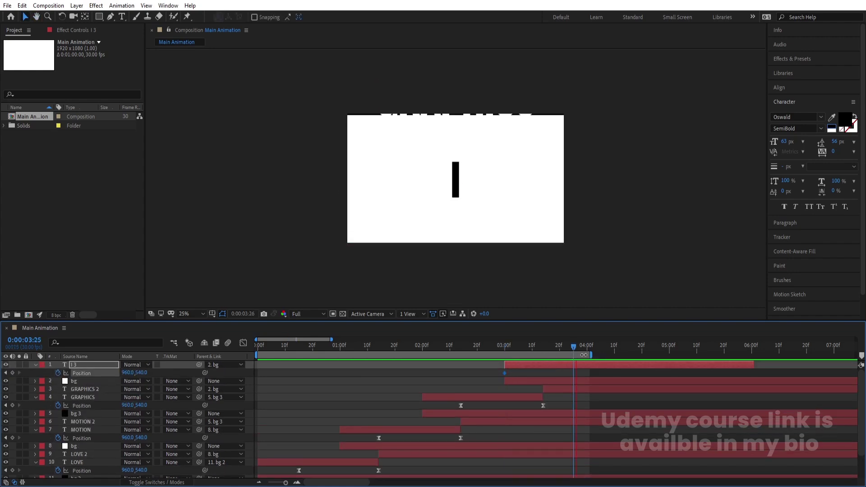
# Keyframe I 3's Position at 4:01 and push the bar down to Y 719 at 3:00
pyautogui.click(590, 348)
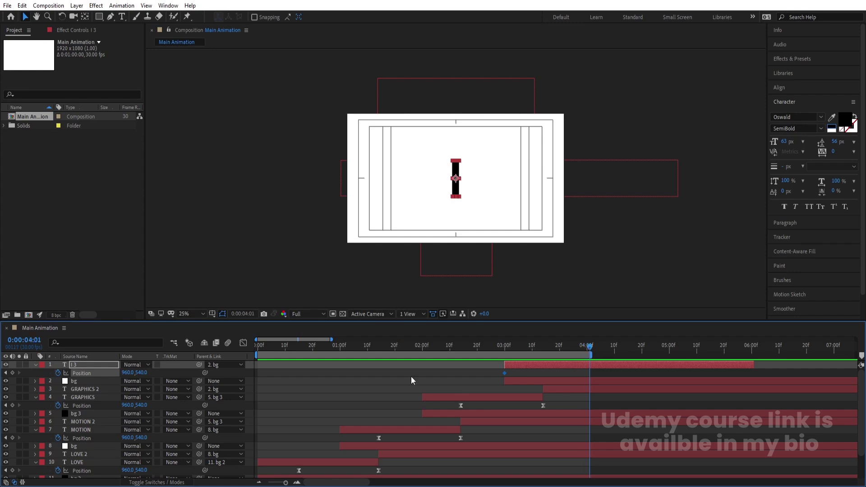
pyautogui.hotkey('alt', 'shift', 'p')
pyautogui.click(505, 348)
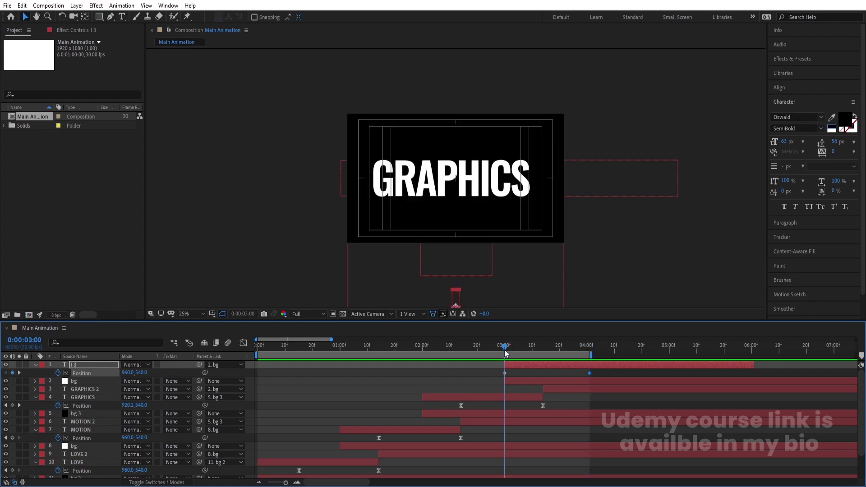
pyautogui.moveTo(139, 372); pyautogui.dragTo(219, 375)
# Ease I 3's rise in the speed graph, fit the viewer, and preview
pyautogui.click(243, 342)
pyautogui.moveTo(624, 409); pyautogui.dragTo(547, 457)
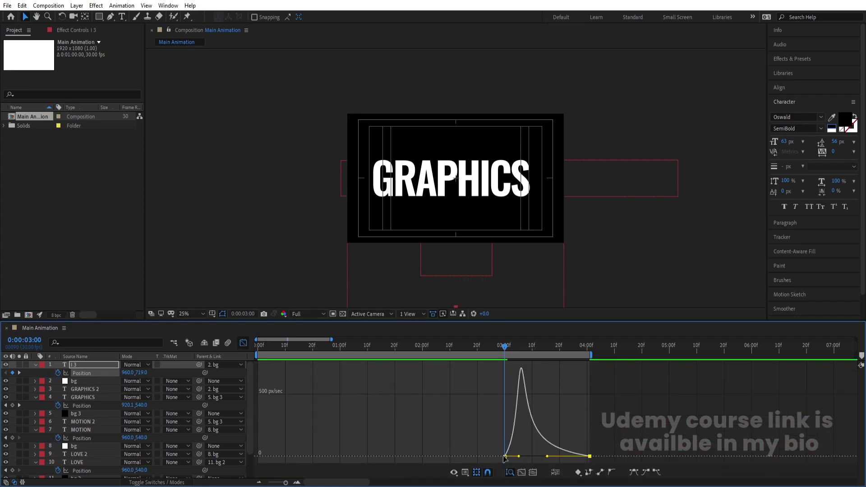
pyautogui.click(243, 343)
pyautogui.press('space')
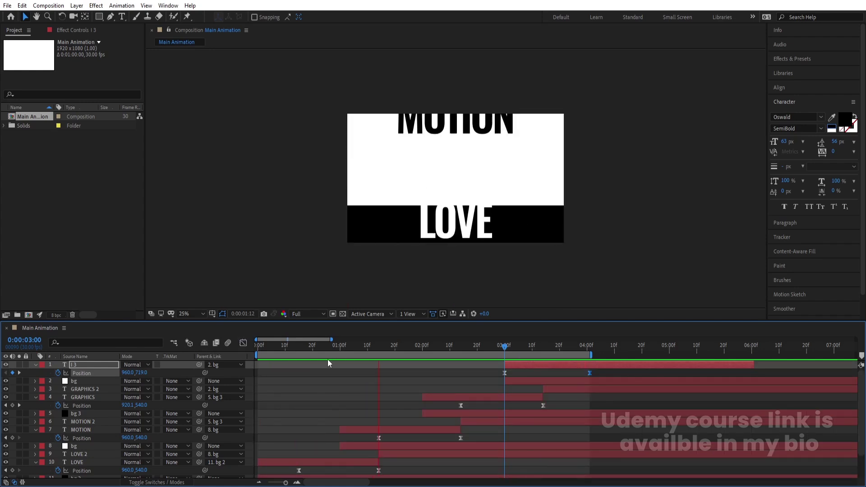
pyautogui.press('space')
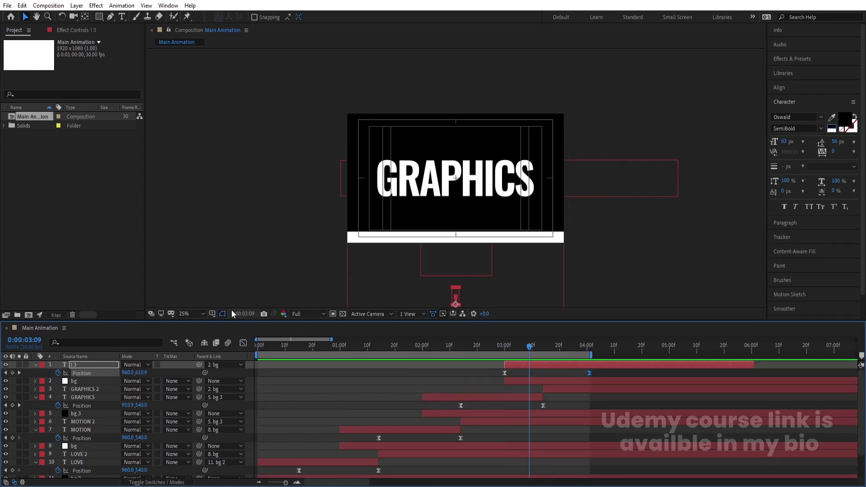
pyautogui.click(195, 315)
pyautogui.click(202, 163)
pyautogui.press('space')
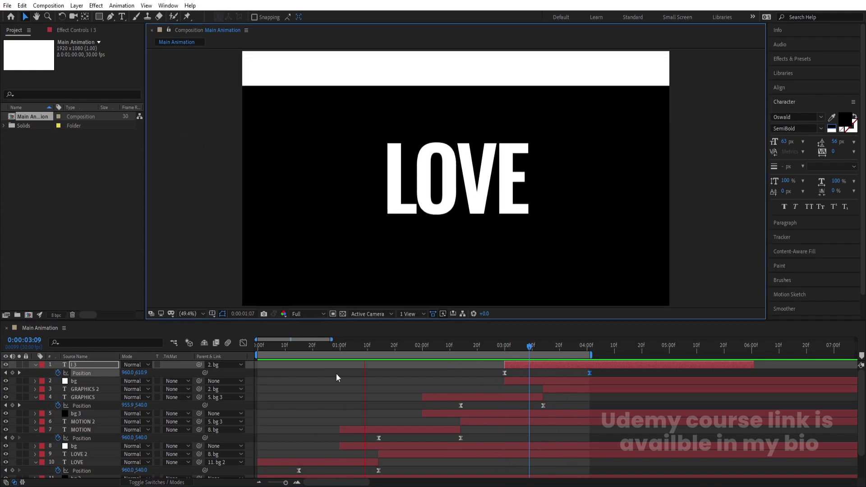
pyautogui.press('space')
pyautogui.press('F2')
# Select all 14 layers and pre-compose them into a composition named 'Animation'
pyautogui.press('u')
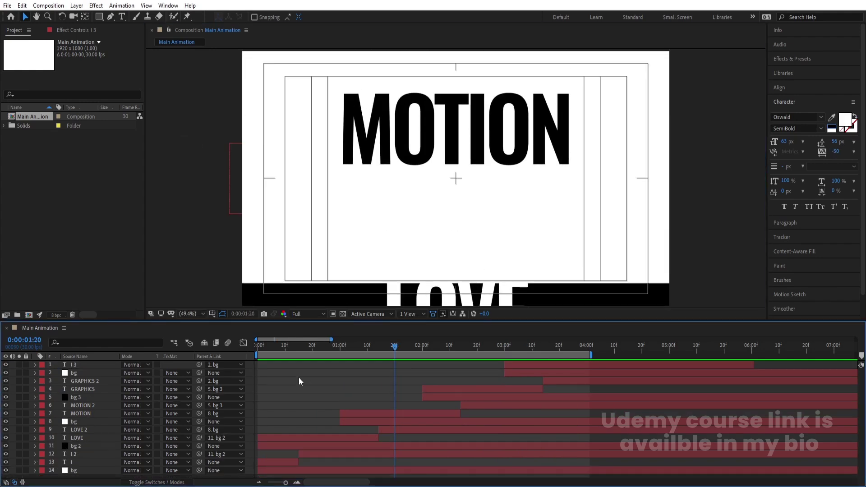
pyautogui.press('Home')
pyautogui.hotkey('ctrl', 'a')
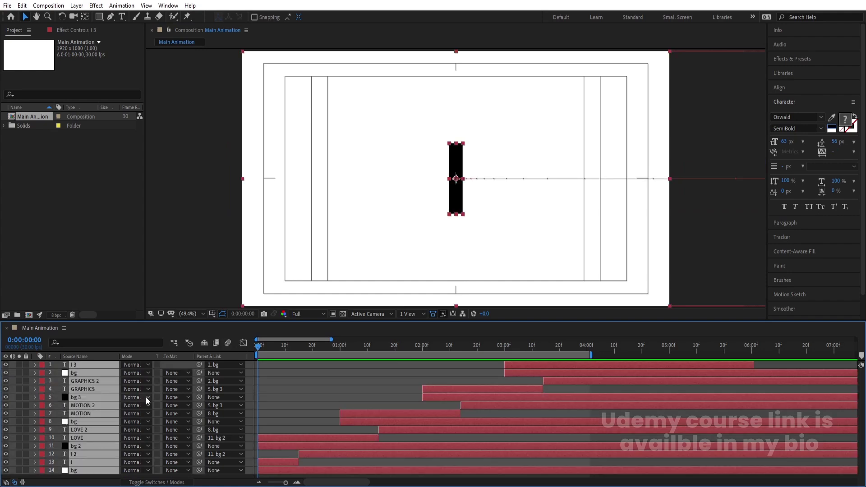
pyautogui.press('F4')
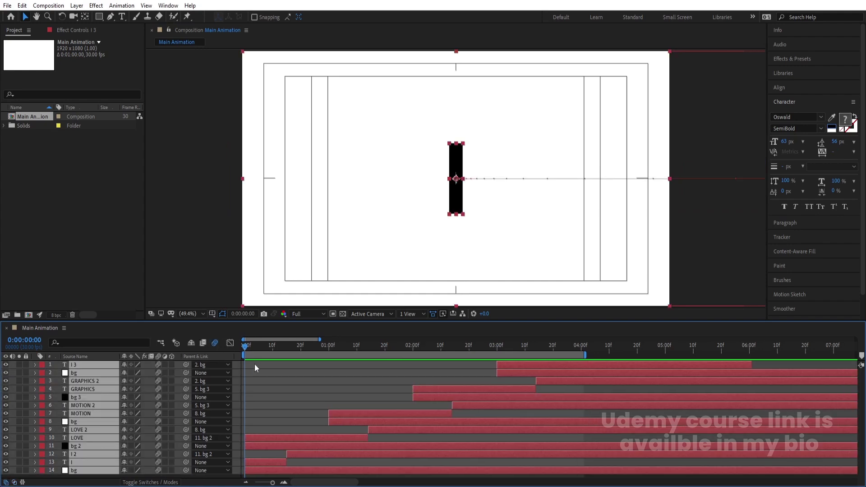
pyautogui.hotkey('ctrl', 'shift', 'c')
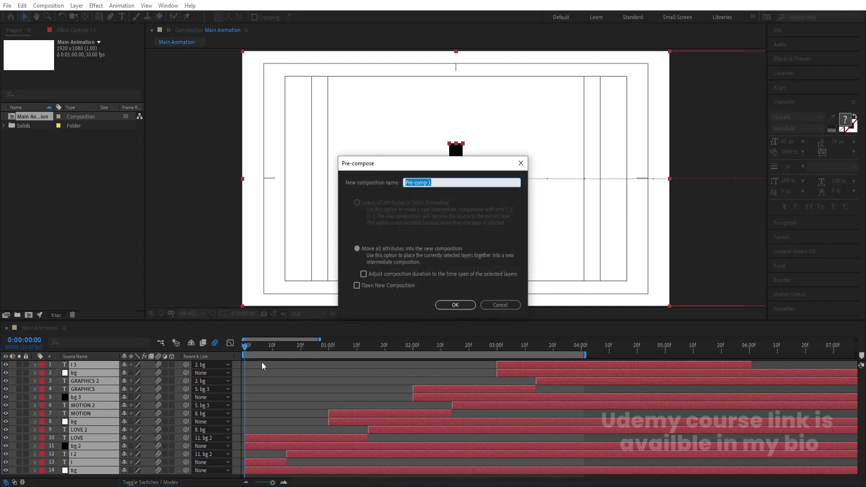
pyautogui.write('Animation')
pyautogui.press('Return')
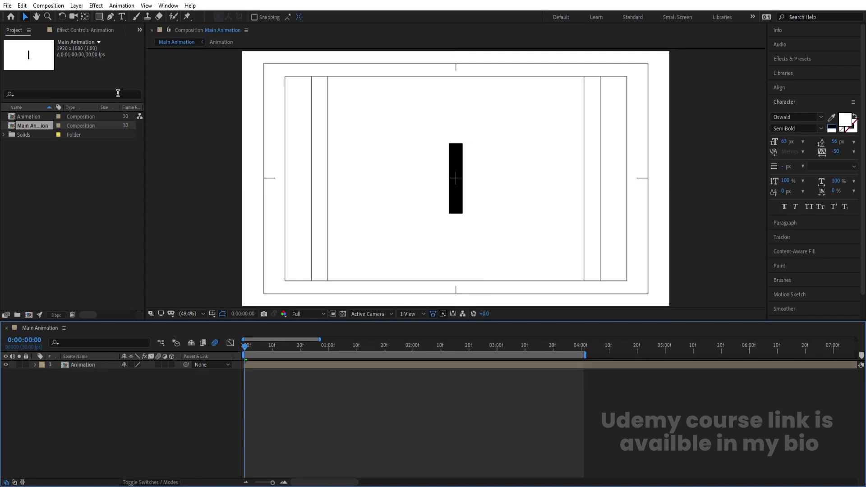
# Add a new adjustment layer and apply Tint with its black and white mappings swapped
pyautogui.rightClick(124, 409)
pyautogui.moveTo(221, 302)
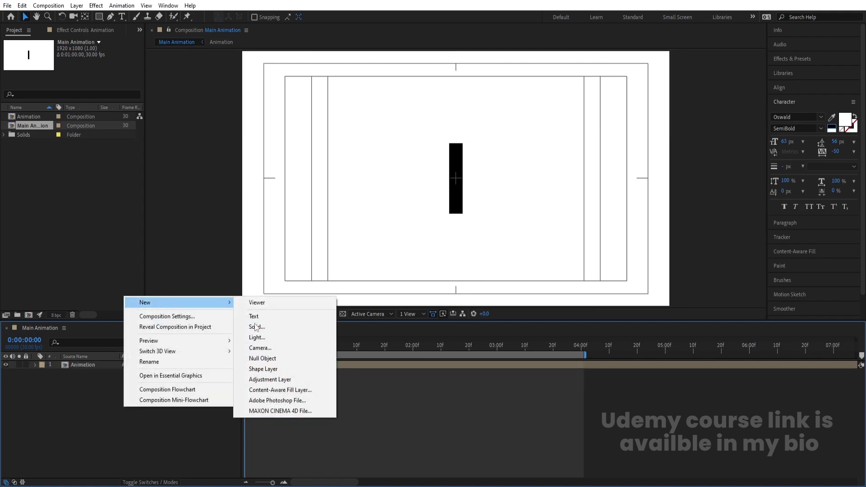
pyautogui.click(284, 380)
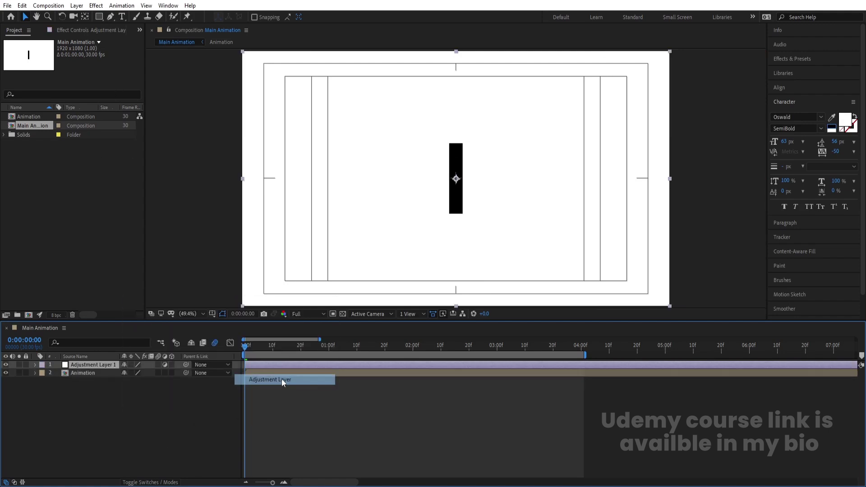
pyautogui.click(784, 61)
pyautogui.click(804, 71)
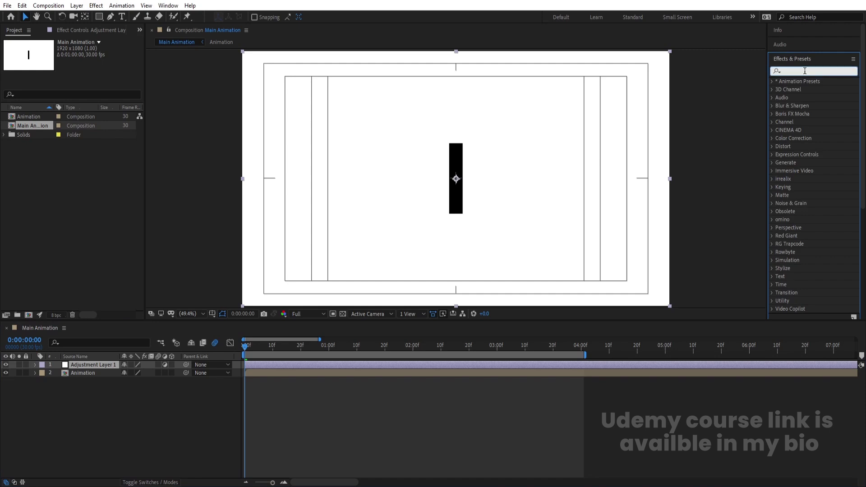
pyautogui.write('tint')
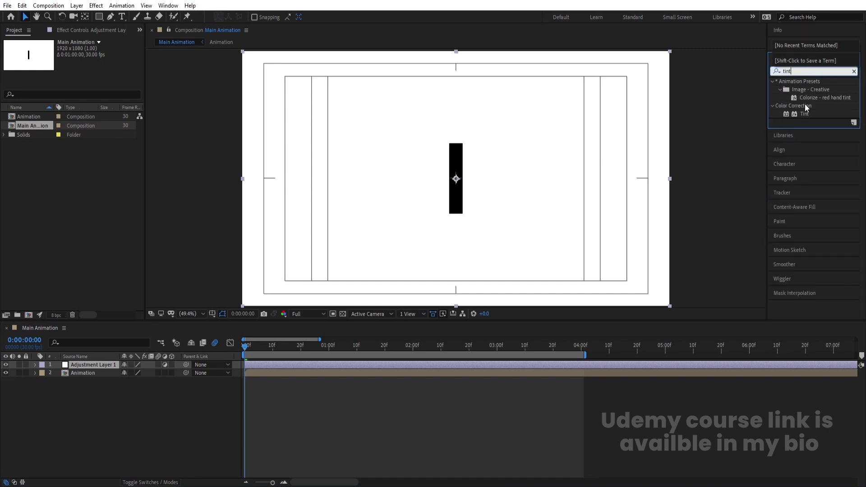
pyautogui.doubleClick(804, 114)
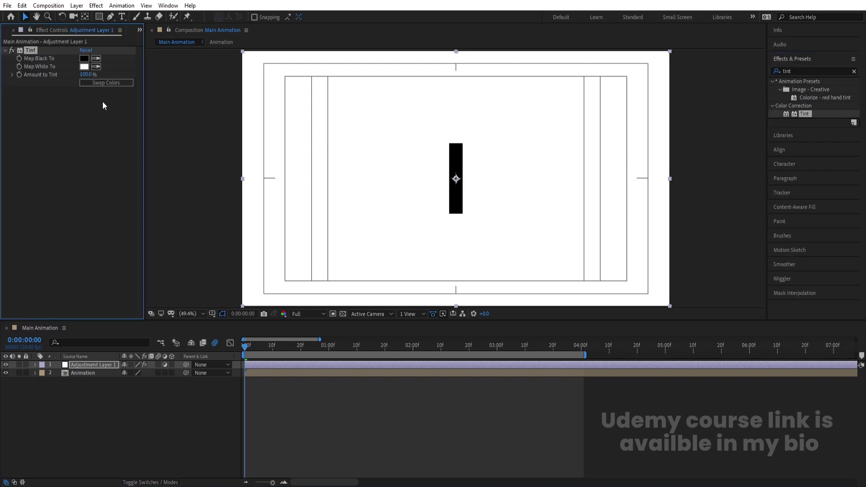
pyautogui.click(103, 87)
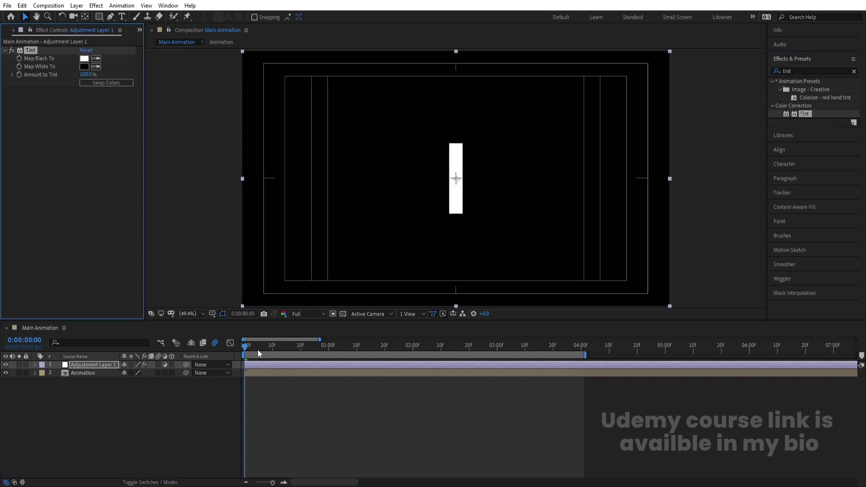
# Move the tint adjustment layer down over the bottom half and preview
pyautogui.moveTo(415, 171); pyautogui.dragTo(435, 293)
pyautogui.moveTo(440, 294); pyautogui.dragTo(442, 295)
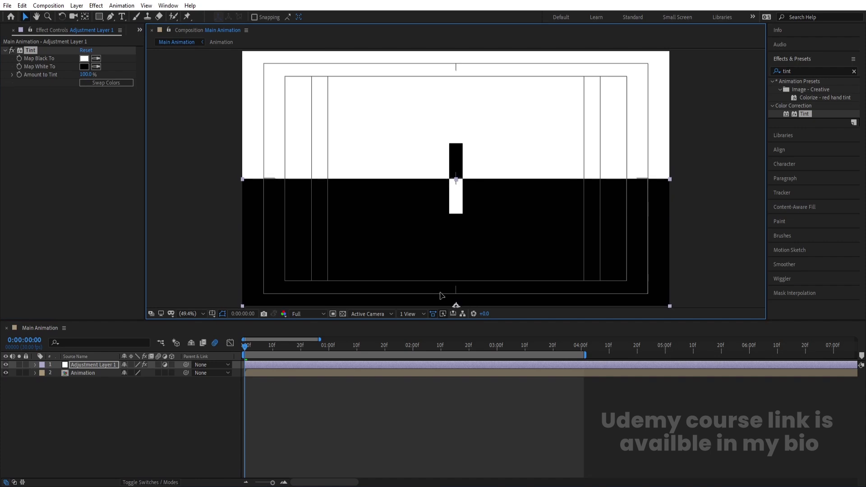
pyautogui.press('space')
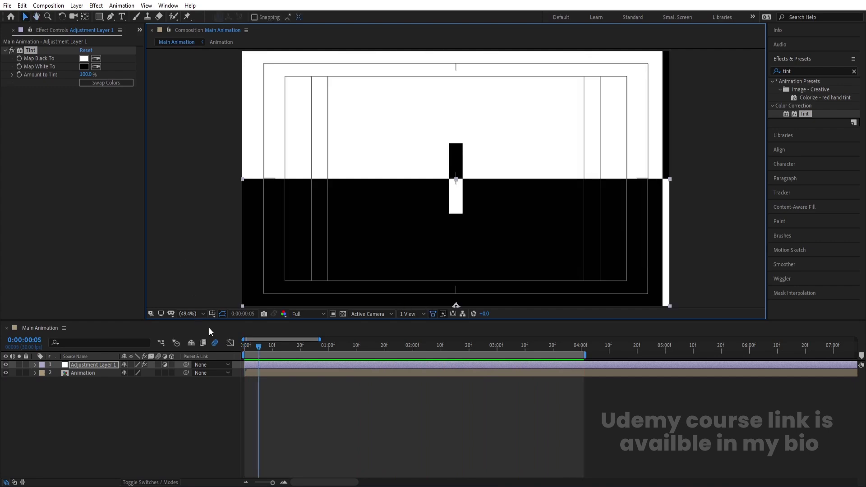
pyautogui.press('space')
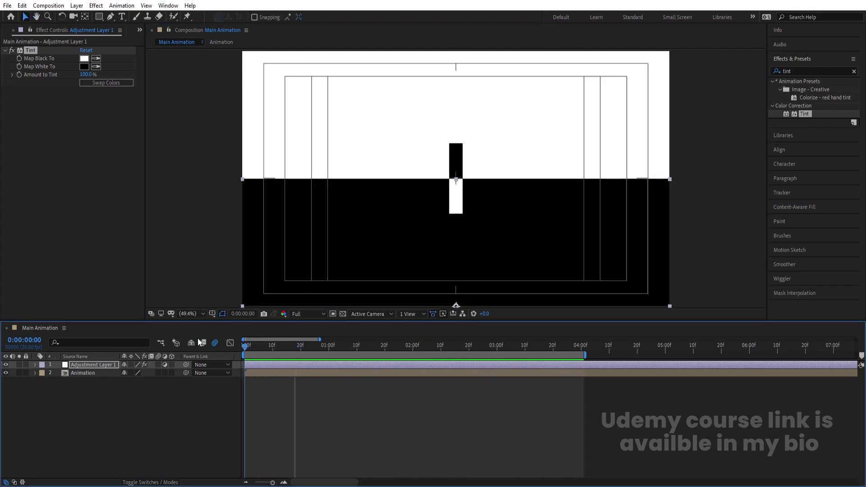
# Set the adjustment layer's horizontal scale to 50% and preview the central band
pyautogui.press('s')
pyautogui.click(134, 373)
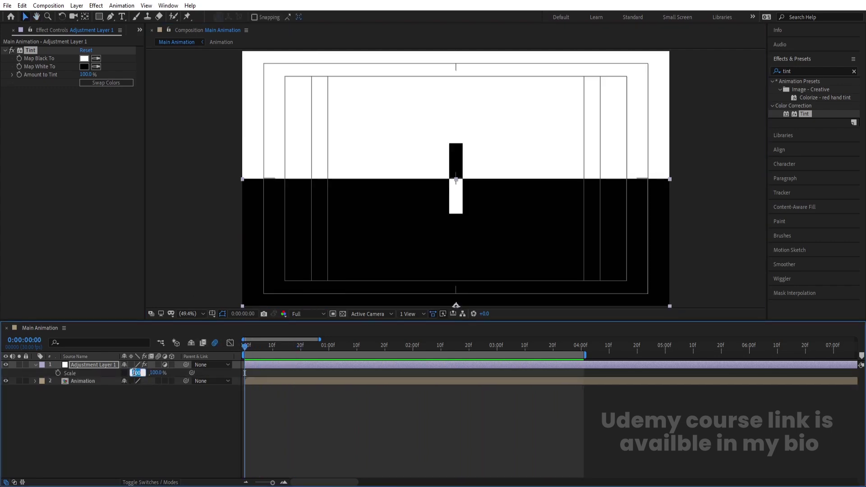
pyautogui.press('Return')
pyautogui.press('space')
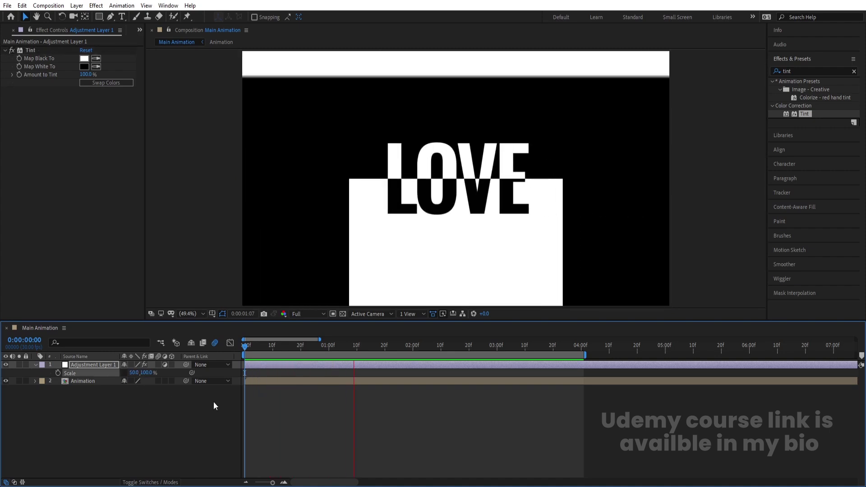
pyautogui.press('space')
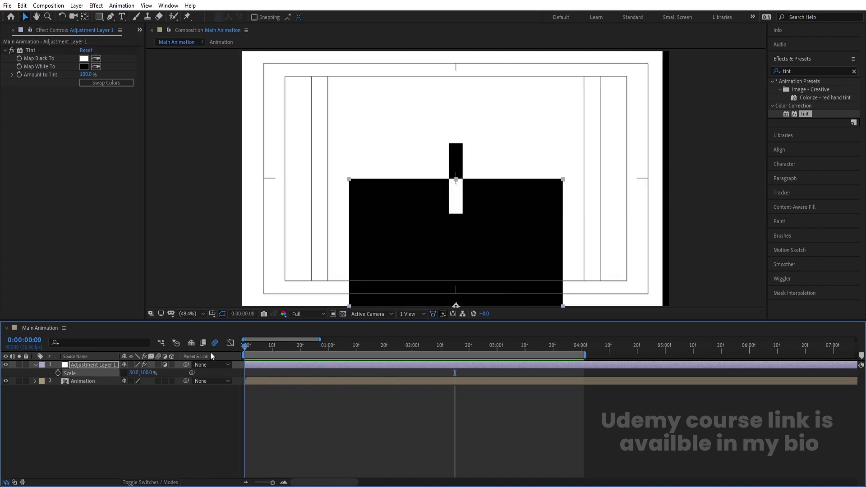
# Keyframe the block's Rotation from 0 at 0:00 to one full turn (1x) at 4:00
pyautogui.press('r')
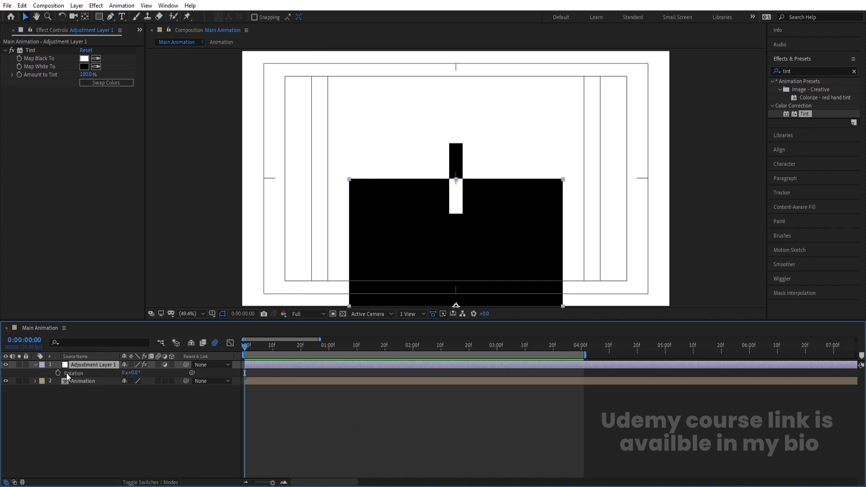
pyautogui.click(58, 373)
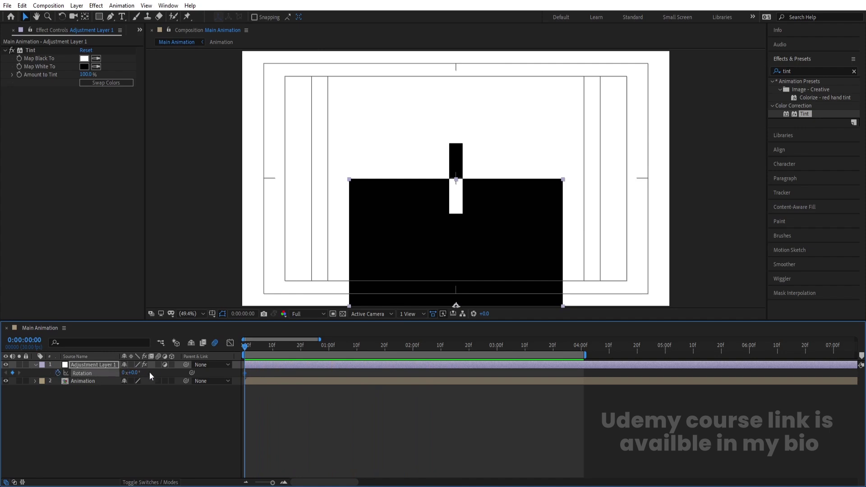
pyautogui.click(581, 347)
pyautogui.click(124, 372)
pyautogui.write('1')
pyautogui.press('Return')
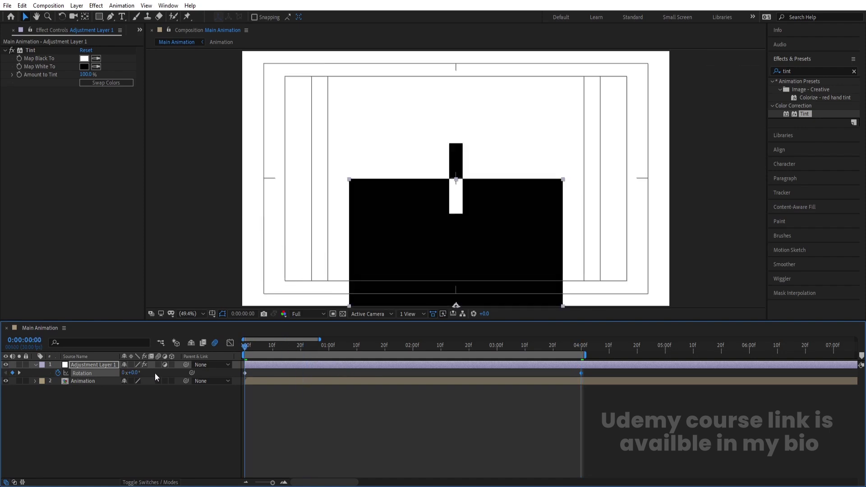
pyautogui.press('space')
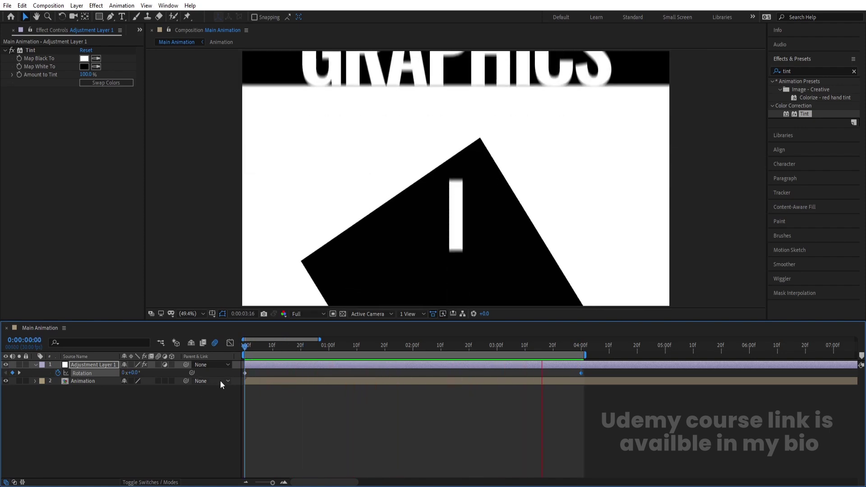
pyautogui.press('space')
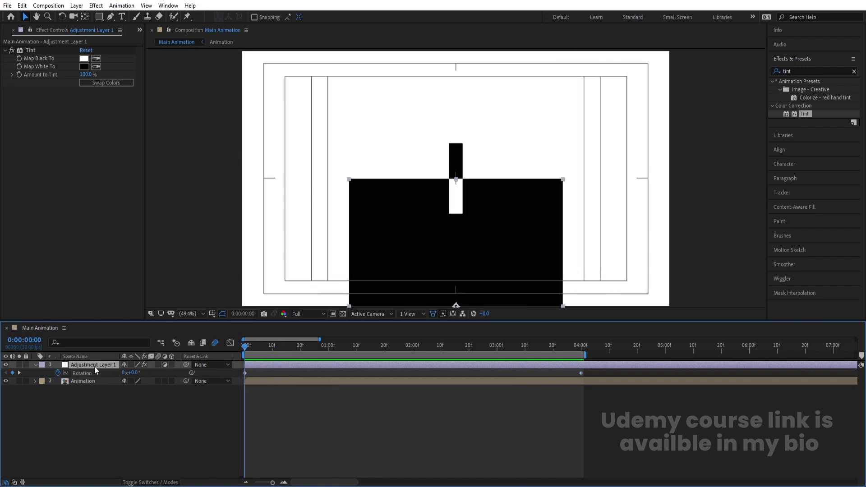
# Move the block to the left half, duplicate it, and place the copy on the right half
pyautogui.moveTo(410, 237); pyautogui.dragTo(302, 239)
pyautogui.click(83, 365)
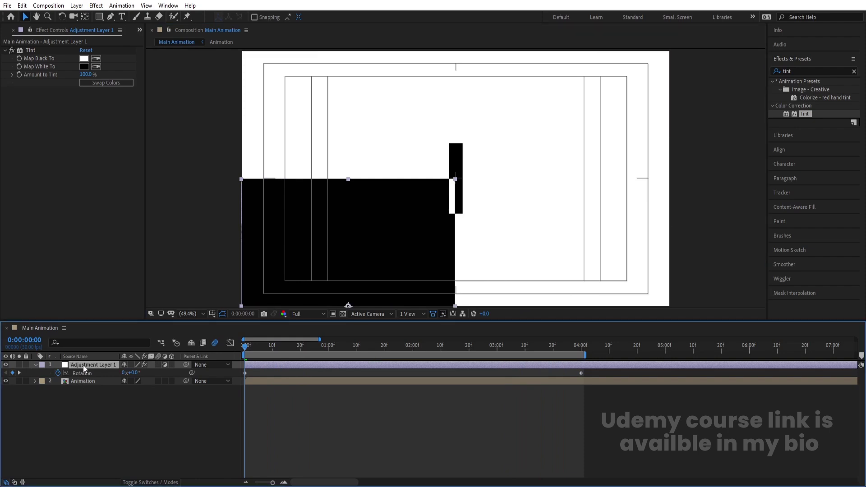
pyautogui.hotkey('ctrl', 'd')
pyautogui.moveTo(325, 218); pyautogui.dragTo(534, 218)
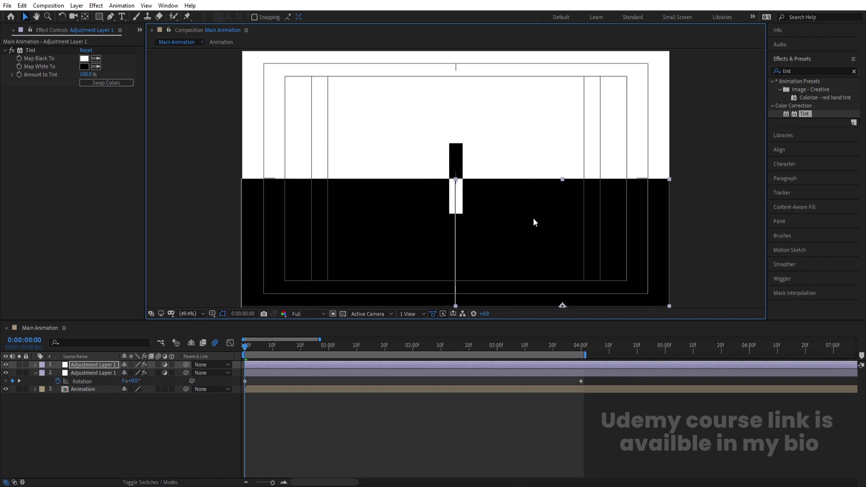
# Preview the two spinning blocks and return to the start of the timeline
pyautogui.click(249, 377)
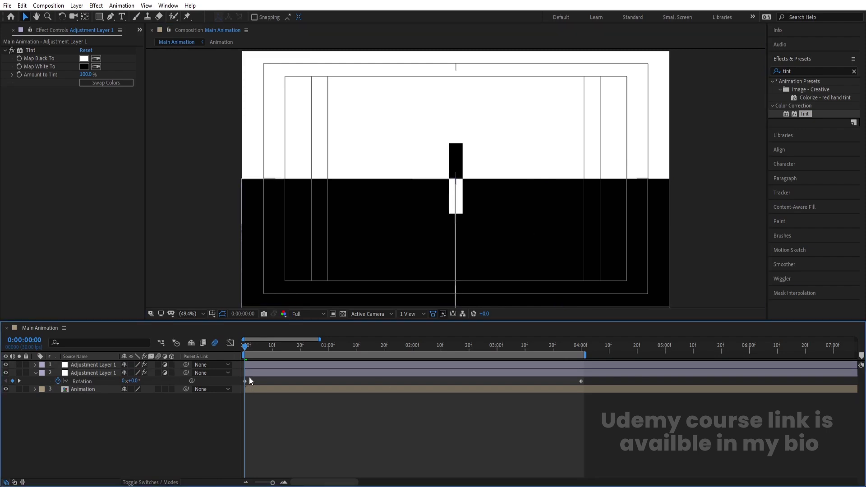
pyautogui.click(251, 373)
pyautogui.click(158, 450)
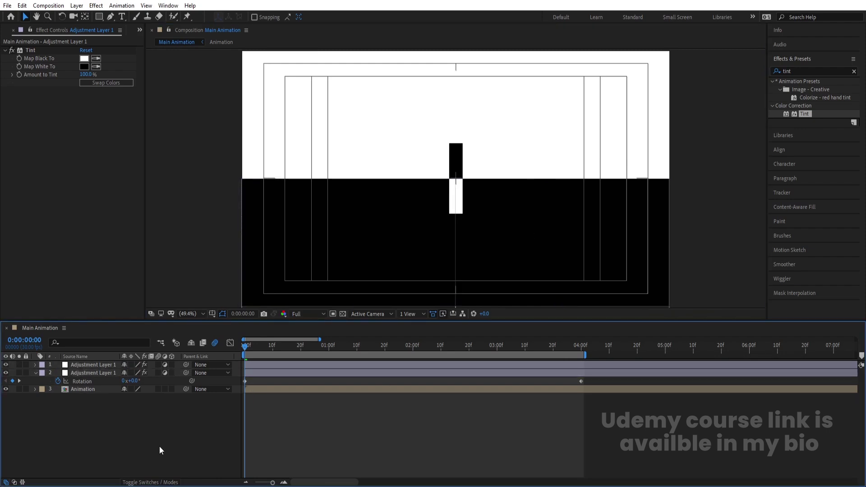
pyautogui.press('space')
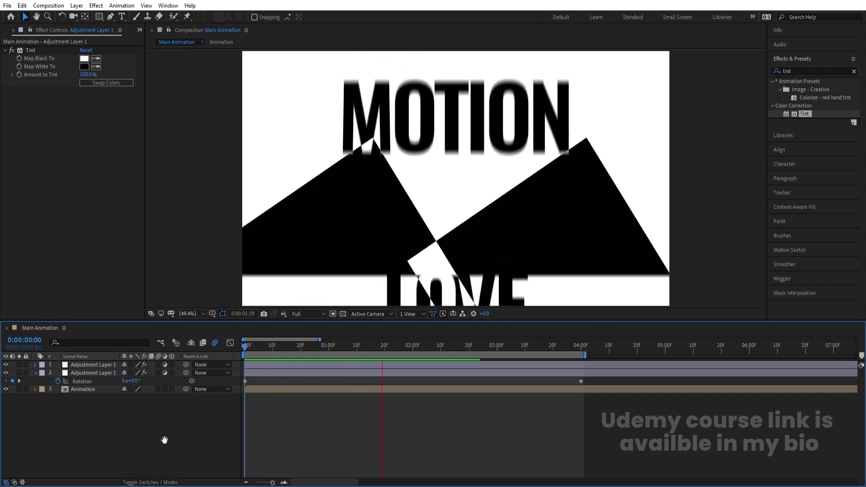
pyautogui.press('space')
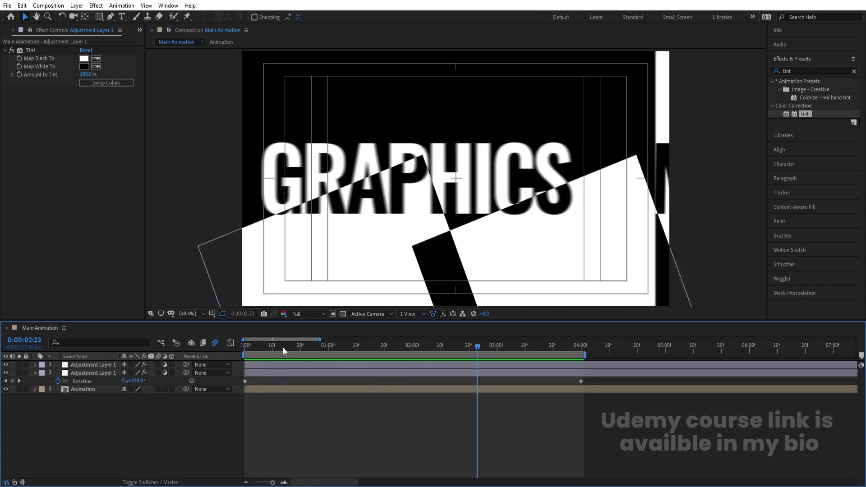
pyautogui.moveTo(283, 347); pyautogui.dragTo(154, 358)
# Raise the top block into the top-right quarter and preview the checkerboard split
pyautogui.click(93, 365)
pyautogui.click(567, 222)
pyautogui.moveTo(567, 222); pyautogui.dragTo(562, 155)
pyautogui.moveTo(508, 206); pyautogui.dragTo(511, 154)
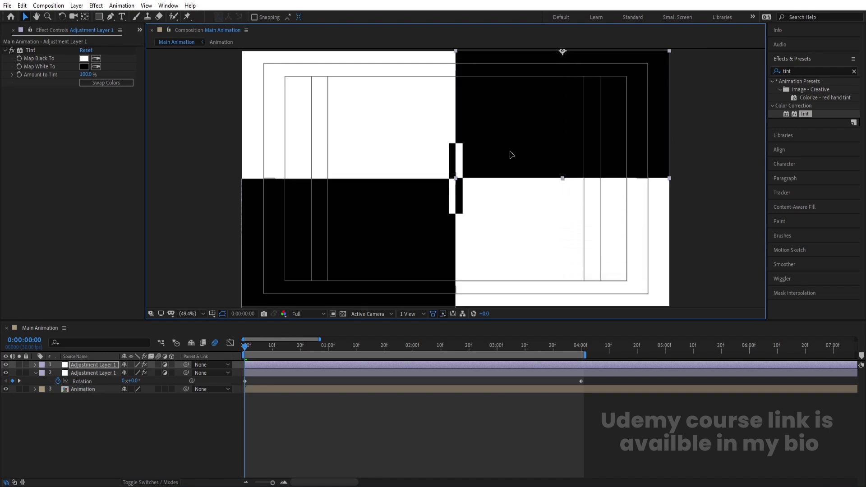
pyautogui.press('space')
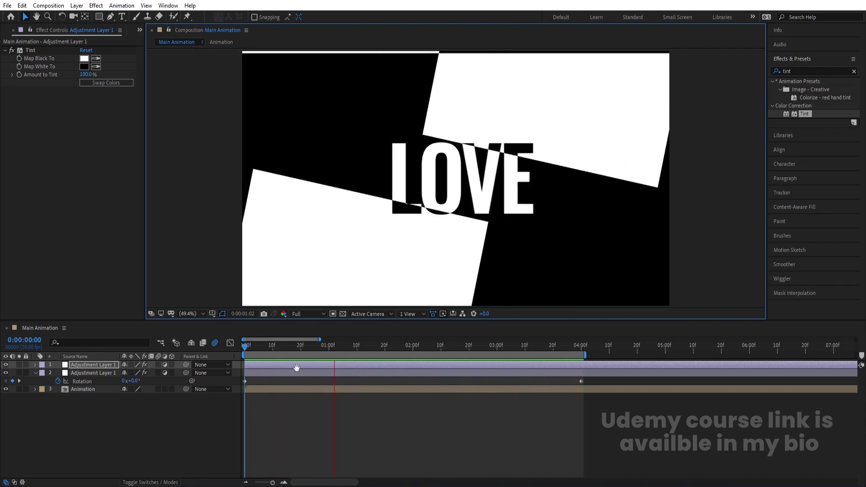
pyautogui.press('space')
# Zoom the timeline out and open the Animation precomp
pyautogui.press('Num_Lock')
pyautogui.press('-')
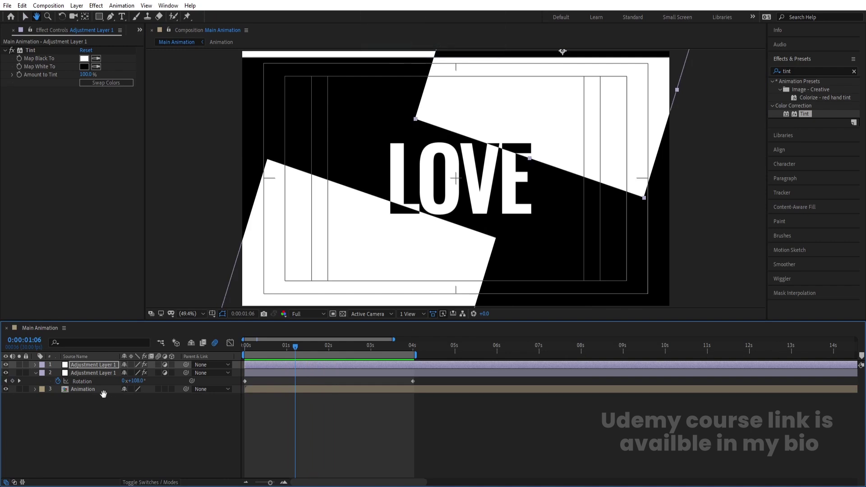
pyautogui.doubleClick(86, 389)
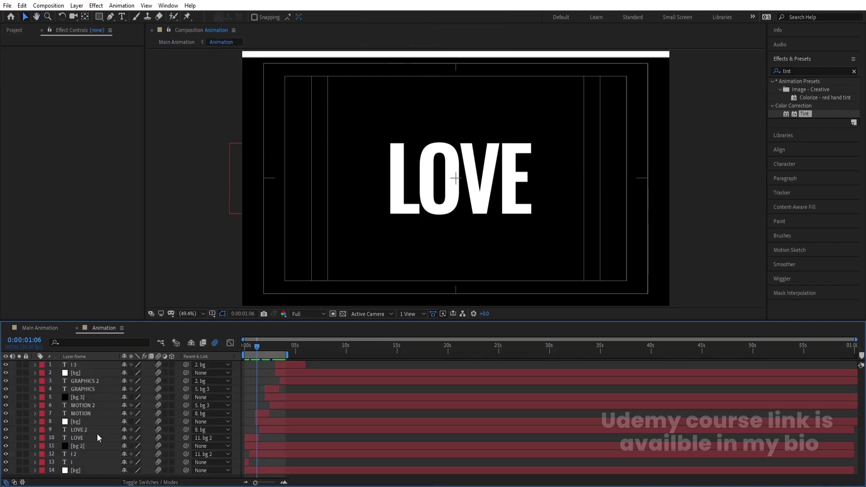
# At the timeline start, select the I, I 2, LOVE, LOVE 2, MOTION, MOTION 2, GRAPHICS, GRAPHICS 2 and I 3 layers
pyautogui.press('=')
pyautogui.press('=')
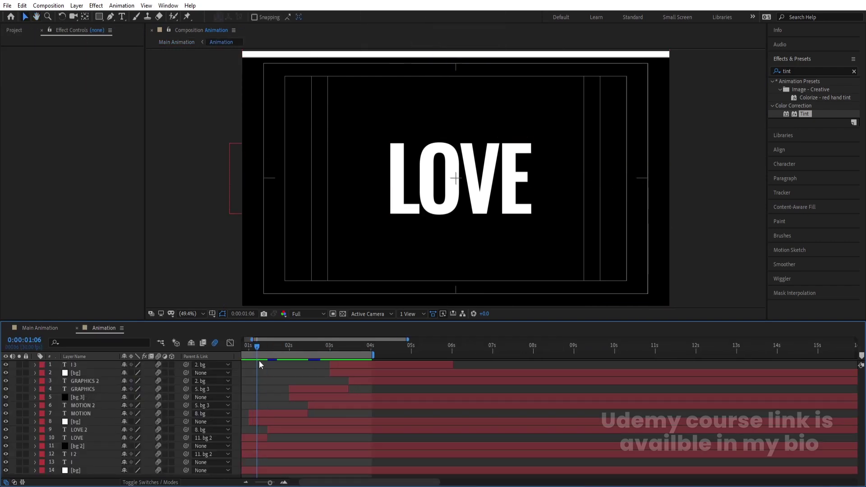
pyautogui.click(242, 346)
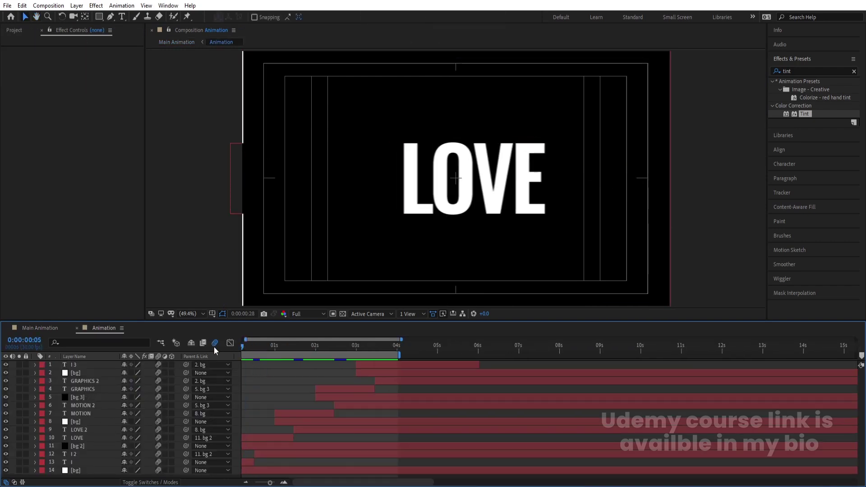
pyautogui.press('Home')
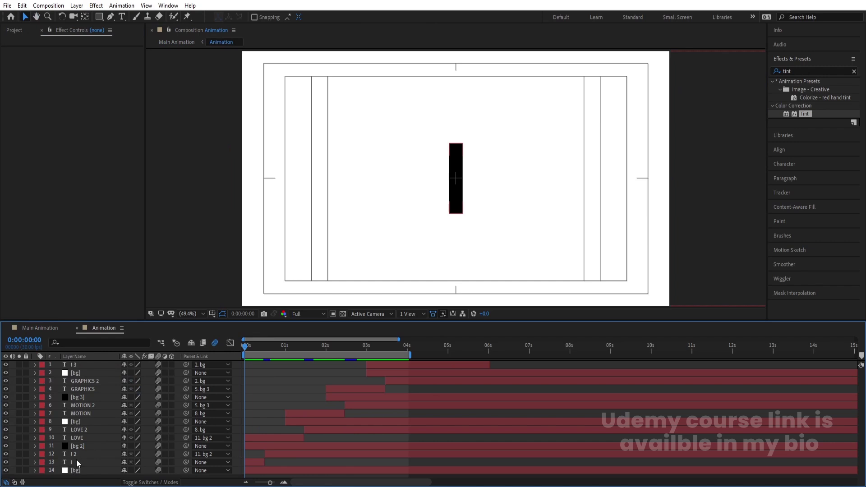
pyautogui.click(76, 459)
pyautogui.keyDown('shift'); pyautogui.click(72, 454); pyautogui.keyUp('shift')
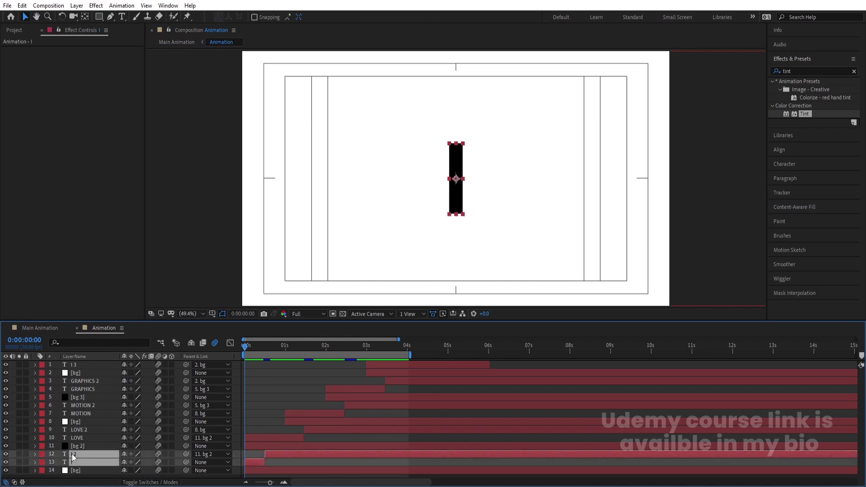
pyautogui.keyDown('ctrl'); pyautogui.click(76, 438); pyautogui.keyUp('ctrl')
pyautogui.keyDown('ctrl'); pyautogui.click(74, 430); pyautogui.keyUp('ctrl')
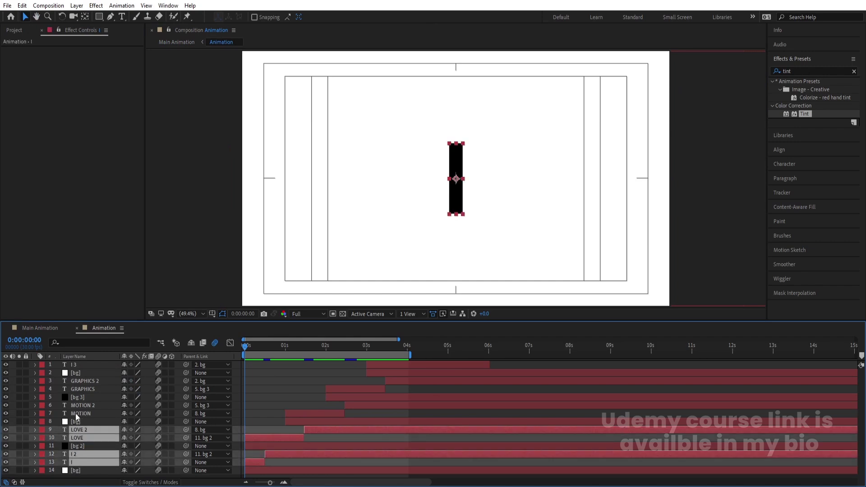
pyautogui.keyDown('ctrl'); pyautogui.click(75, 414); pyautogui.keyUp('ctrl')
pyautogui.keyDown('ctrl'); pyautogui.click(82, 404); pyautogui.keyUp('ctrl')
pyautogui.keyDown('ctrl'); pyautogui.click(80, 389); pyautogui.keyUp('ctrl')
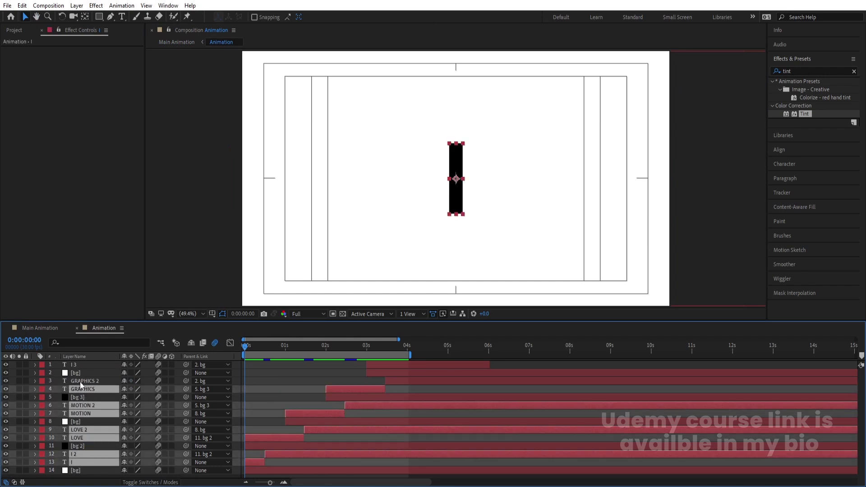
pyautogui.keyDown('ctrl'); pyautogui.click(80, 382); pyautogui.keyUp('ctrl')
pyautogui.keyDown('ctrl'); pyautogui.click(77, 364); pyautogui.keyUp('ctrl')
# Duplicate the selected text layers and move the copies to the top of the stack
pyautogui.hotkey('ctrl', 'd')
pyautogui.moveTo(79, 390); pyautogui.dragTo(74, 372)
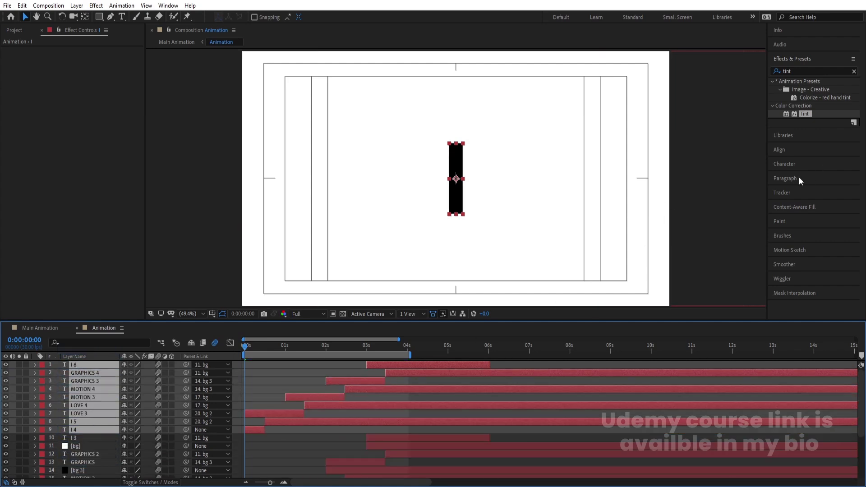
pyautogui.click(785, 164)
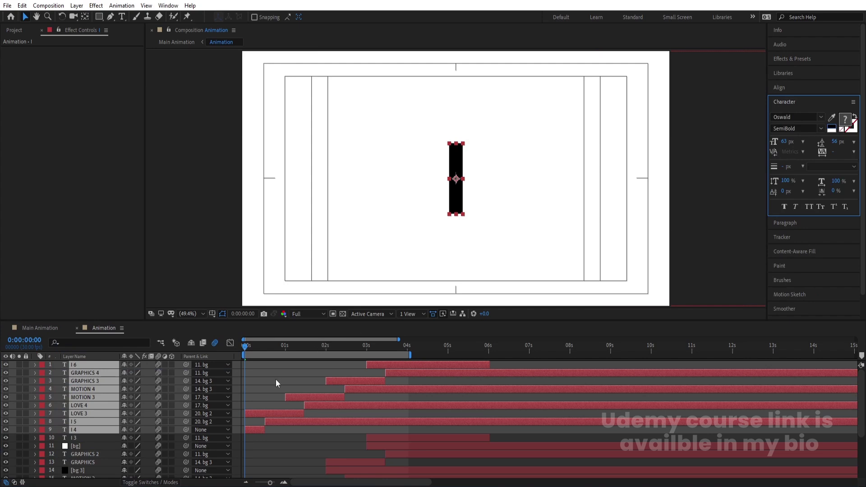
# Turn the I 4 and I 5 copies into outline-only text with no fill
pyautogui.click(254, 378)
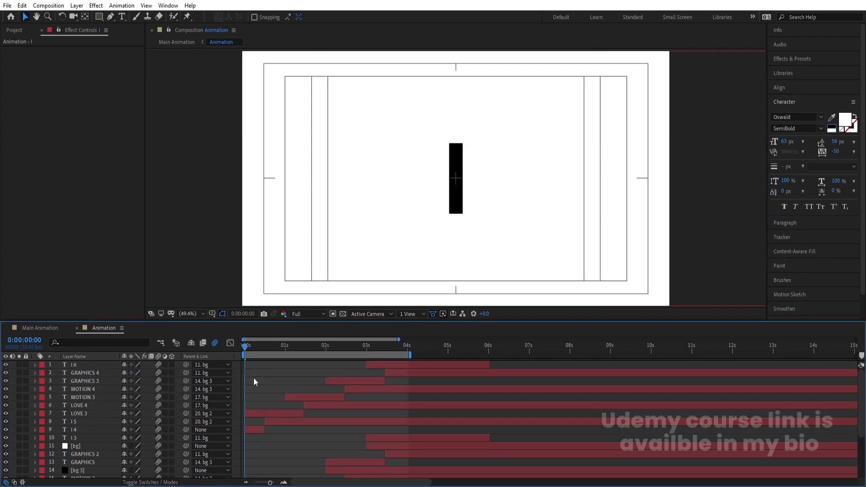
pyautogui.click(255, 428)
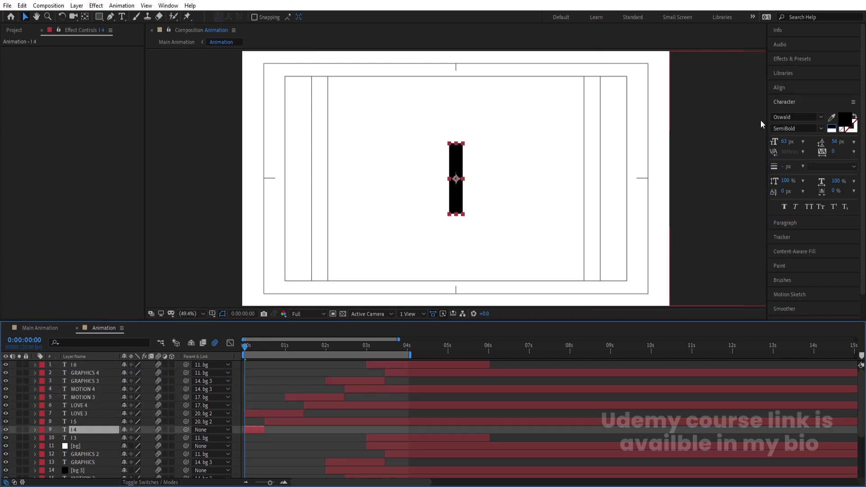
pyautogui.click(835, 121)
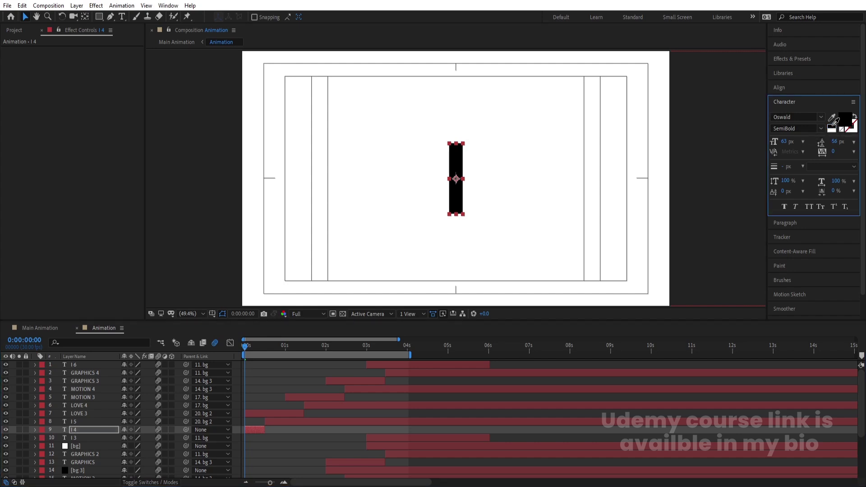
pyautogui.click(843, 130)
pyautogui.click(836, 127)
pyautogui.click(841, 130)
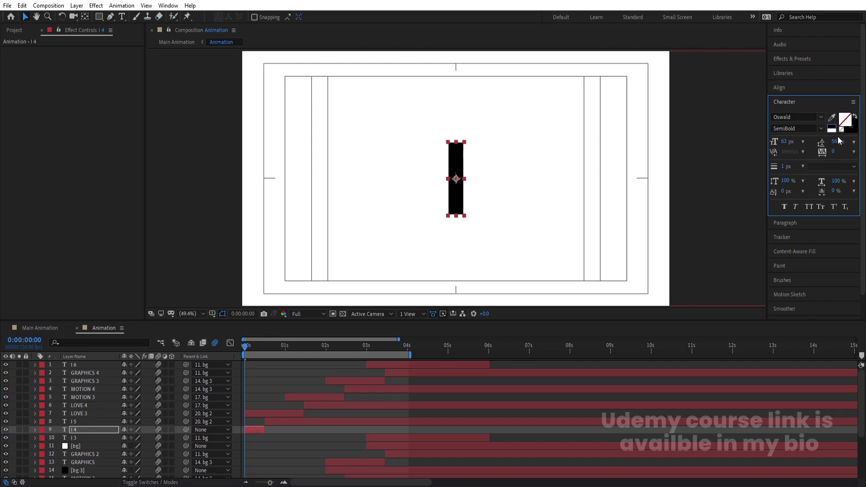
pyautogui.click(283, 423)
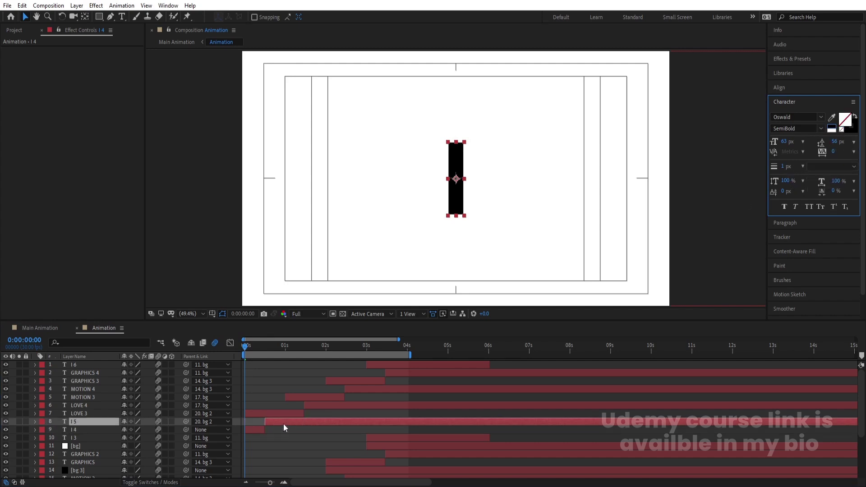
pyautogui.click(850, 132)
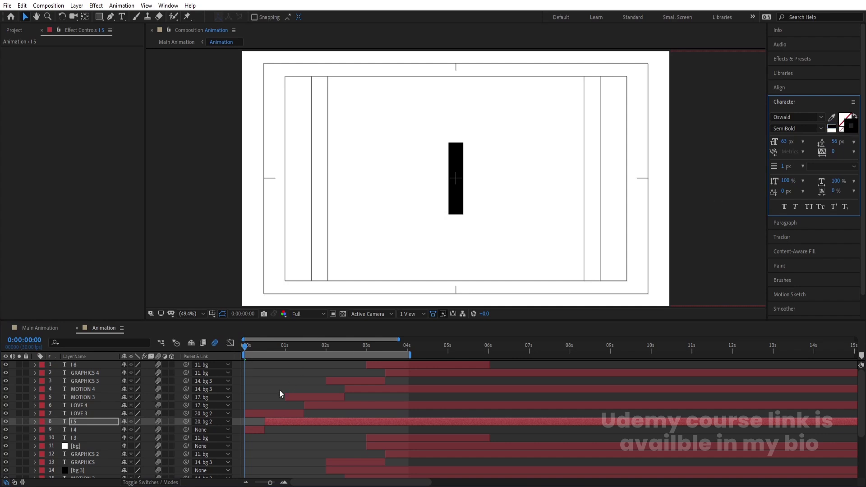
# Remove the fill from the LOVE 3, LOVE 4, MOTION 3 and MOTION 4 copies, leaving outlines
pyautogui.click(276, 412)
pyautogui.click(844, 124)
pyautogui.click(848, 132)
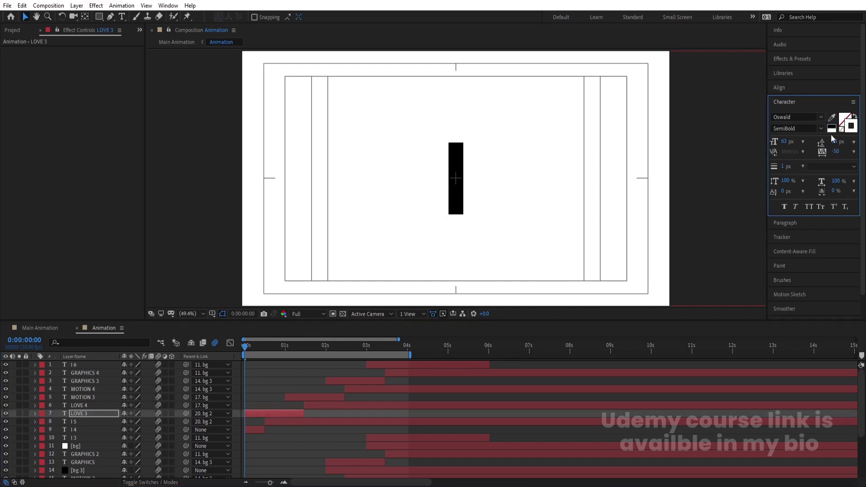
pyautogui.click(313, 404)
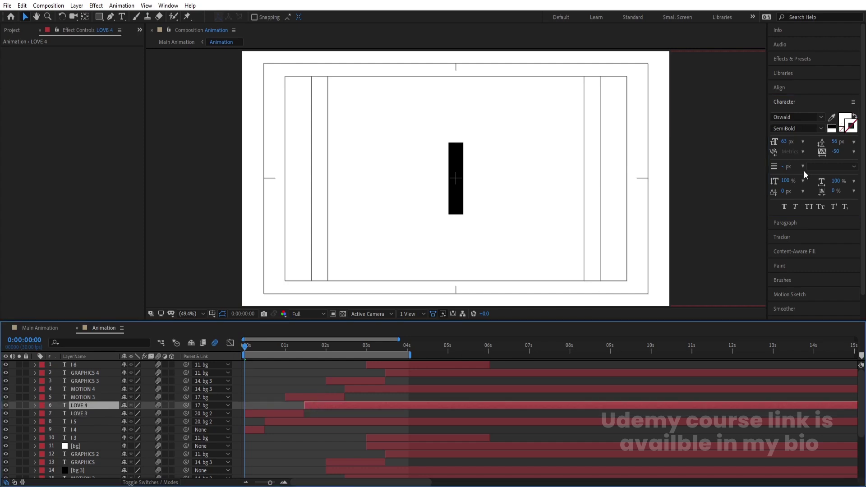
pyautogui.click(842, 126)
pyautogui.click(842, 130)
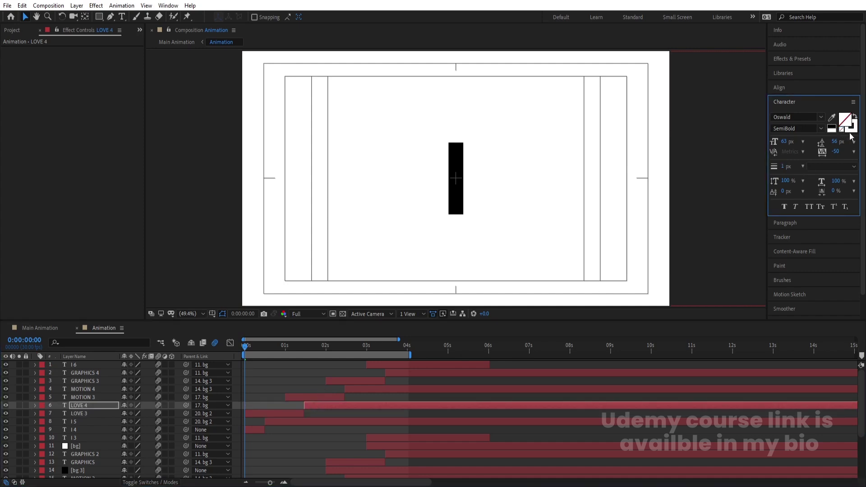
pyautogui.click(323, 397)
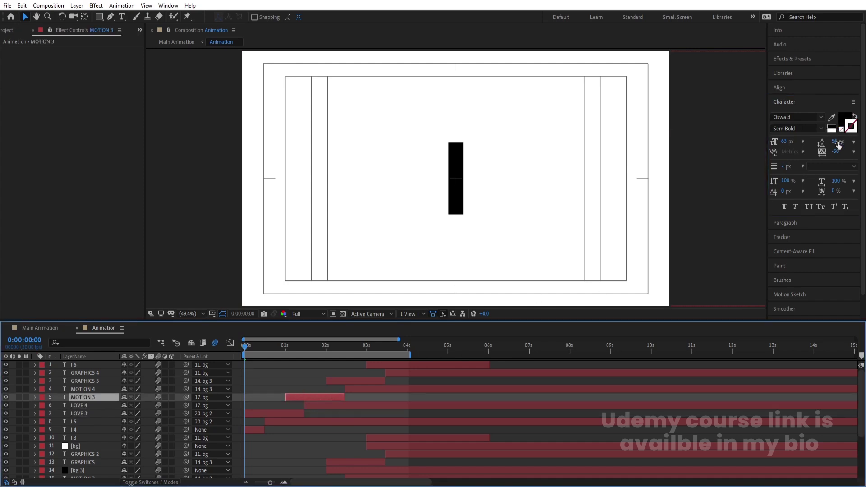
pyautogui.click(845, 130)
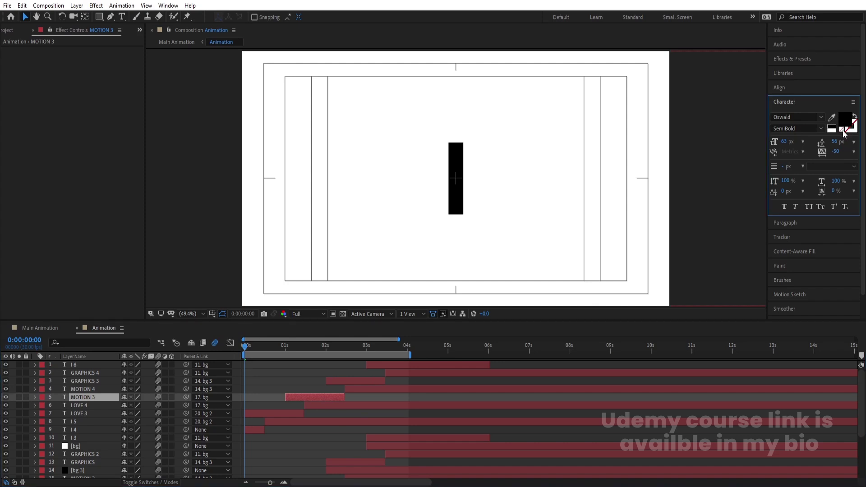
pyautogui.click(842, 129)
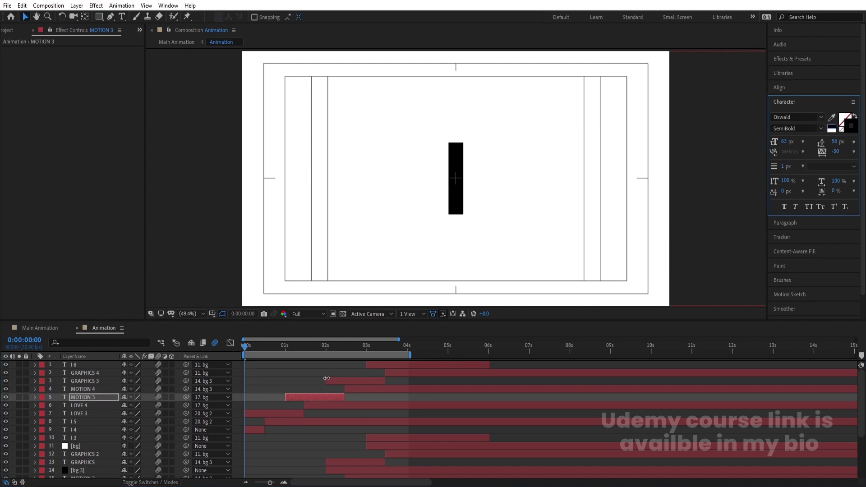
pyautogui.click(349, 389)
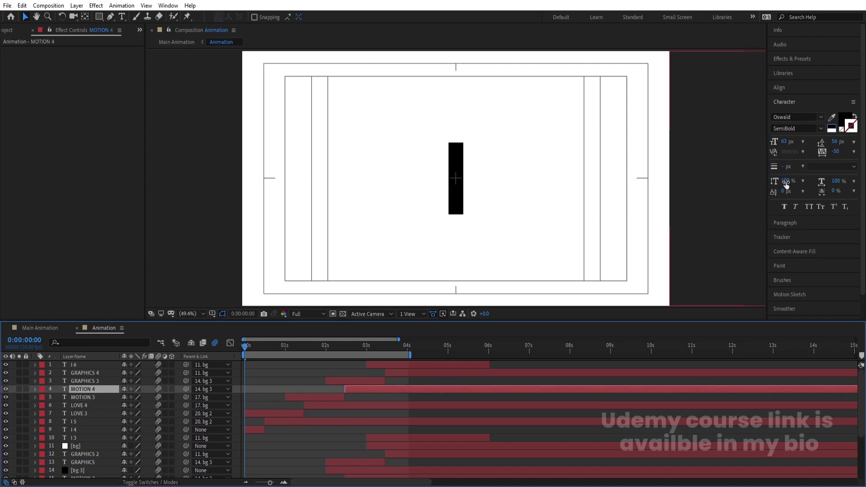
pyautogui.click(848, 129)
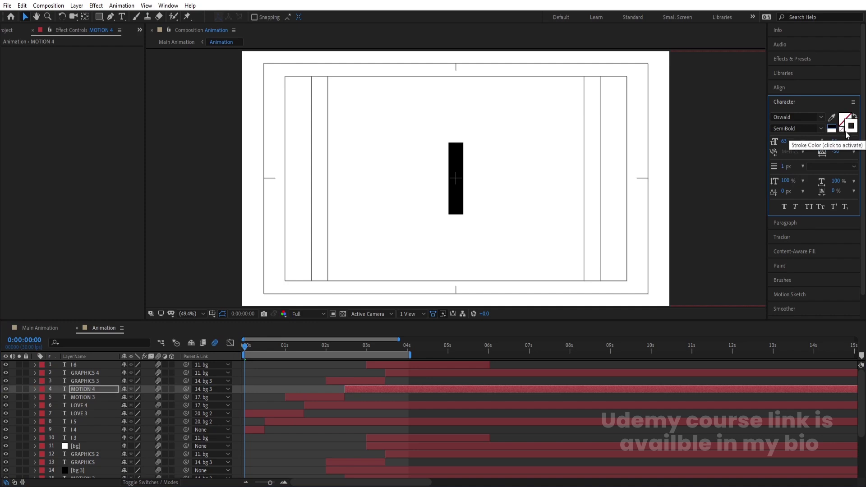
# Make the GRAPHICS 3, GRAPHICS 4 and I 6 copies hollow with a black stroke
pyautogui.click(348, 348)
pyautogui.click(342, 381)
pyautogui.click(843, 119)
pyautogui.click(842, 130)
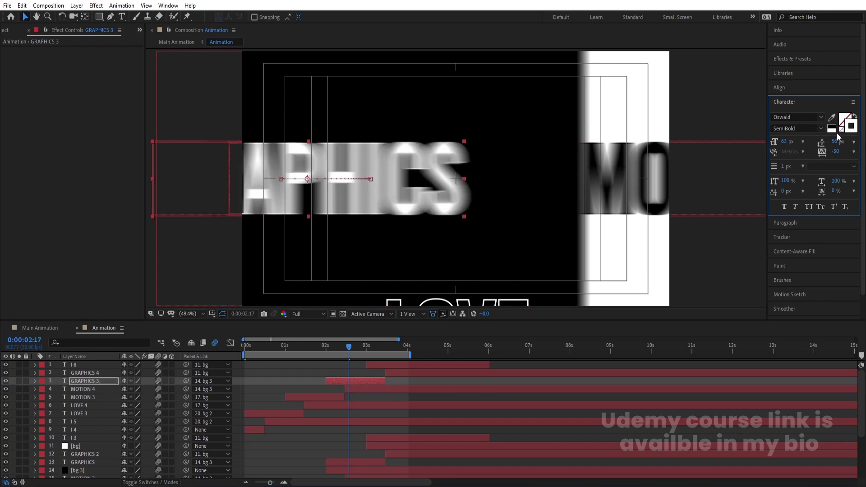
pyautogui.click(402, 373)
pyautogui.click(842, 124)
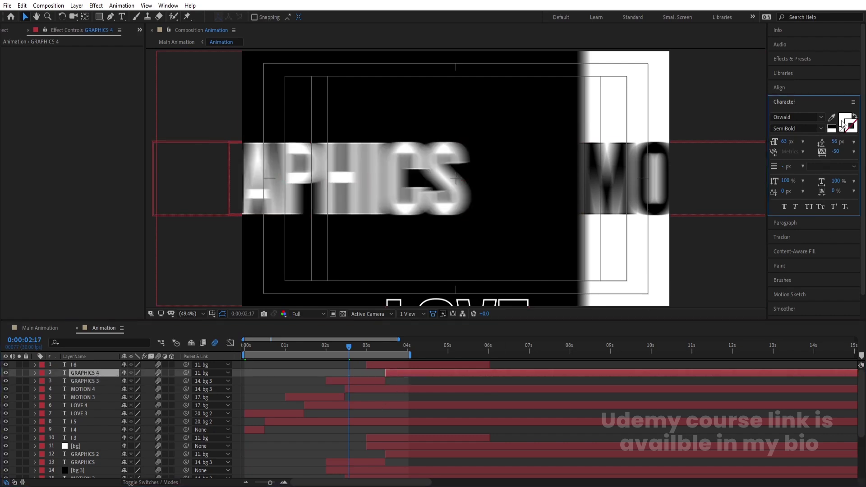
pyautogui.click(842, 130)
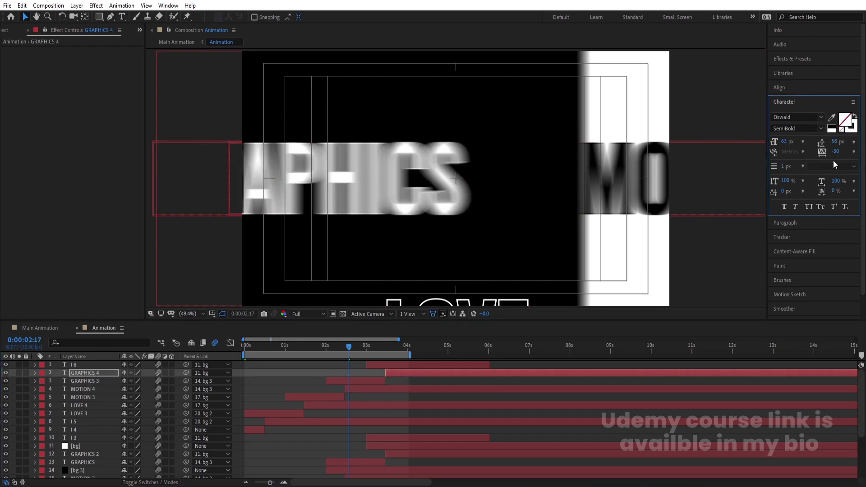
pyautogui.click(432, 364)
pyautogui.click(841, 130)
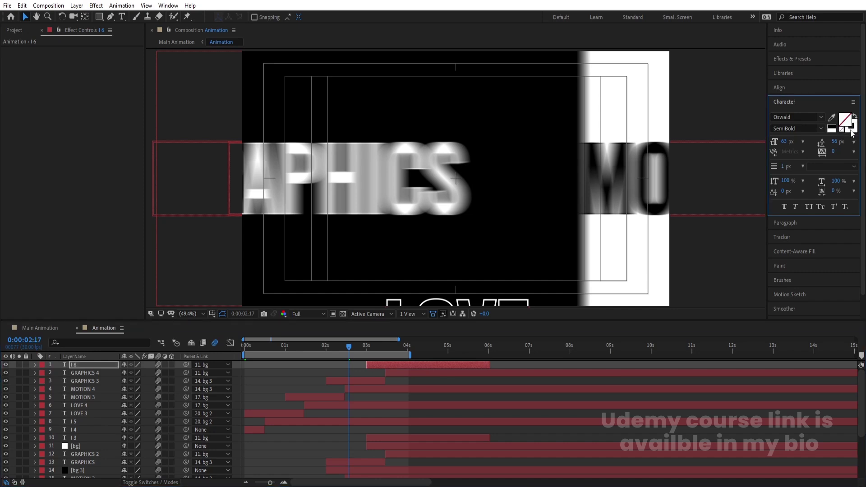
pyautogui.click(838, 121)
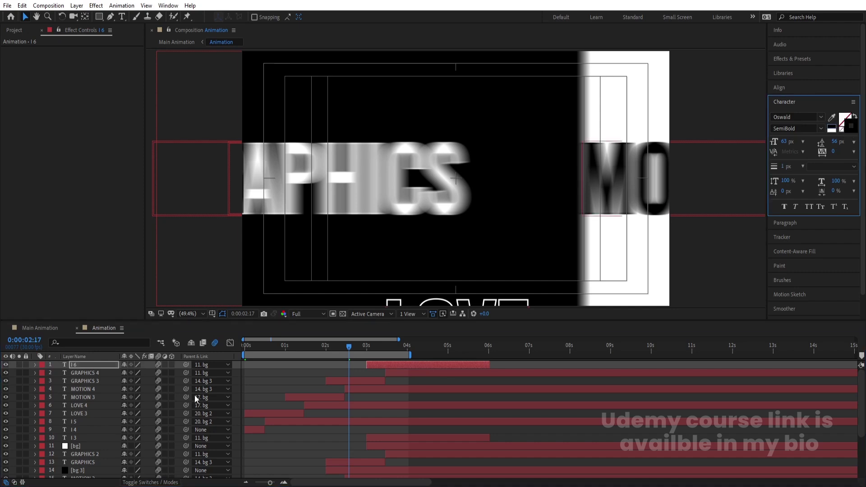
pyautogui.click(259, 375)
pyautogui.moveTo(272, 342); pyautogui.dragTo(251, 343)
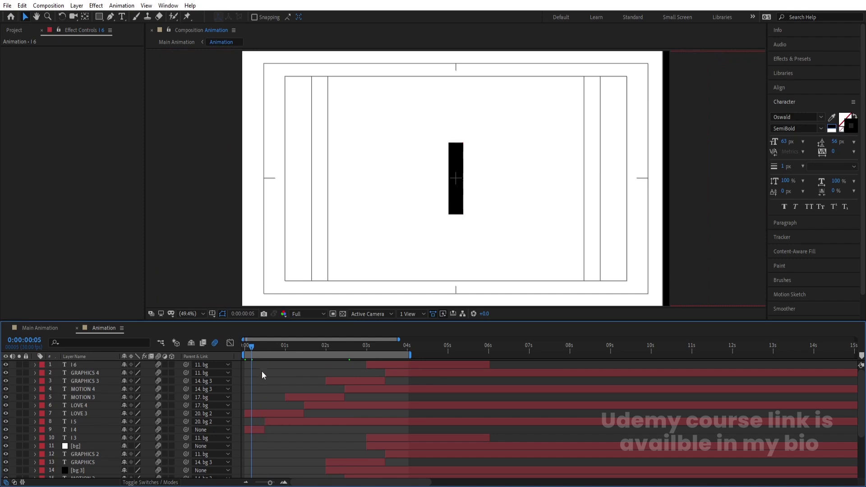
# Preview the animation from 0:00 to check the words and their outlines
pyautogui.moveTo(258, 350); pyautogui.dragTo(205, 351)
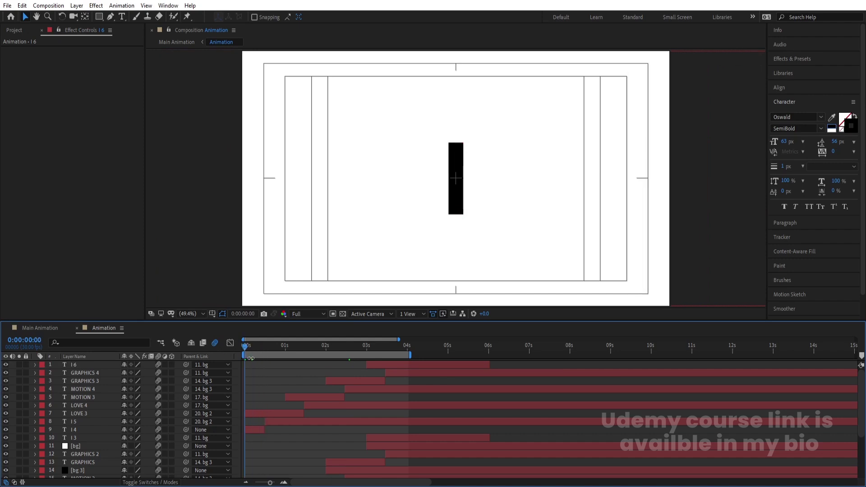
pyautogui.press('space')
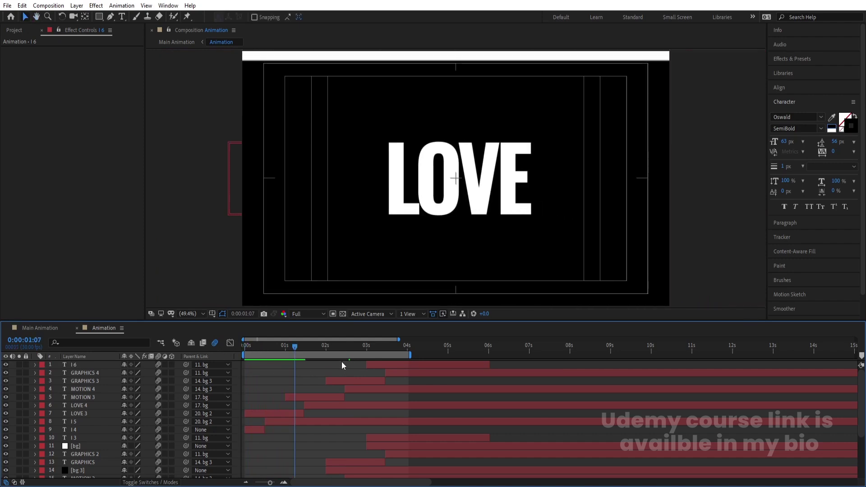
pyautogui.press('space')
pyautogui.press('space')
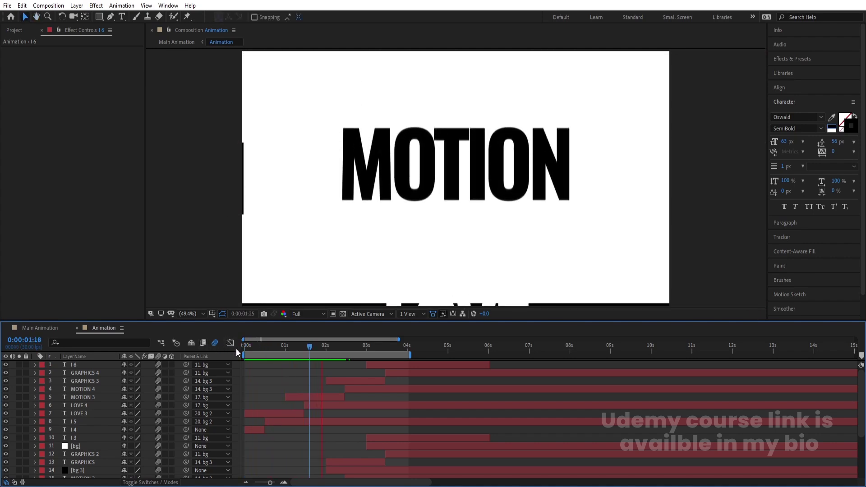
pyautogui.click(255, 431)
# Show the Position properties of layers 1–9 and step through their keyframes
pyautogui.keyDown('shift'); pyautogui.click(402, 364); pyautogui.keyUp('shift')
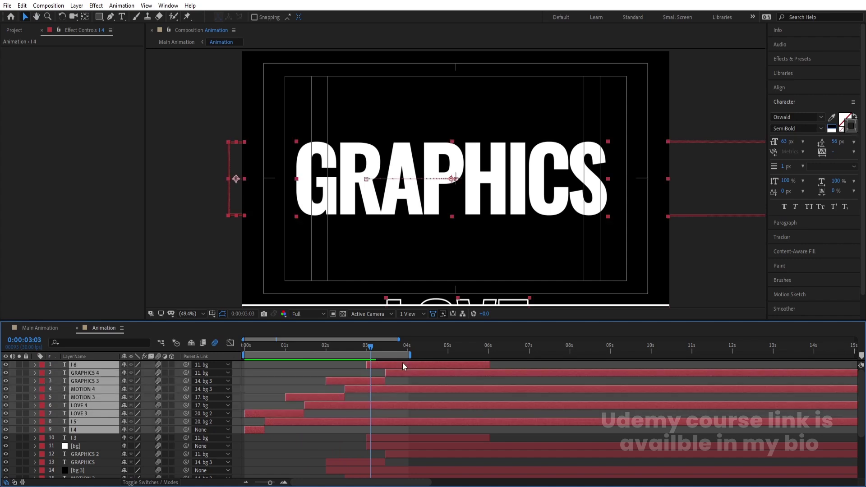
pyautogui.press('p')
pyautogui.scroll(-3, 367, 394)
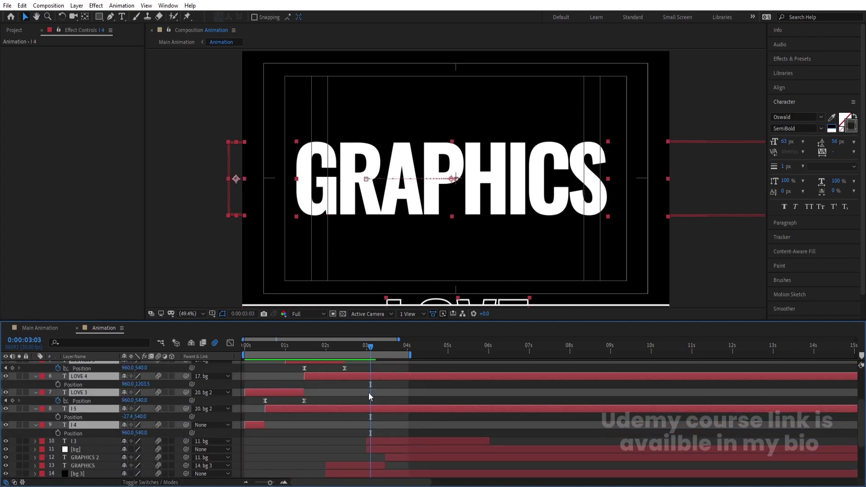
pyautogui.scroll(4, 374, 387)
pyautogui.press('k')
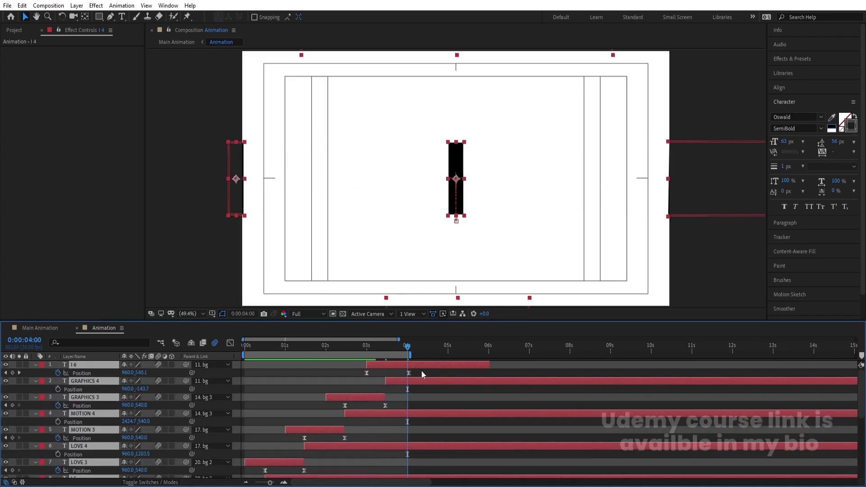
# Collapse the properties, select I 4 and return to the first frame
pyautogui.moveTo(421, 370); pyautogui.dragTo(267, 396)
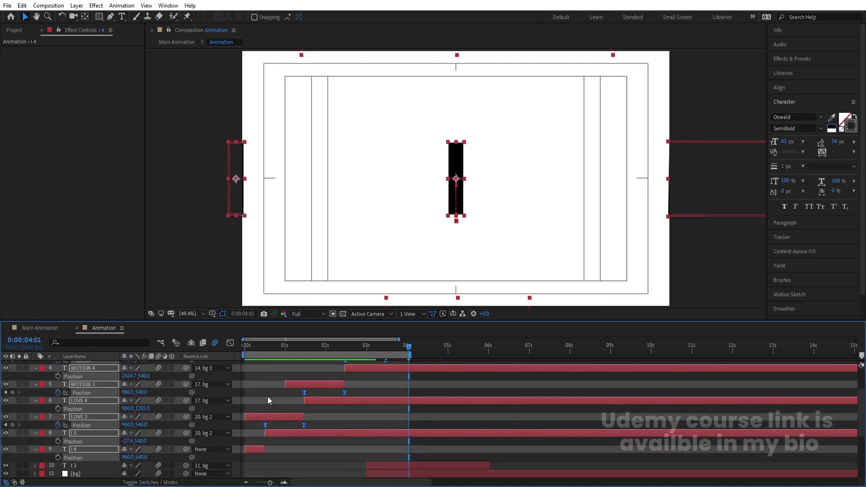
pyautogui.click(266, 384)
pyautogui.press('u')
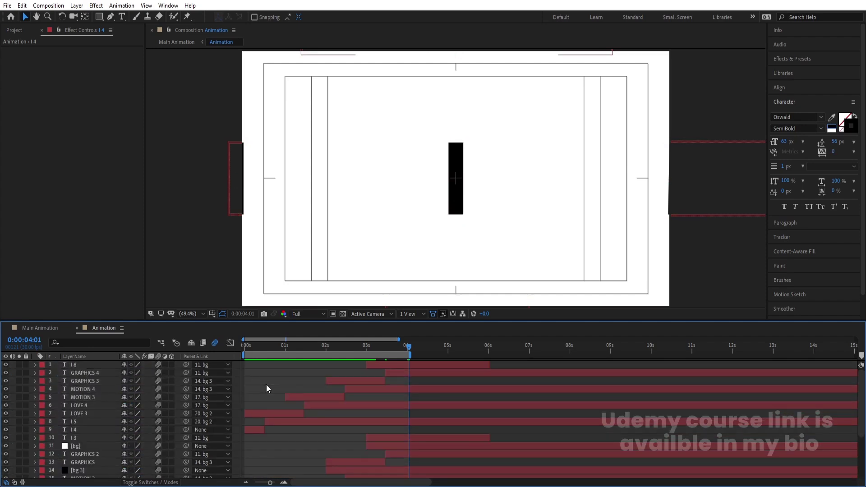
pyautogui.click(252, 429)
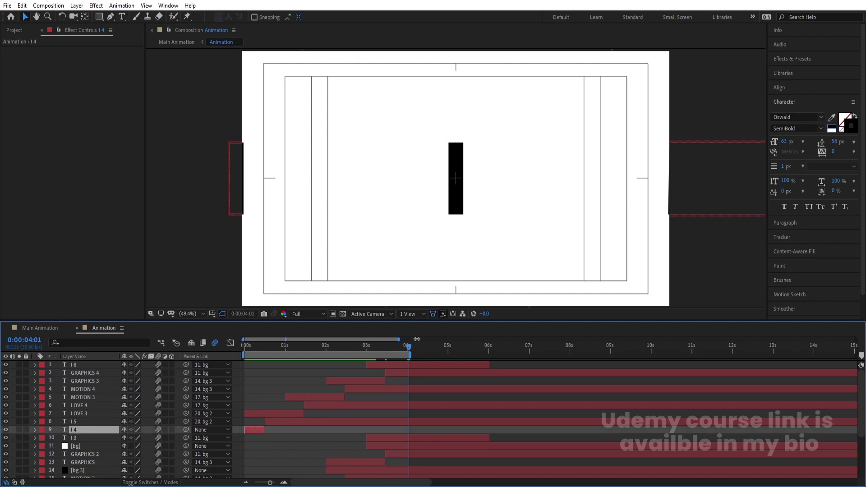
pyautogui.click(247, 346)
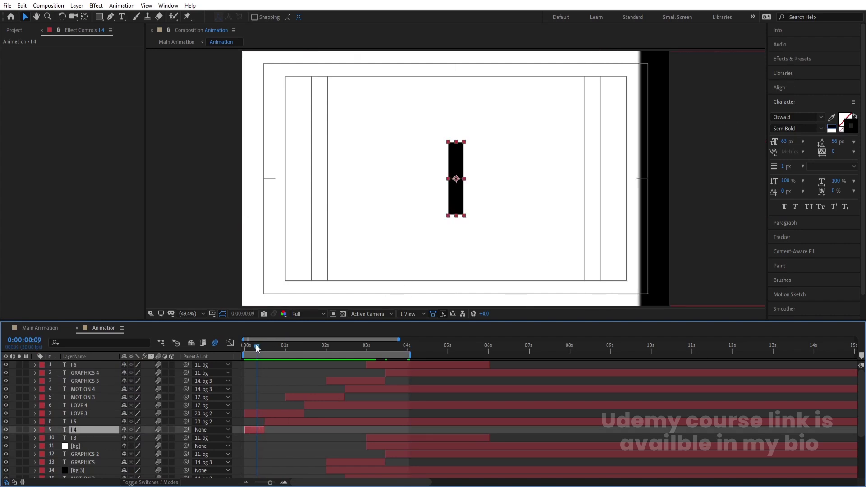
pyautogui.click(244, 344)
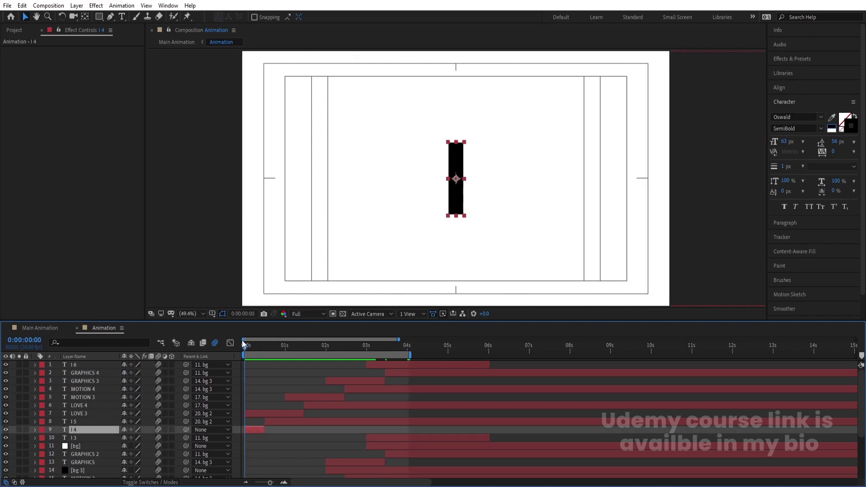
# Apply a Transform effect to I 4 offset to 974, 552, then paste it onto layers 1–8
pyautogui.click(783, 64)
pyautogui.click(797, 71)
pyautogui.write('trans')
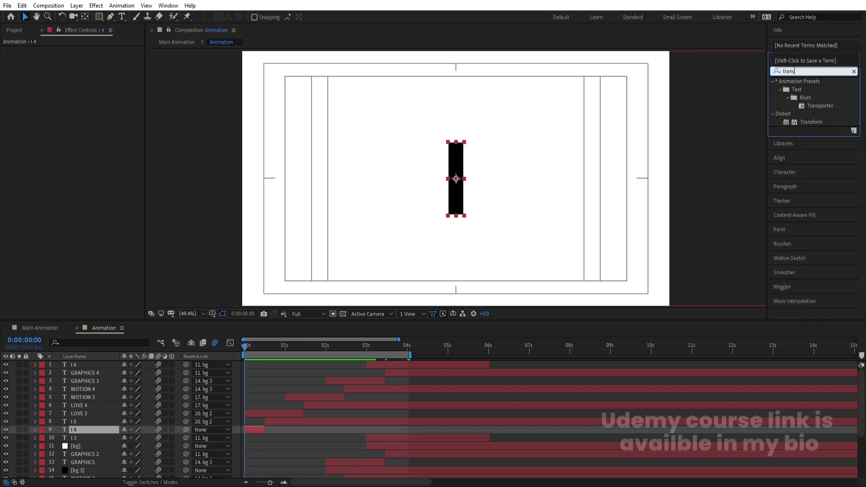
pyautogui.doubleClick(820, 123)
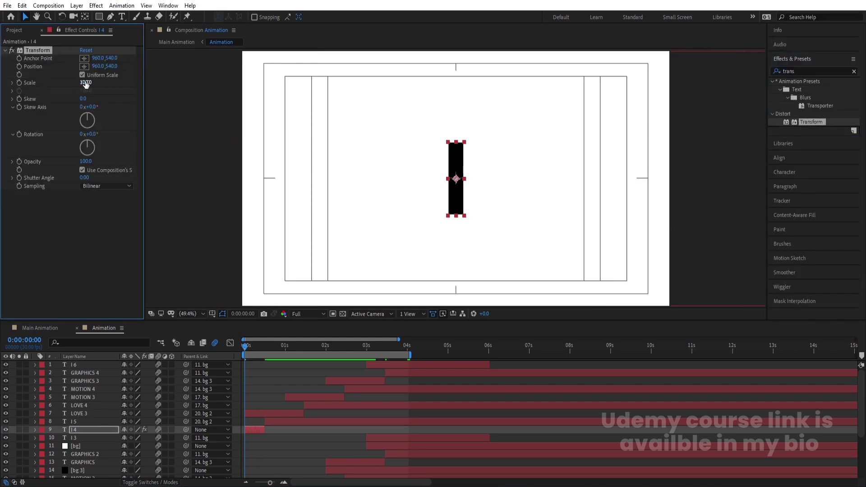
pyautogui.moveTo(102, 67); pyautogui.dragTo(105, 68)
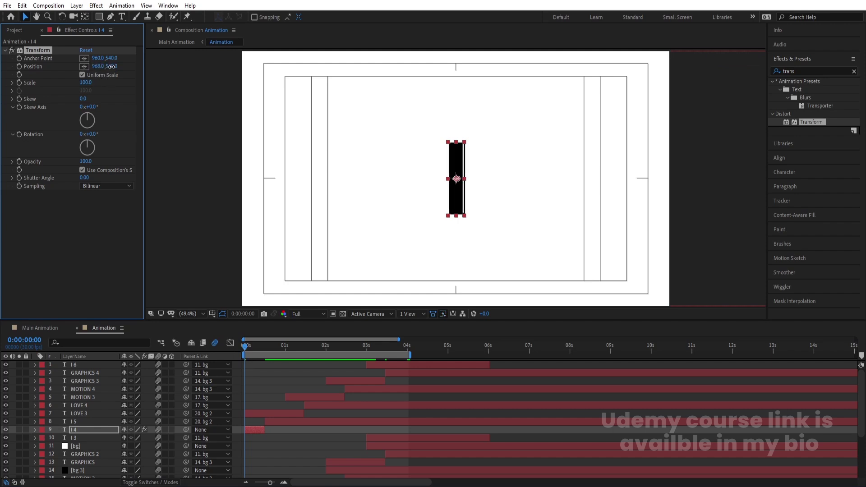
pyautogui.moveTo(111, 67); pyautogui.dragTo(113, 67)
pyautogui.moveTo(98, 66); pyautogui.dragTo(100, 67)
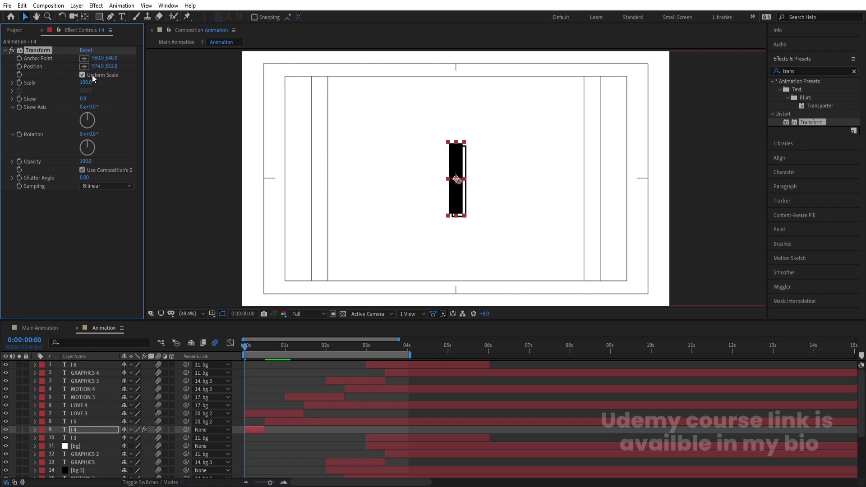
pyautogui.moveTo(285, 420); pyautogui.dragTo(373, 366)
pyautogui.hotkey('ctrl', 'v')
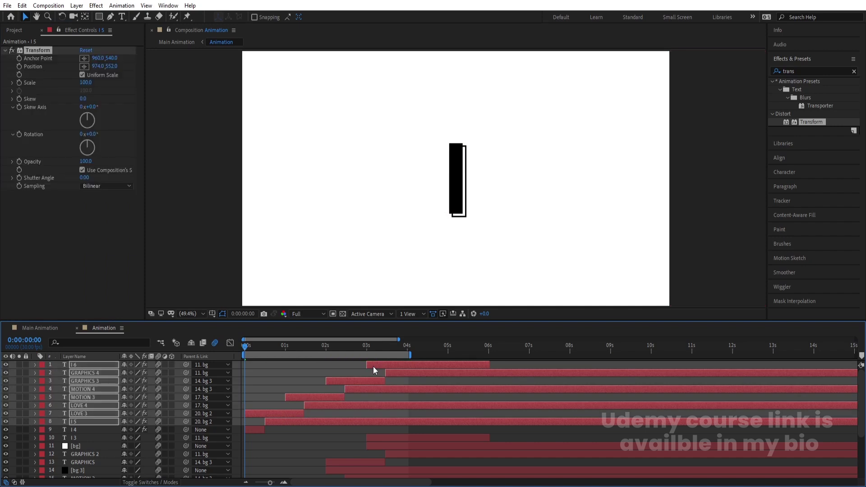
# Select all the outlined word copies from I4 through I6
pyautogui.press('space')
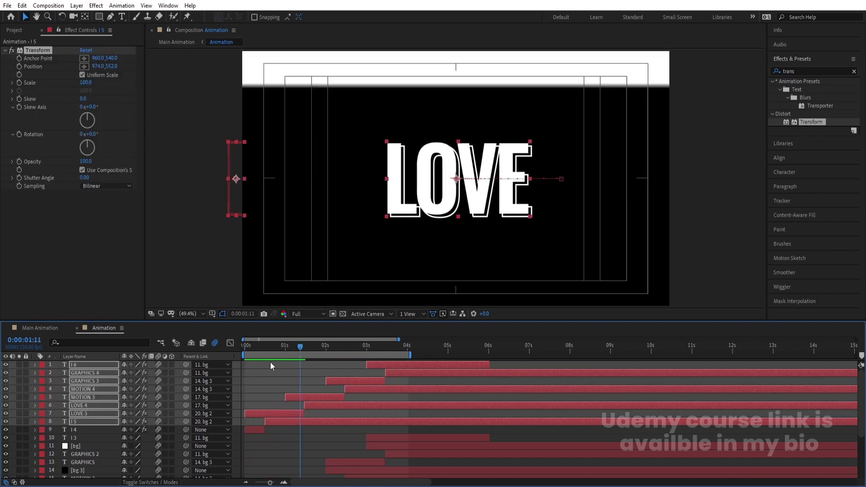
pyautogui.click(270, 365)
pyautogui.click(256, 432)
pyautogui.keyDown('ctrl'); pyautogui.click(291, 422); pyautogui.keyUp('ctrl')
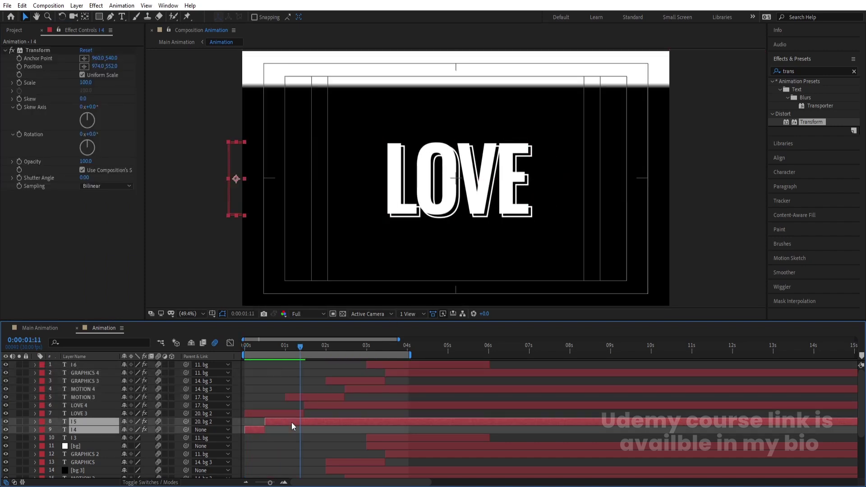
pyautogui.keyDown('ctrl'); pyautogui.click(291, 416); pyautogui.keyUp('ctrl')
pyautogui.keyDown('ctrl'); pyautogui.click(320, 405); pyautogui.keyUp('ctrl')
pyautogui.keyDown('ctrl'); pyautogui.click(321, 403); pyautogui.keyUp('ctrl')
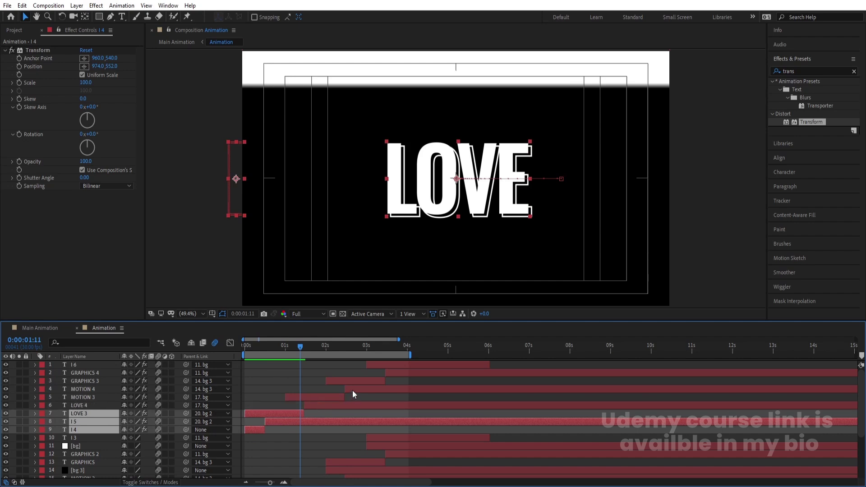
pyautogui.keyDown('ctrl'); pyautogui.click(353, 390); pyautogui.keyUp('ctrl')
pyautogui.keyDown('ctrl'); pyautogui.click(339, 396); pyautogui.keyUp('ctrl')
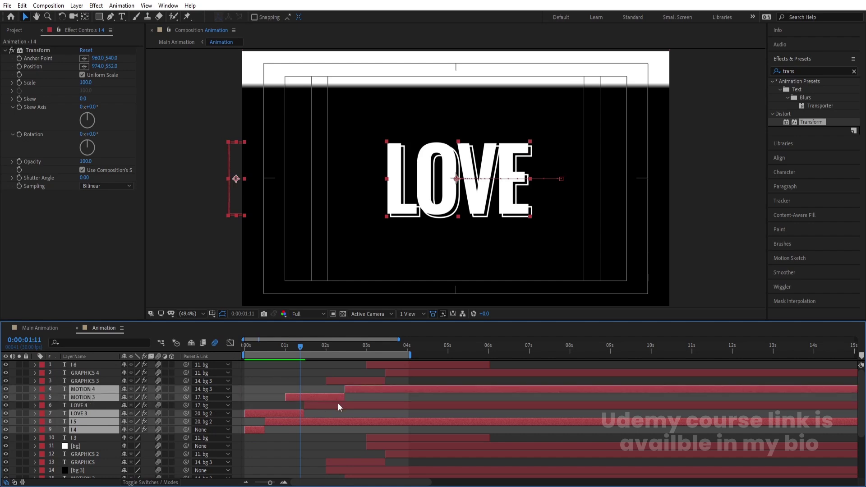
pyautogui.keyDown('shift'); pyautogui.click(384, 380); pyautogui.keyUp('shift')
pyautogui.keyDown('shift'); pyautogui.click(391, 372); pyautogui.keyUp('shift')
pyautogui.keyDown('shift'); pyautogui.click(388, 365); pyautogui.keyUp('shift')
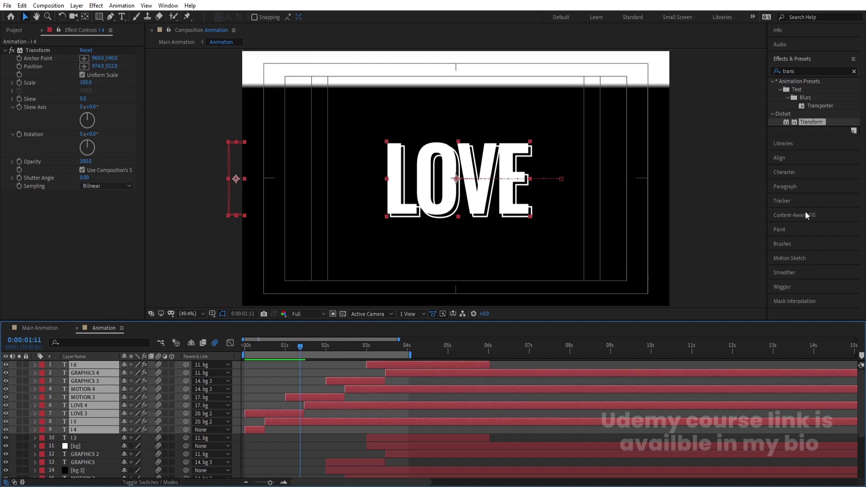
# Set the selected layers' stroke width to 0.5 px in the Character panel
pyautogui.click(784, 172)
pyautogui.click(790, 167)
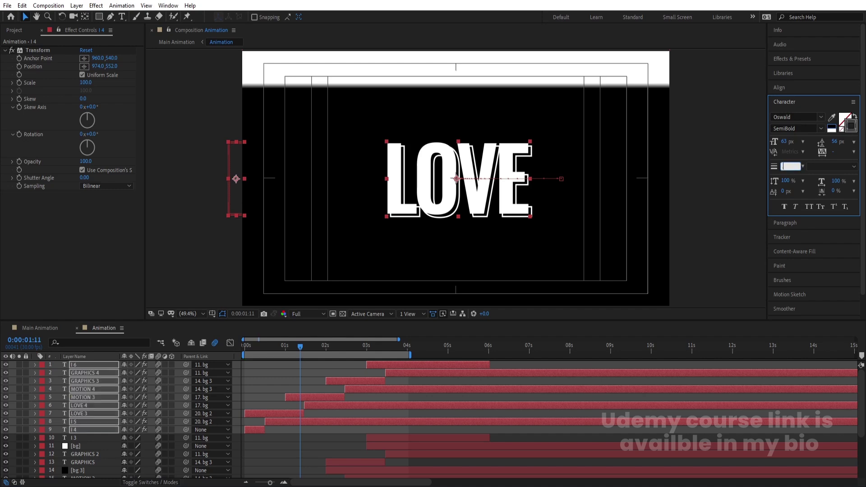
pyautogui.write('.5')
pyautogui.press('Return')
pyautogui.click(263, 389)
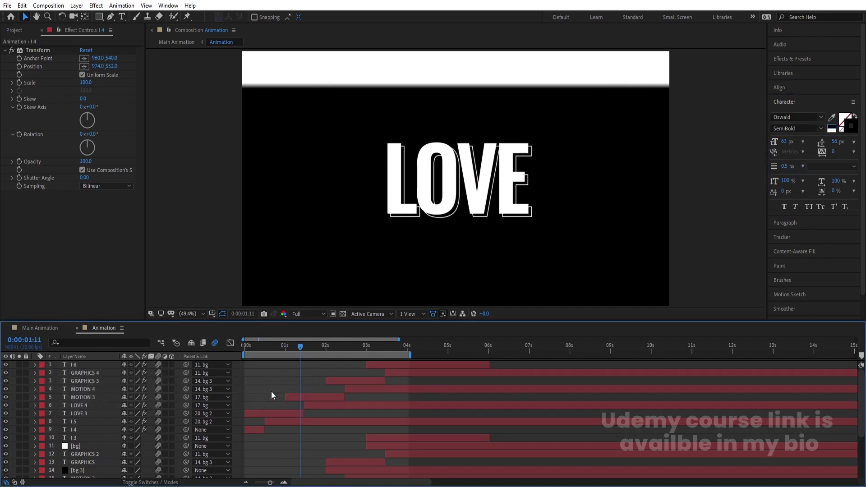
pyautogui.press('space')
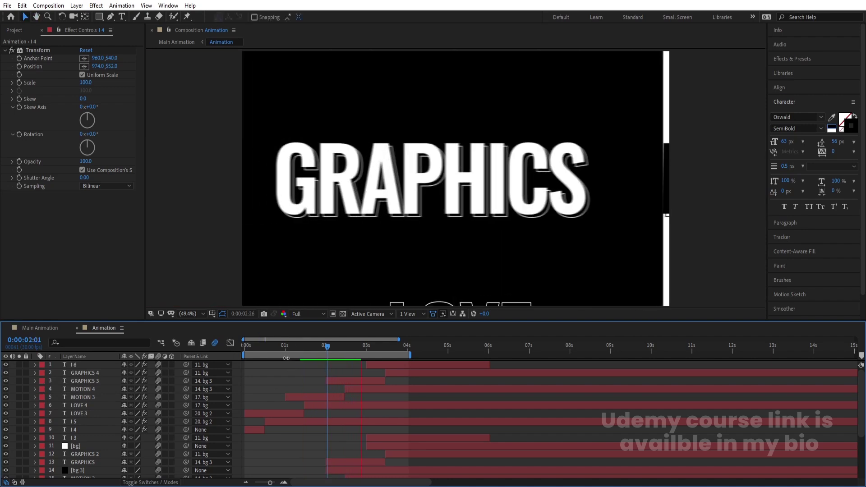
pyautogui.press('space')
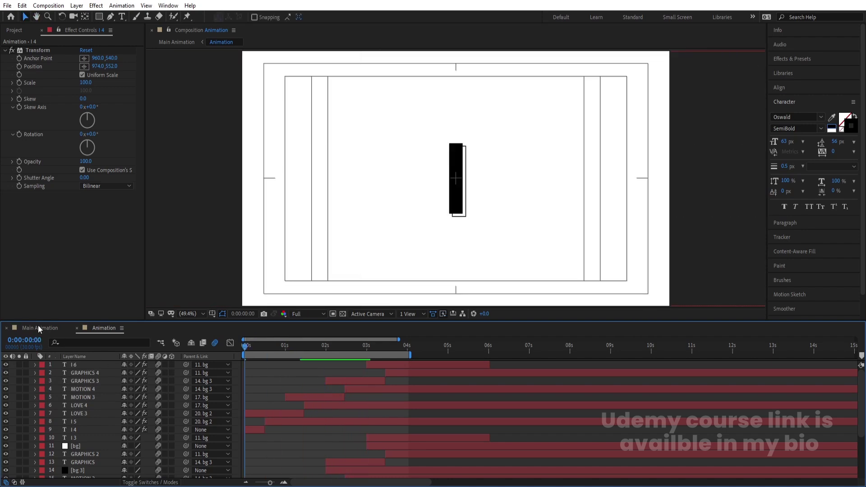
pyautogui.press('space')
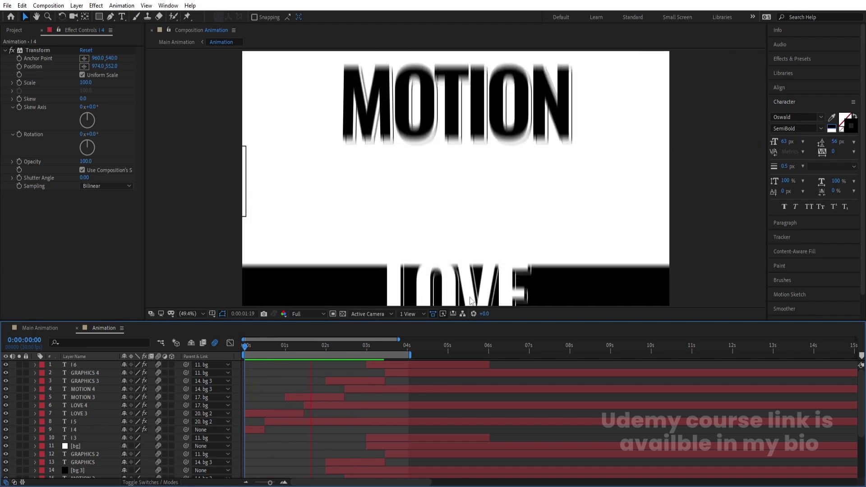
pyautogui.press('space')
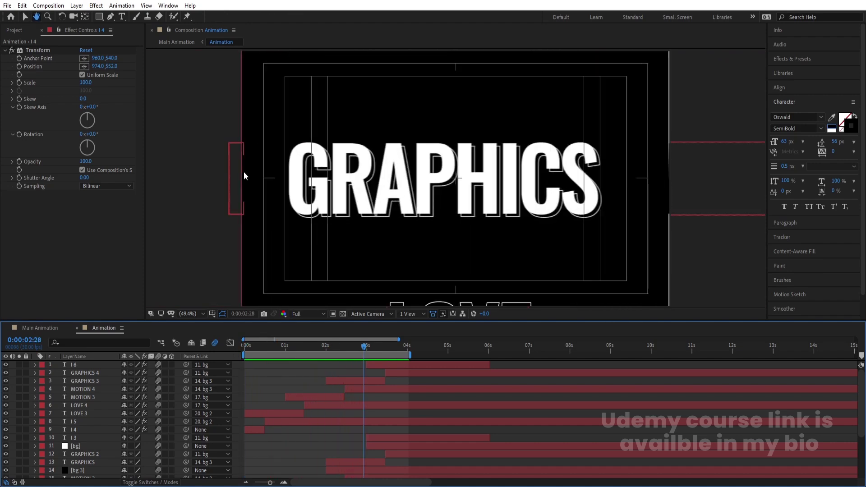
pyautogui.scroll(-3, 268, 391)
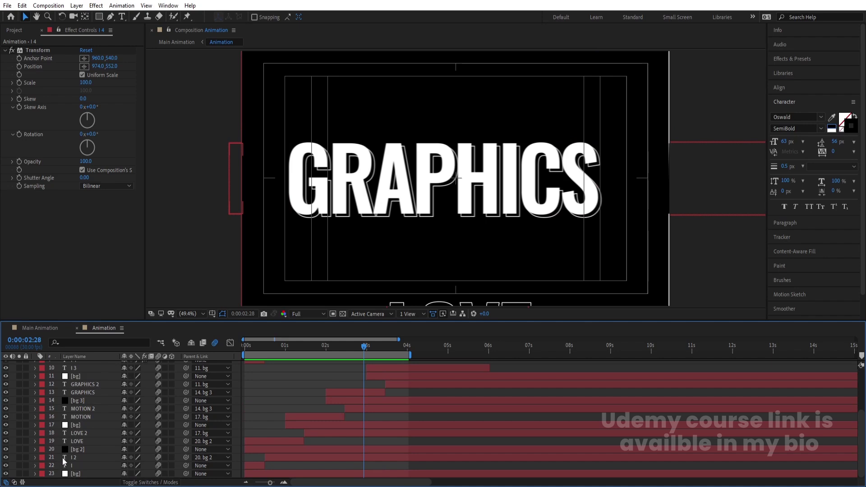
# Scale the Animation layer in Main Animation to 105% and preview the result
pyautogui.click(45, 327)
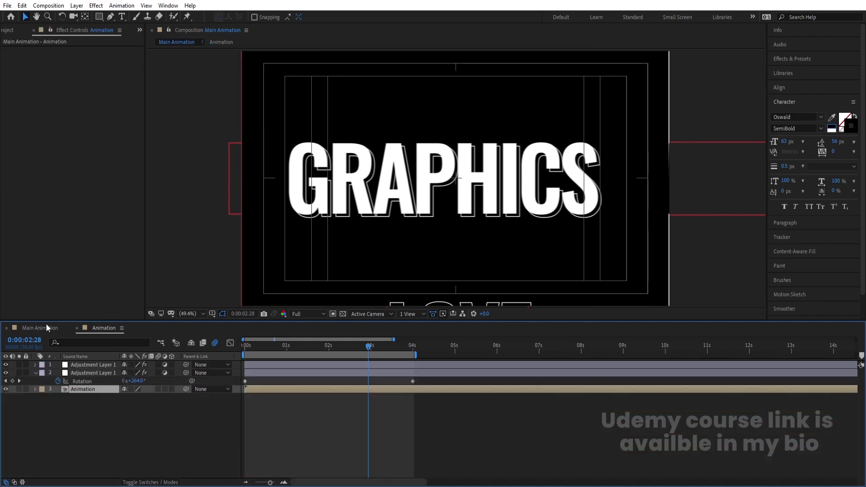
pyautogui.press('s')
pyautogui.moveTo(136, 397); pyautogui.dragTo(137, 397)
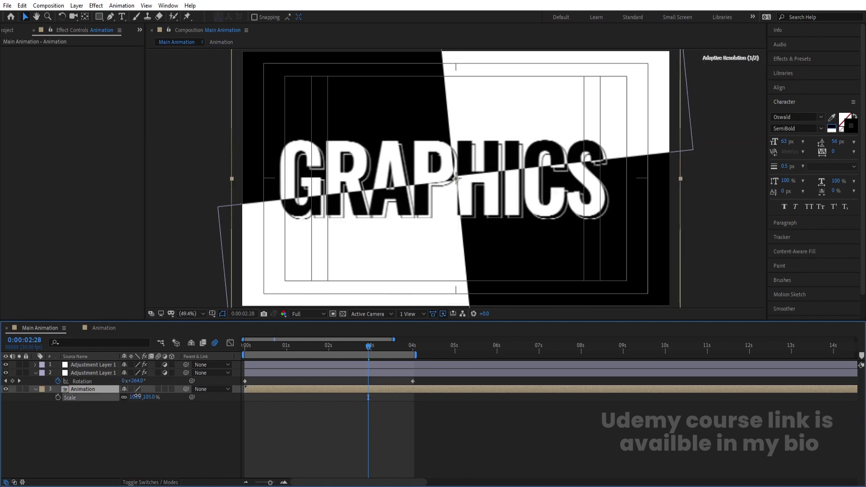
pyautogui.press('space')
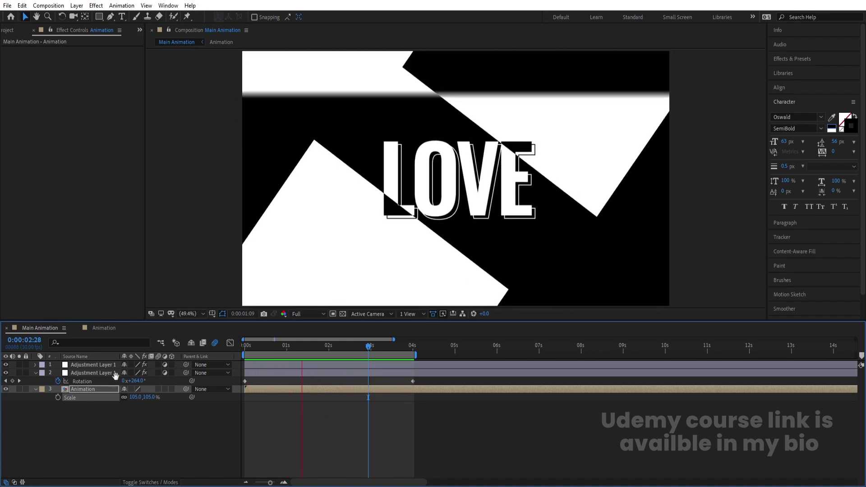
pyautogui.click(83, 431)
# Add a new adjustment layer and apply the Tint effect to it
pyautogui.rightClick(83, 431)
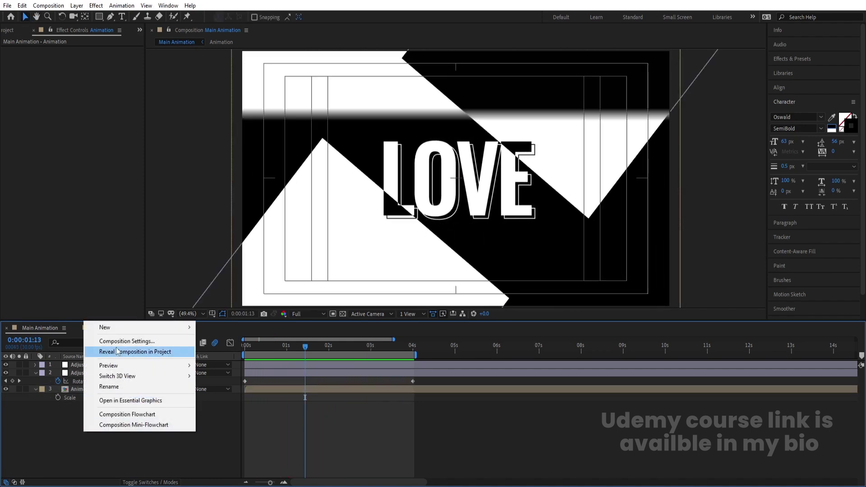
pyautogui.moveTo(115, 330)
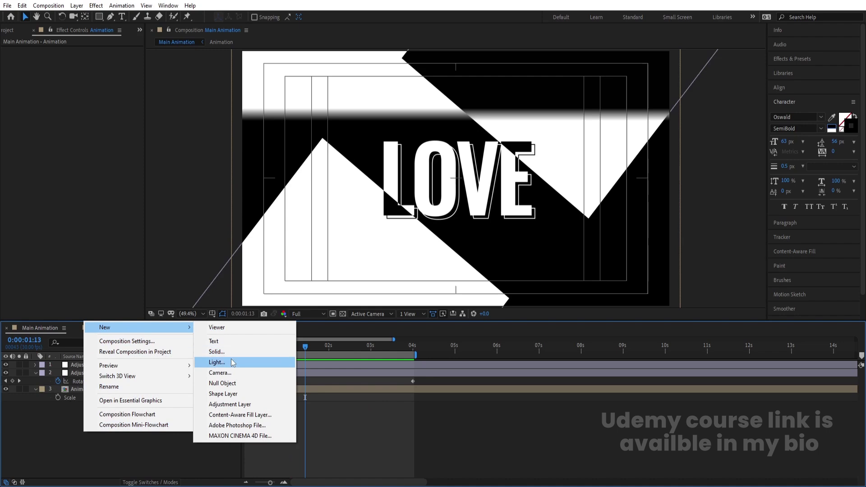
pyautogui.click(222, 405)
pyautogui.click(793, 59)
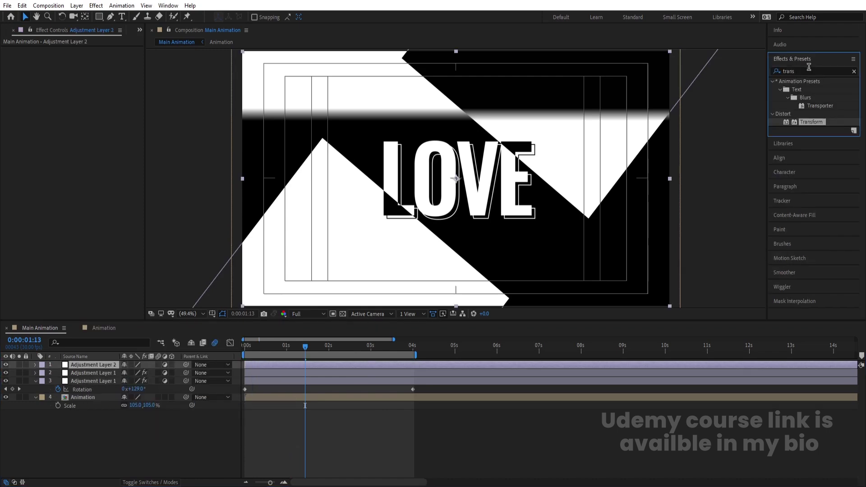
pyautogui.write('tint')
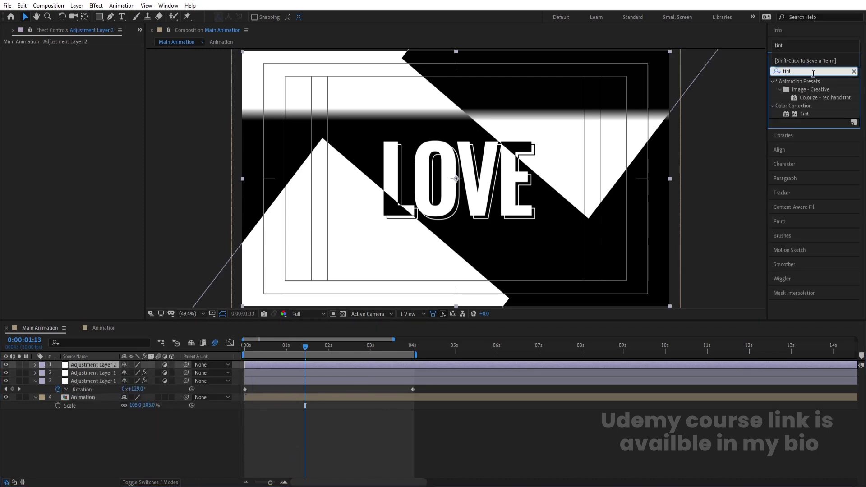
pyautogui.doubleClick(803, 114)
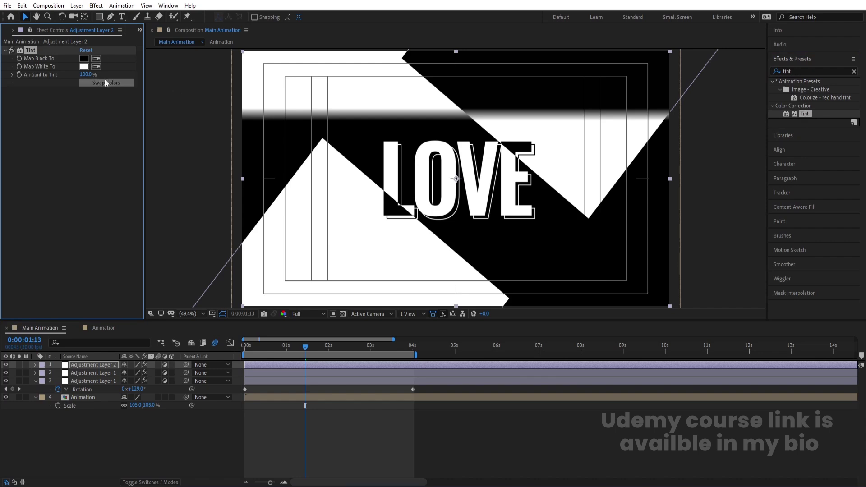
# Set Tint's Map Black To #ff0000 and swap the colours for a red-and-white look
pyautogui.click(84, 58)
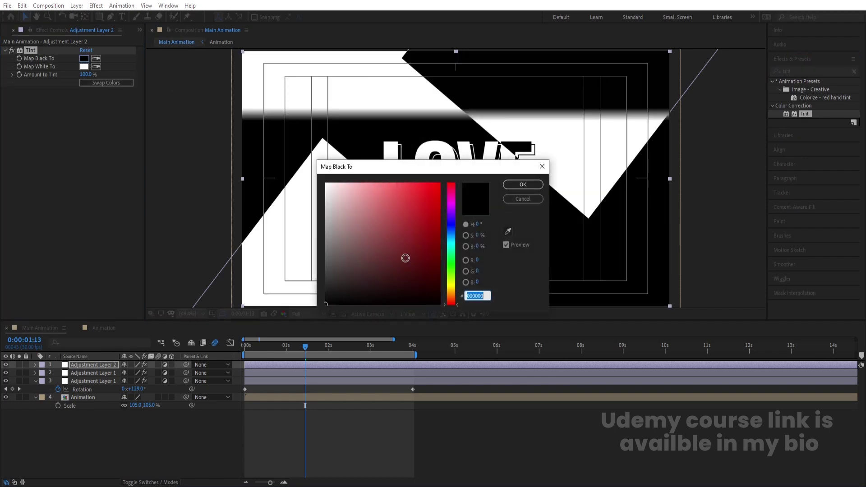
pyautogui.write('ff0000')
pyautogui.press('Return')
pyautogui.click(93, 83)
pyautogui.press('space')
pyautogui.click(93, 83)
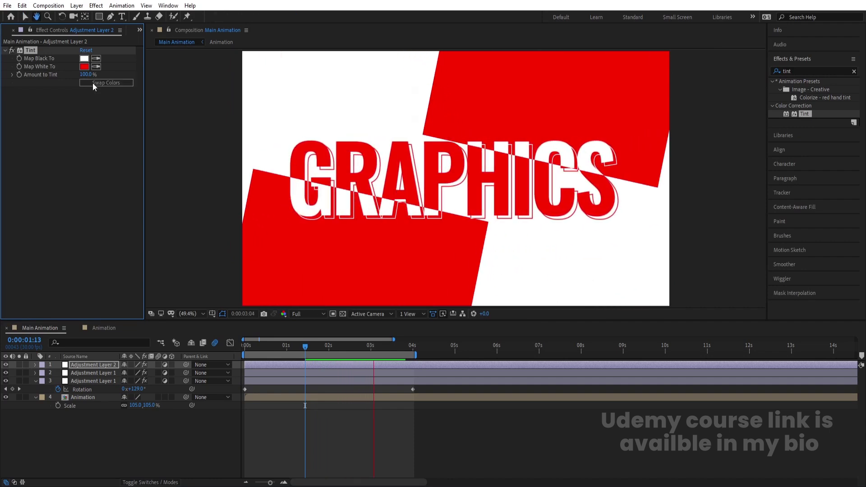